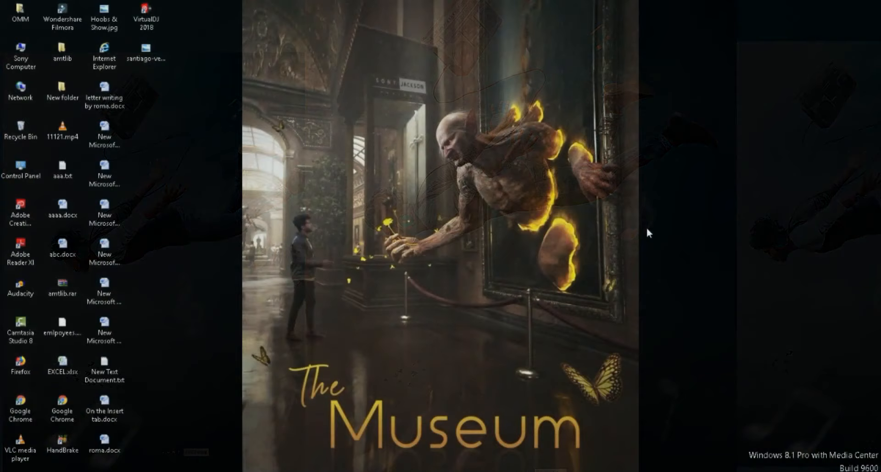
pyautogui.rightClick(688, 168)
pyautogui.click(704, 197)
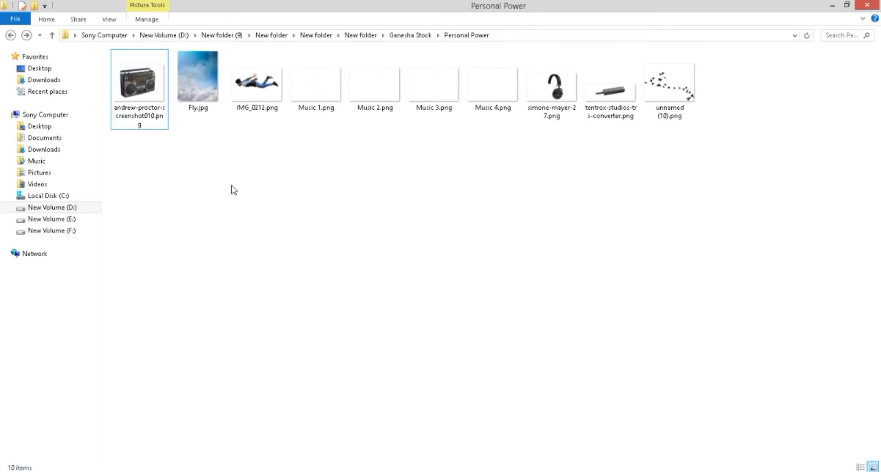
# Open Fly.jpg and IMG_0212.png from the Personal Power folder as separate documents in Photoshop
pyautogui.moveTo(207, 115); pyautogui.dragTo(337, 235)
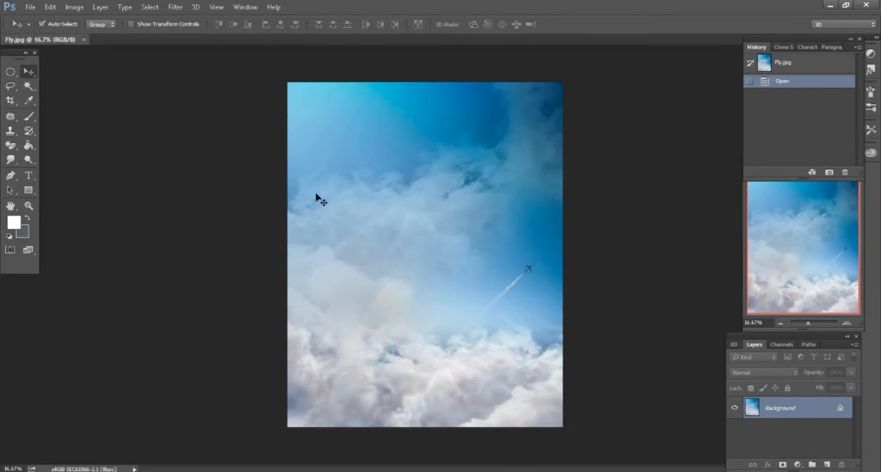
pyautogui.hotkey('alt', 'Tab')
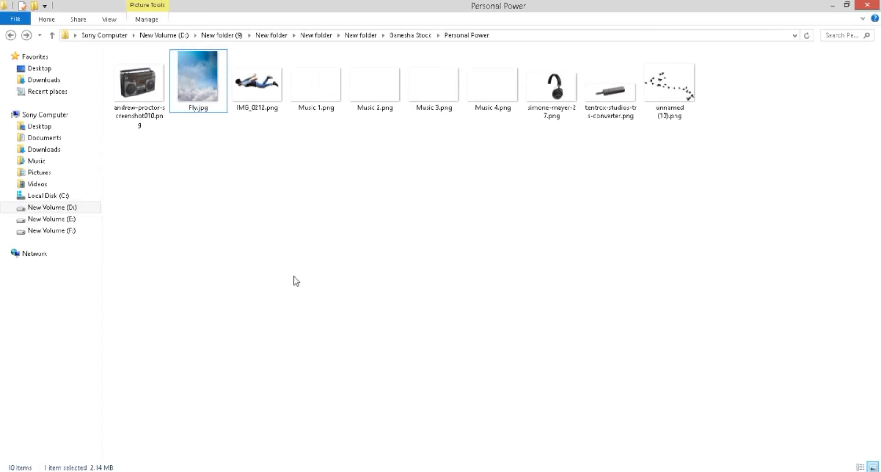
pyautogui.moveTo(255, 81); pyautogui.dragTo(422, 40)
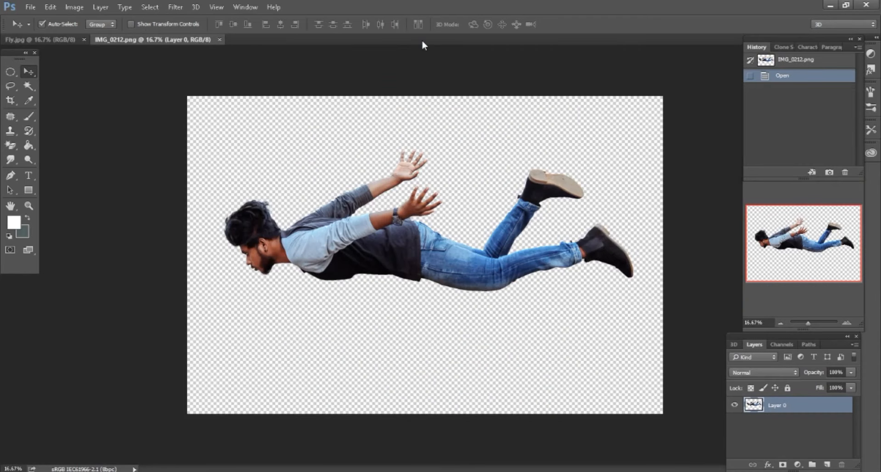
# Bring the flying man into the Fly.jpg document as a new layer and convert that layer to a smart object
pyautogui.moveTo(333, 241); pyautogui.dragTo(491, 335)
pyautogui.rightClick(783, 412)
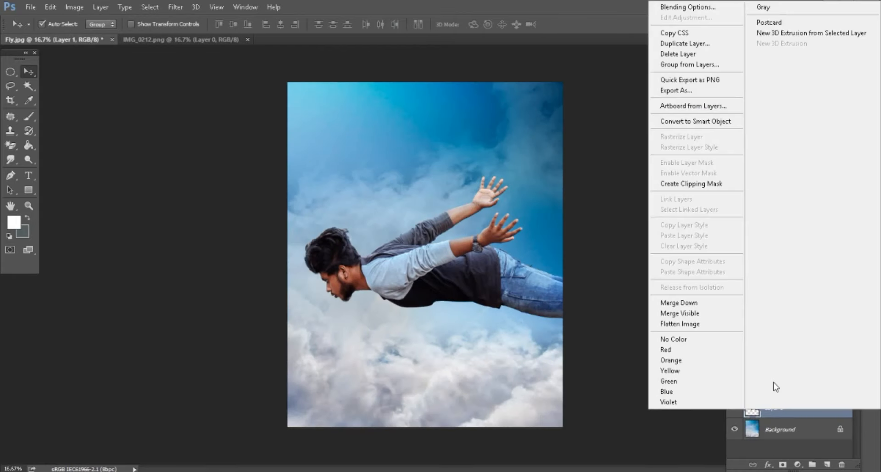
pyautogui.click(714, 138)
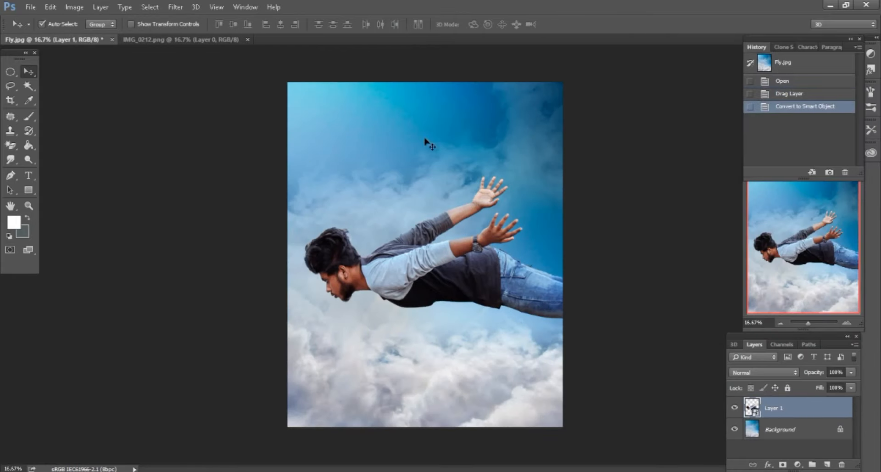
# Free-transform the man to 50% width and height and move him so his whole body fits in the sky
pyautogui.click(50, 7)
pyautogui.click(85, 221)
pyautogui.moveTo(211, 25); pyautogui.dragTo(187, 19)
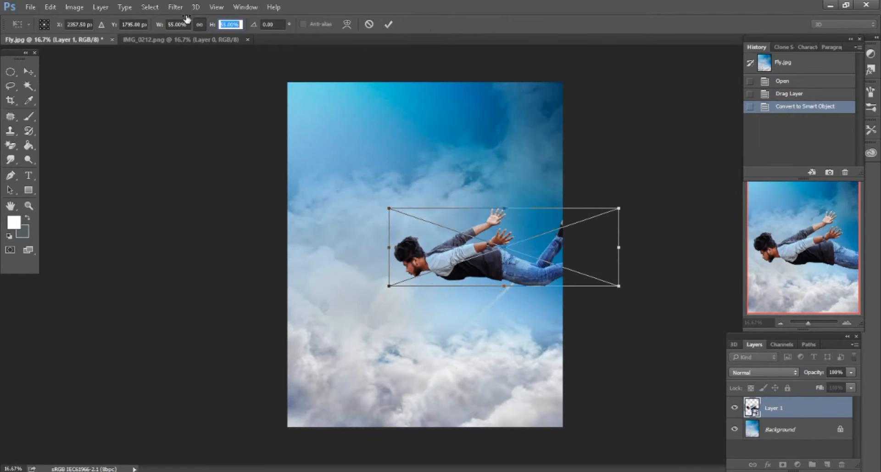
pyautogui.moveTo(413, 248); pyautogui.dragTo(341, 230)
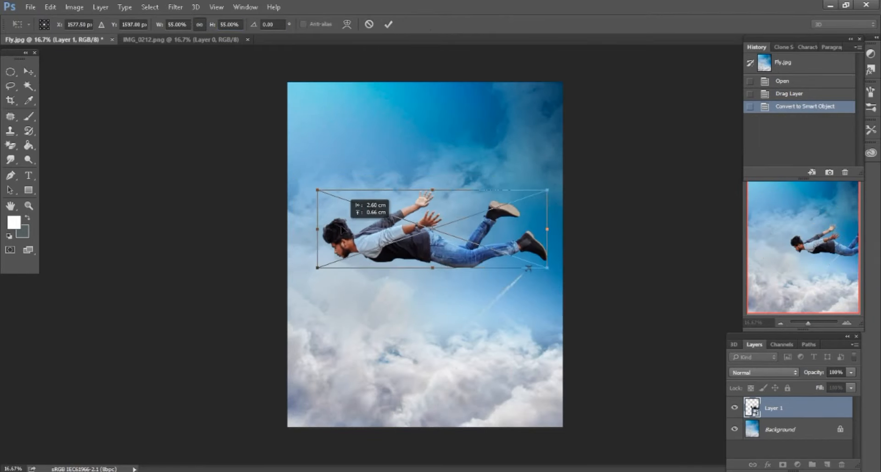
pyautogui.moveTo(213, 26); pyautogui.dragTo(210, 27)
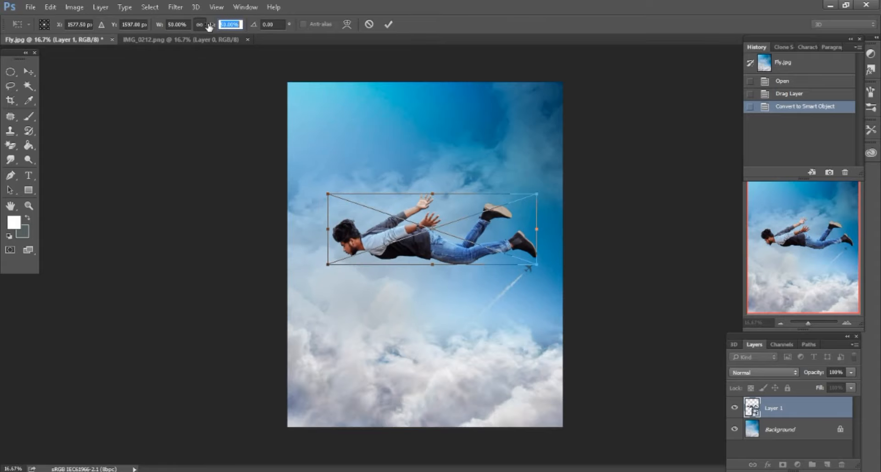
# Rotate the man to about -15.8°, enlarge him to about 52.3%, centre him above the plane and apply the transform
pyautogui.moveTo(540, 304); pyautogui.dragTo(557, 265)
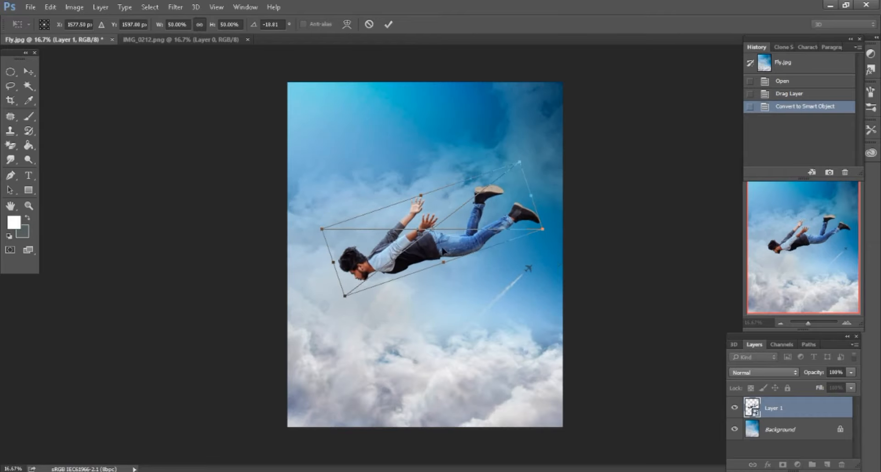
pyautogui.moveTo(432, 248); pyautogui.dragTo(426, 242)
pyautogui.moveTo(533, 271); pyautogui.dragTo(531, 276)
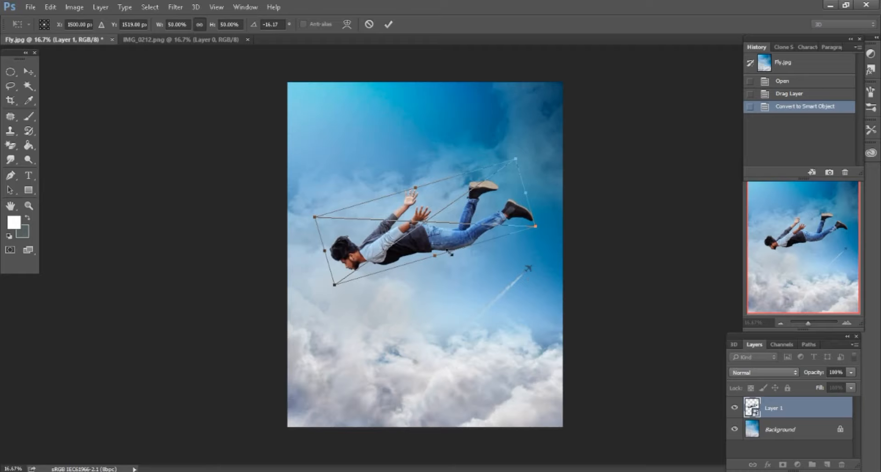
pyautogui.moveTo(540, 230); pyautogui.dragTo(546, 229)
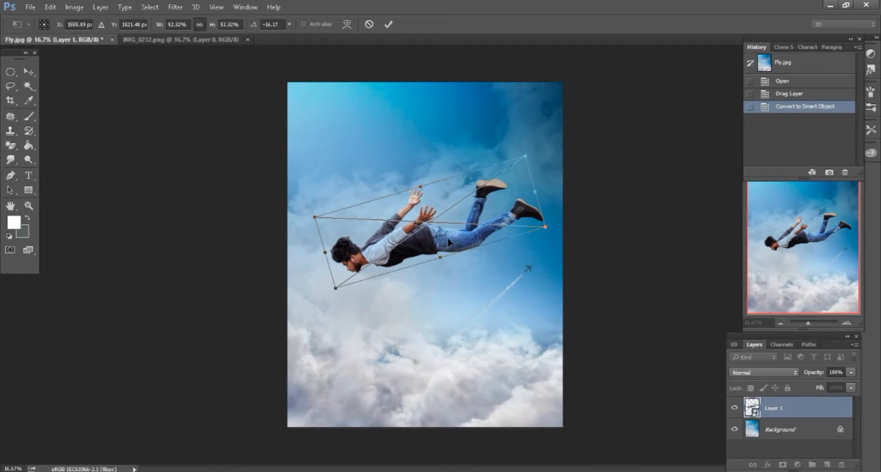
pyautogui.moveTo(449, 242)
pyautogui.mouseDown()
pyautogui.moveTo(447, 190)
pyautogui.moveTo(445, 234)
pyautogui.mouseUp()
pyautogui.moveTo(522, 279); pyautogui.dragTo(524, 282)
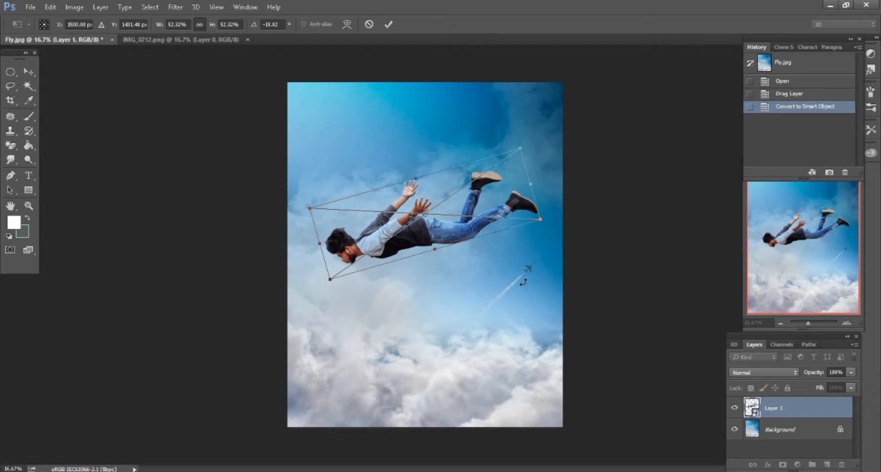
pyautogui.click(389, 24)
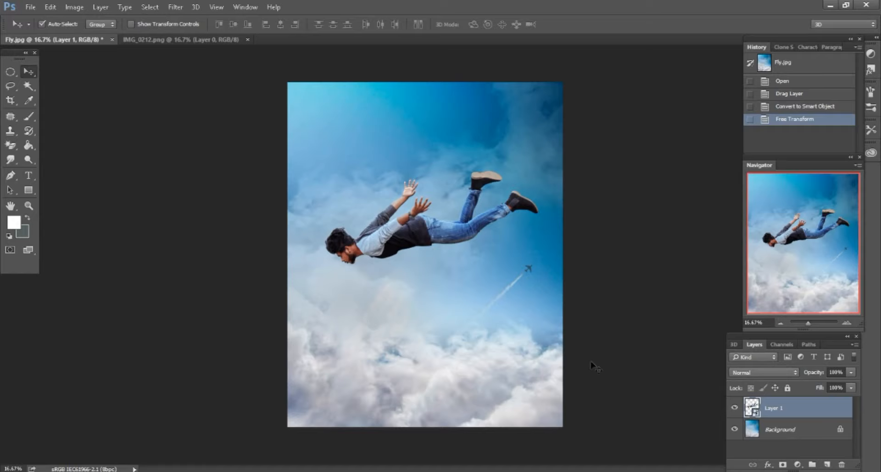
# Apply a Camera Raw Filter to the man's layer with the Blues hue set to -11
pyautogui.click(175, 7)
pyautogui.click(193, 69)
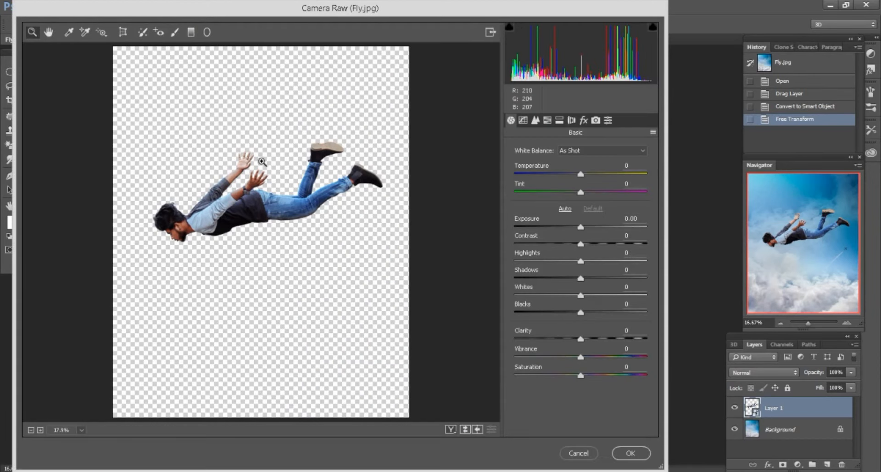
pyautogui.moveTo(243, 159); pyautogui.dragTo(395, 247)
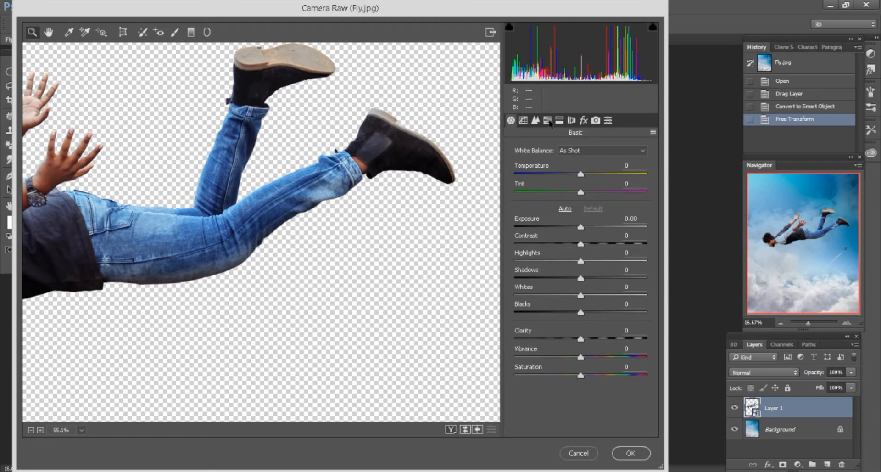
pyautogui.click(548, 120)
pyautogui.click(518, 165)
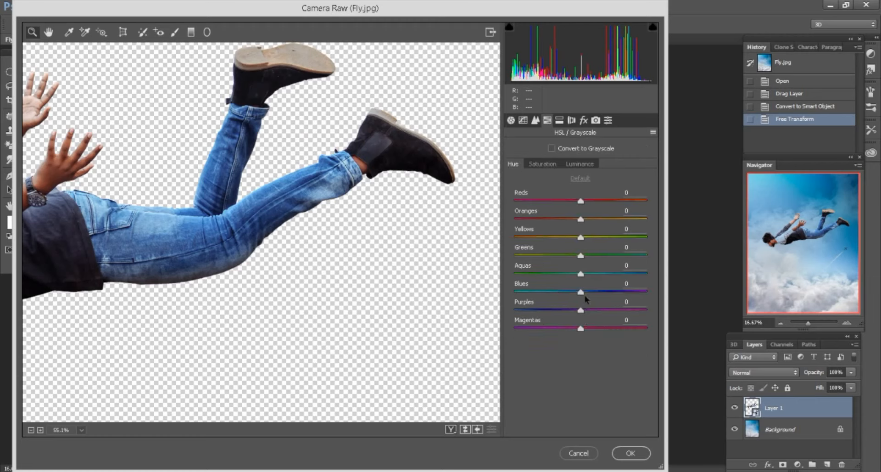
pyautogui.moveTo(580, 290); pyautogui.dragTo(574, 290)
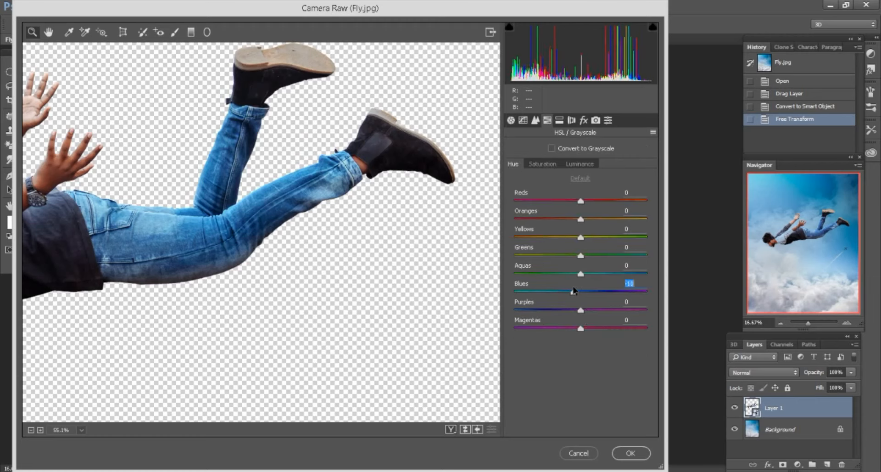
pyautogui.click(626, 452)
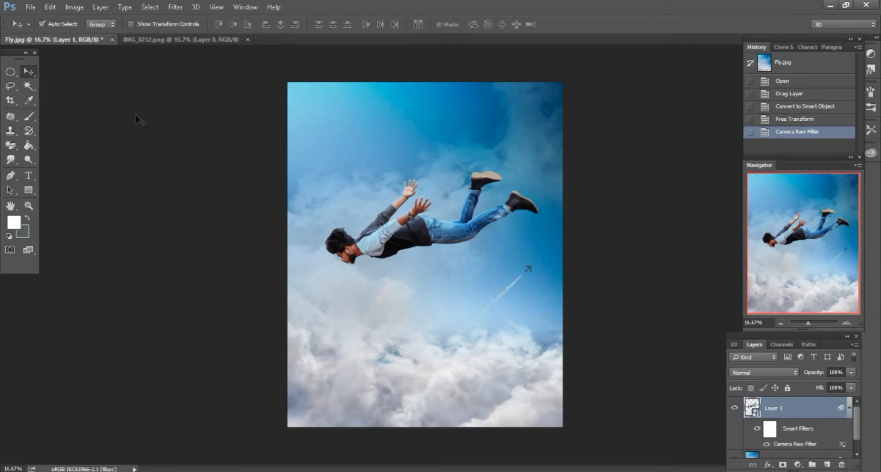
pyautogui.click(188, 39)
pyautogui.click(247, 40)
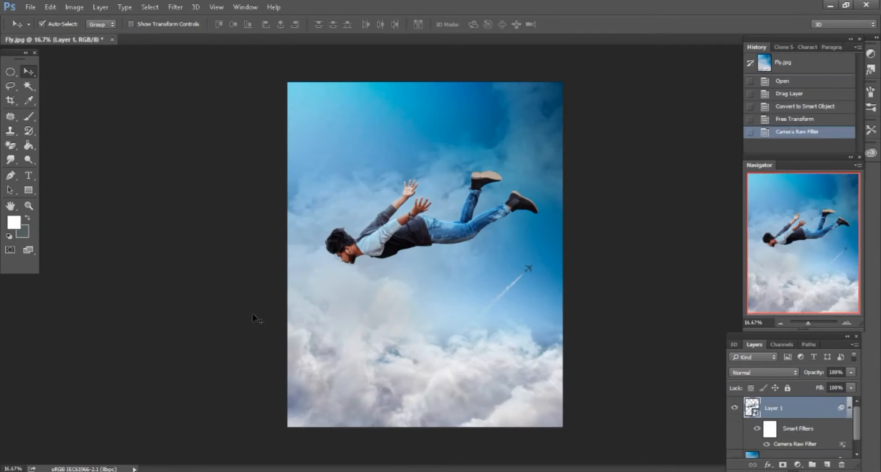
pyautogui.click(78, 471)
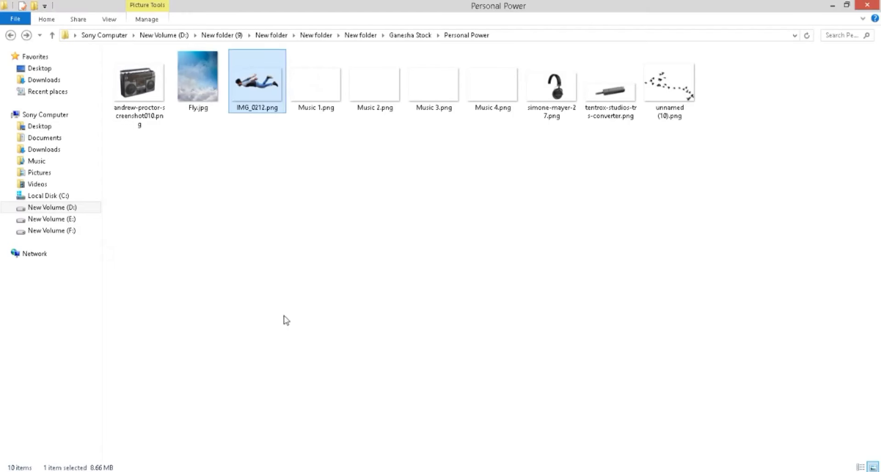
pyautogui.click(288, 312)
pyautogui.moveTo(553, 89); pyautogui.dragTo(478, 36)
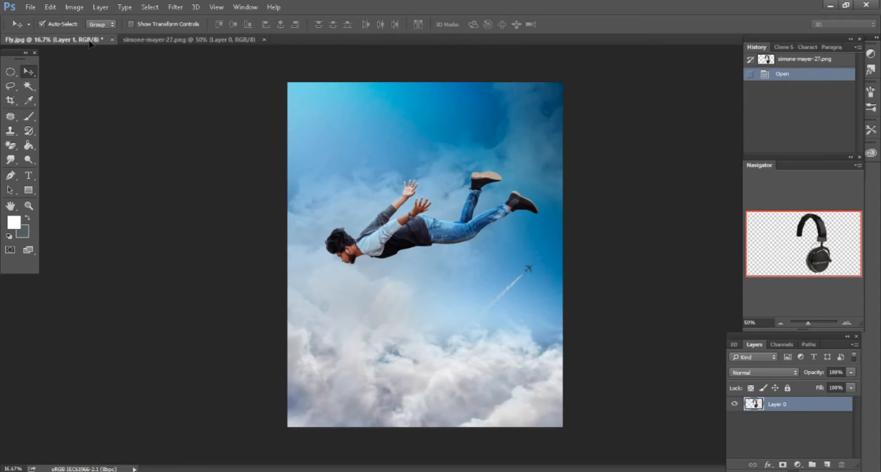
# Bring the headphones into the Fly.jpg document as a new layer near the man's head and convert it to a smart object
pyautogui.moveTo(90, 43); pyautogui.dragTo(376, 219)
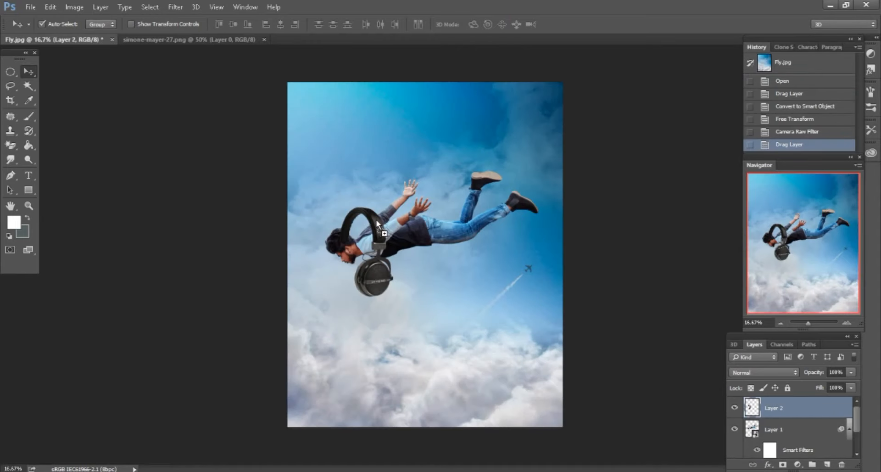
pyautogui.hotkey('ctrl', '+')
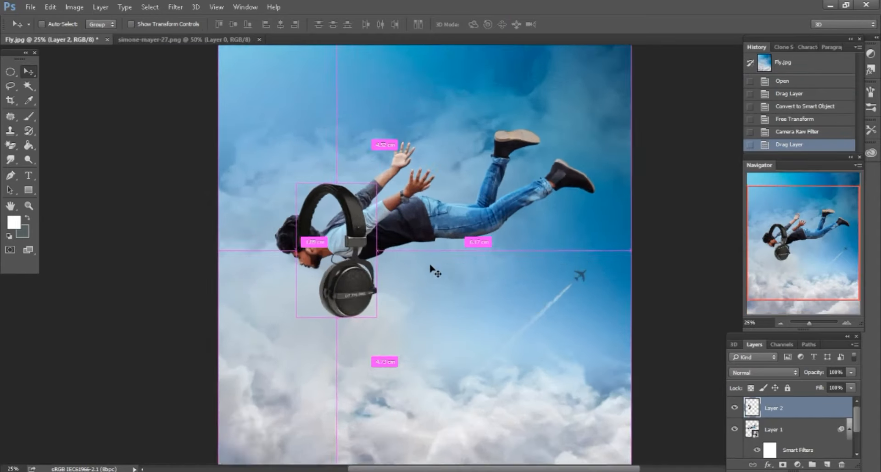
pyautogui.rightClick(788, 408)
pyautogui.click(644, 202)
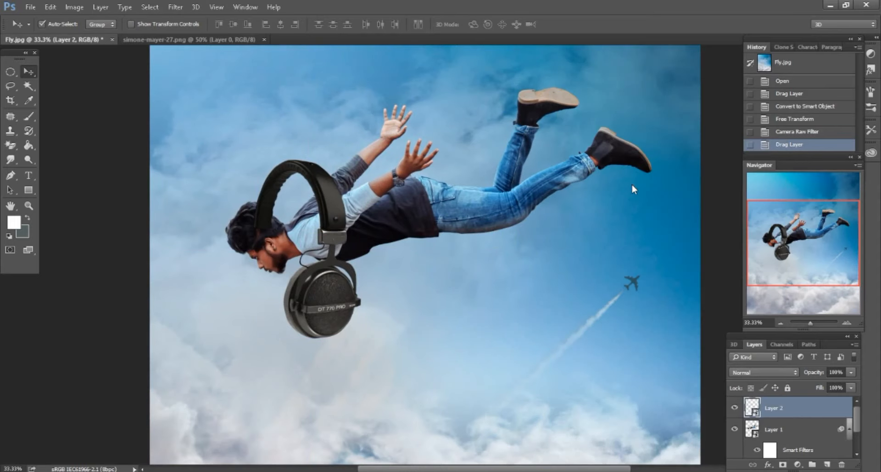
# Start a Free Transform on the headphones and scale them to 41% width and height
pyautogui.hotkey('ctrl', '+')
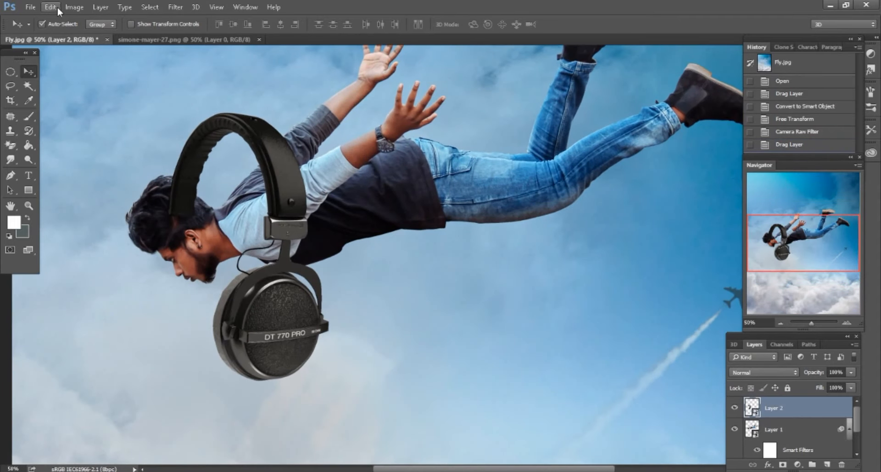
pyautogui.click(57, 6)
pyautogui.click(70, 220)
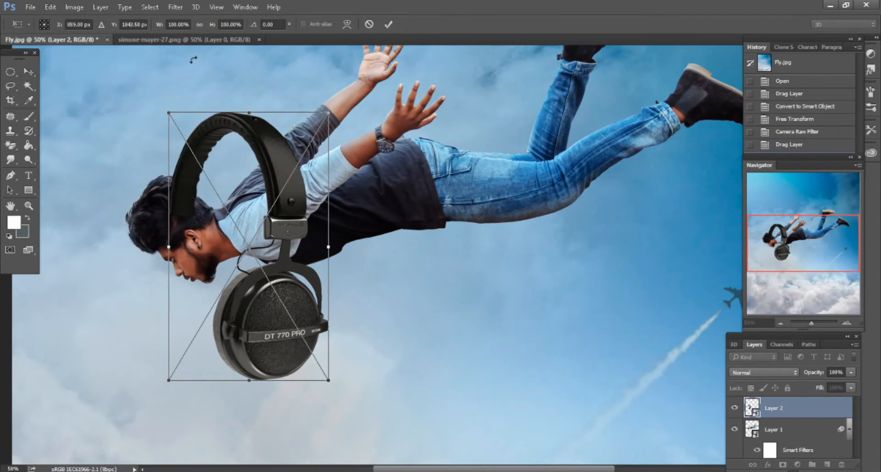
pyautogui.moveTo(212, 27); pyautogui.dragTo(185, 27)
pyautogui.hotkey('ctrl', '+')
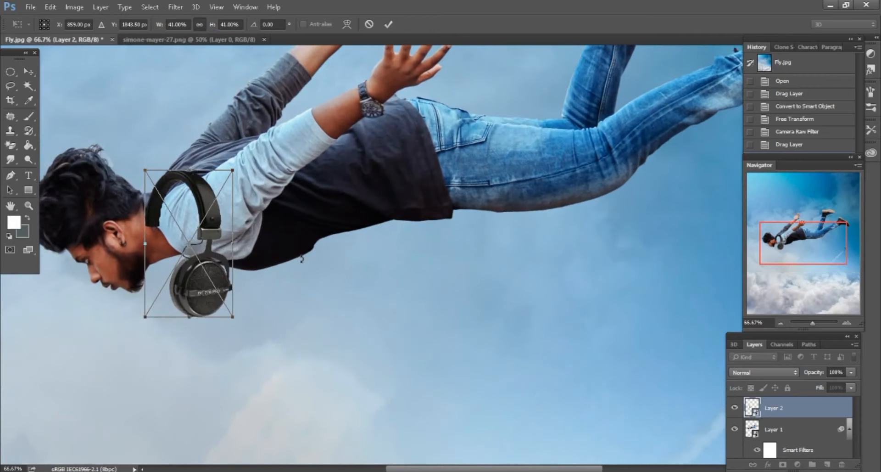
pyautogui.hotkey('ctrl', '+')
pyautogui.moveTo(200, 232); pyautogui.dragTo(524, 253)
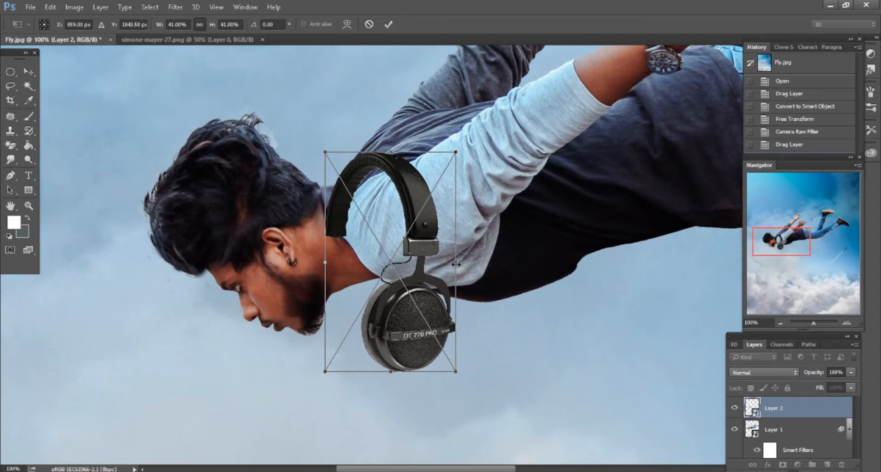
pyautogui.hotkey('ctrl', '+')
pyautogui.hotkey('ctrl', '-')
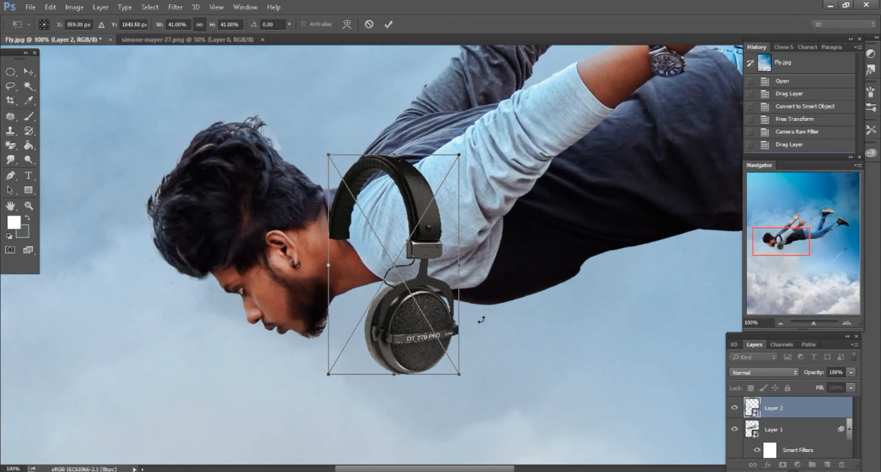
# Shrink the headphones to about 30.25% and position them on the man's head with the ear cup over his ear
pyautogui.moveTo(421, 281); pyautogui.dragTo(324, 180)
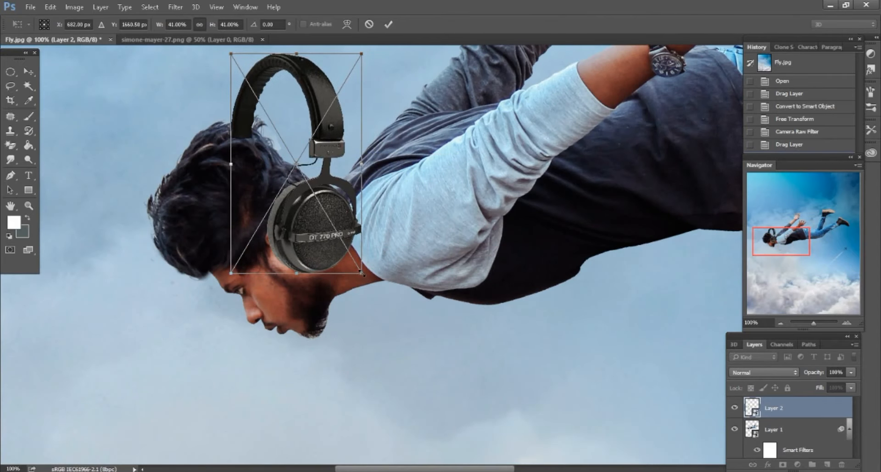
pyautogui.moveTo(362, 273); pyautogui.dragTo(327, 216)
pyautogui.hotkey('ctrl', '+')
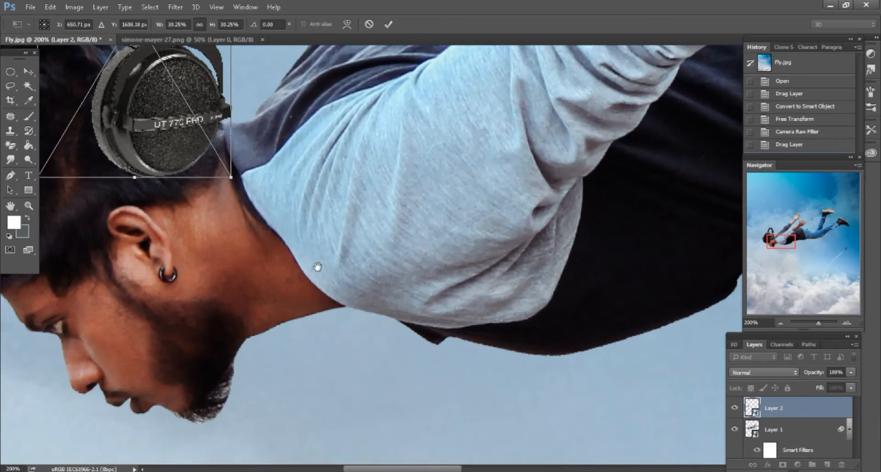
pyautogui.moveTo(317, 266); pyautogui.dragTo(512, 312)
pyautogui.moveTo(397, 190); pyautogui.dragTo(406, 282)
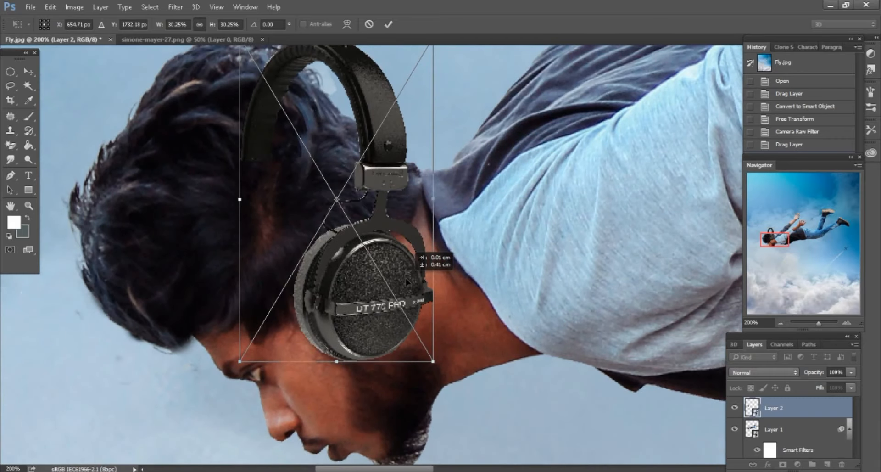
# Start a Warp transform on the headphones and slightly reshape both edges of the ear cup over the ear
pyautogui.rightClick(344, 281)
pyautogui.click(373, 373)
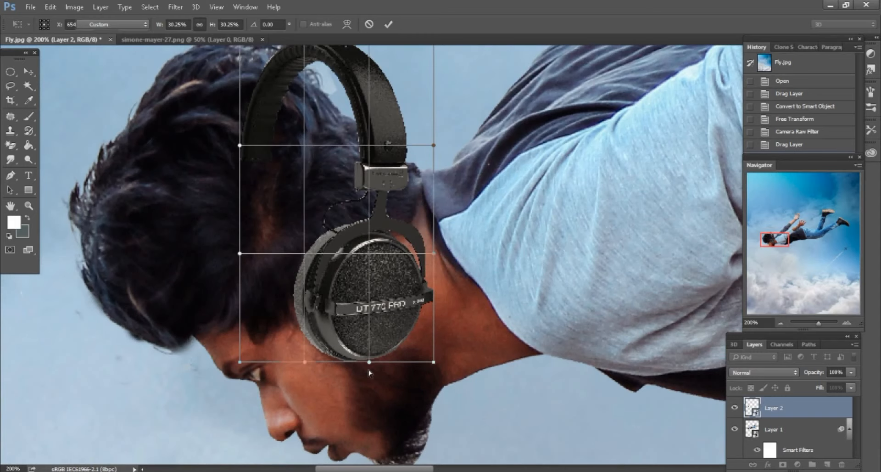
pyautogui.moveTo(430, 298); pyautogui.dragTo(436, 299)
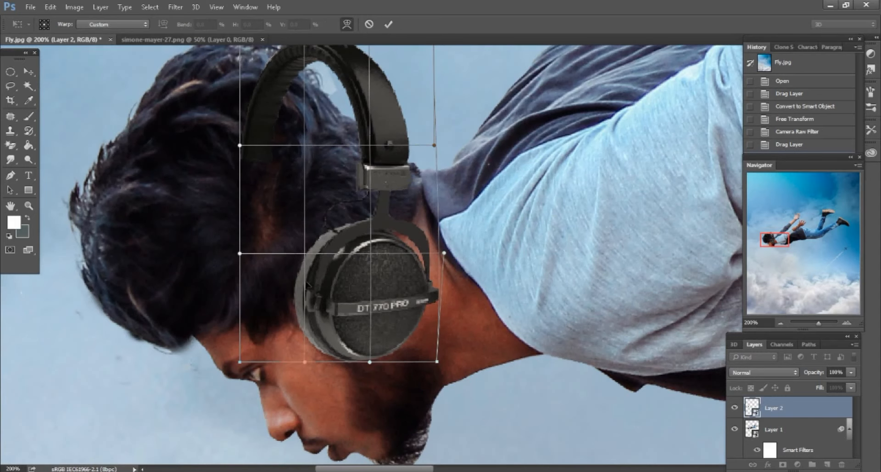
pyautogui.moveTo(297, 279); pyautogui.dragTo(299, 276)
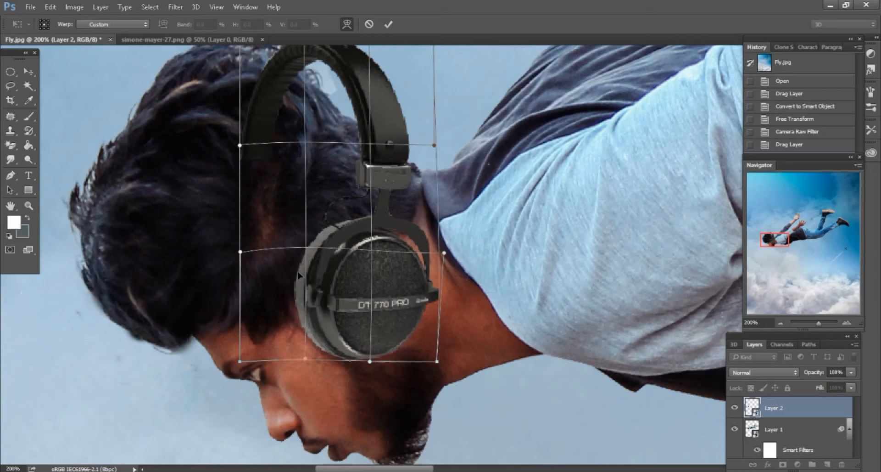
# Warp the headband inward and lower toward the back of the head, adjust the ear cup's upper edge, and apply the warp
pyautogui.moveTo(359, 74); pyautogui.dragTo(315, 80)
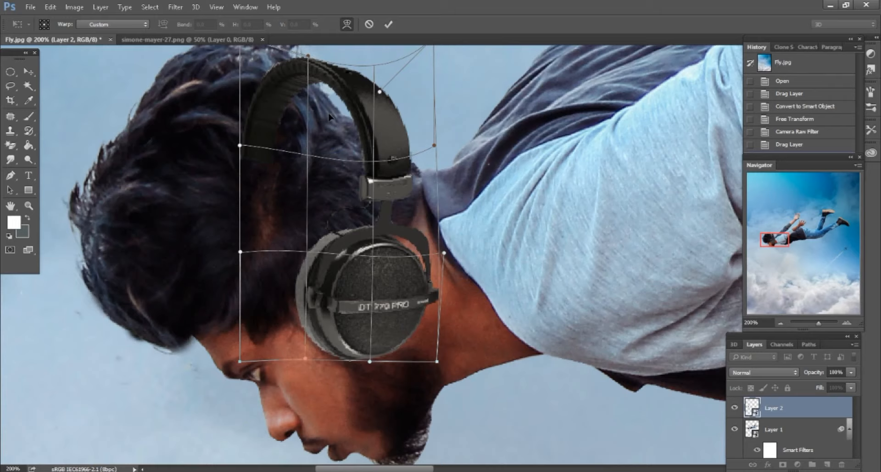
pyautogui.hotkey('ctrl', 'z')
pyautogui.moveTo(324, 113); pyautogui.dragTo(317, 102)
pyautogui.moveTo(418, 150); pyautogui.dragTo(387, 129)
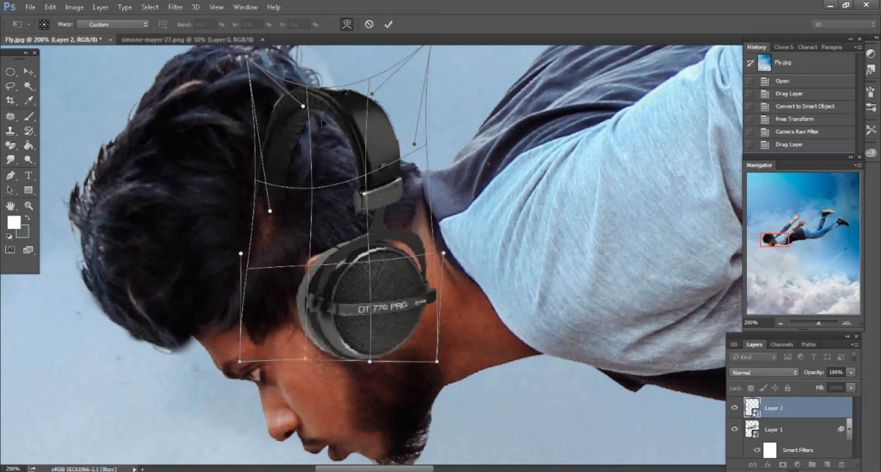
pyautogui.moveTo(322, 102); pyautogui.dragTo(322, 96)
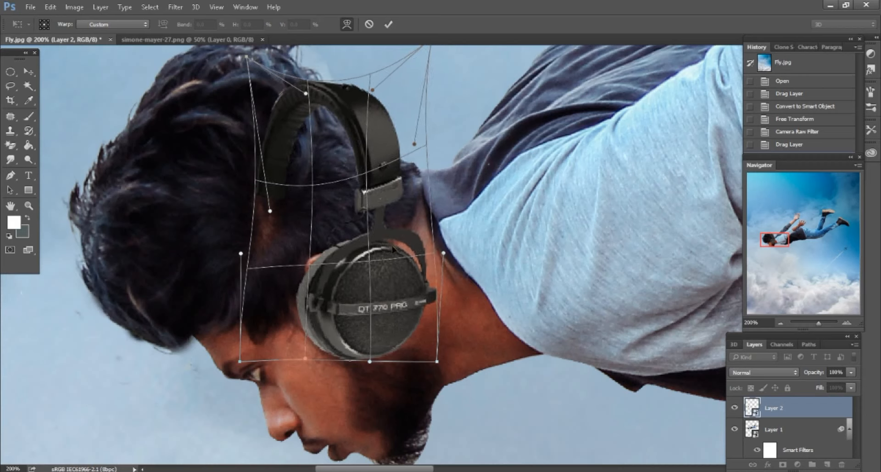
pyautogui.moveTo(345, 235); pyautogui.dragTo(339, 226)
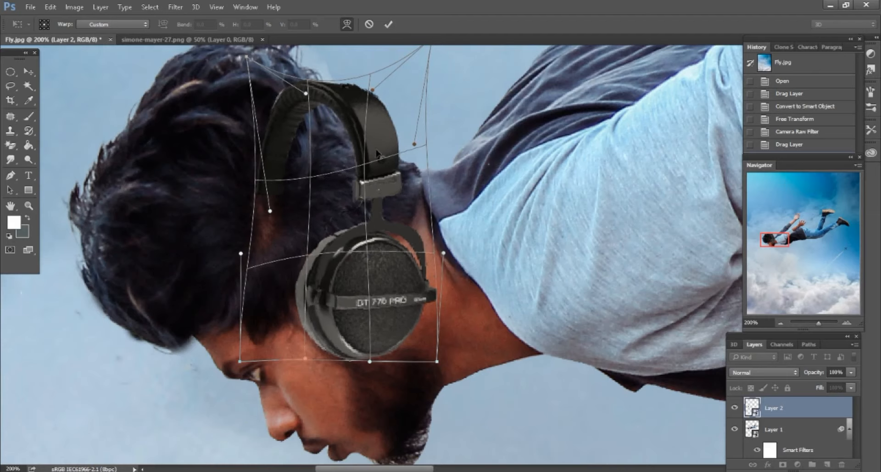
pyautogui.click(388, 26)
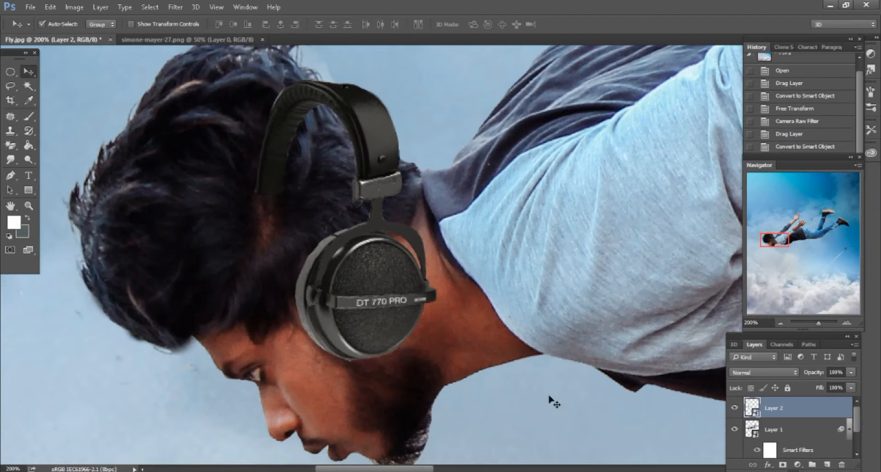
# Add a layer mask to the headphones layer and choose a 28 px hard round black brush at 100% opacity
pyautogui.click(783, 465)
pyautogui.click(30, 131)
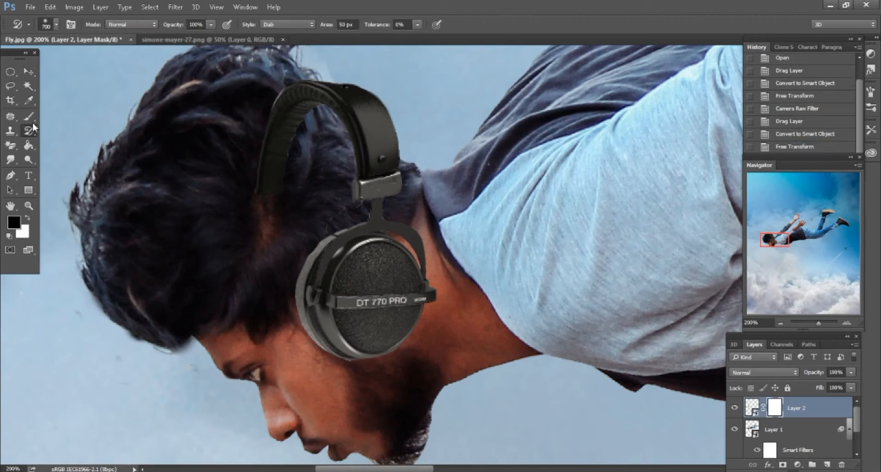
pyautogui.click(30, 117)
pyautogui.moveTo(202, 26); pyautogui.dragTo(280, 34)
pyautogui.rightClick(258, 176)
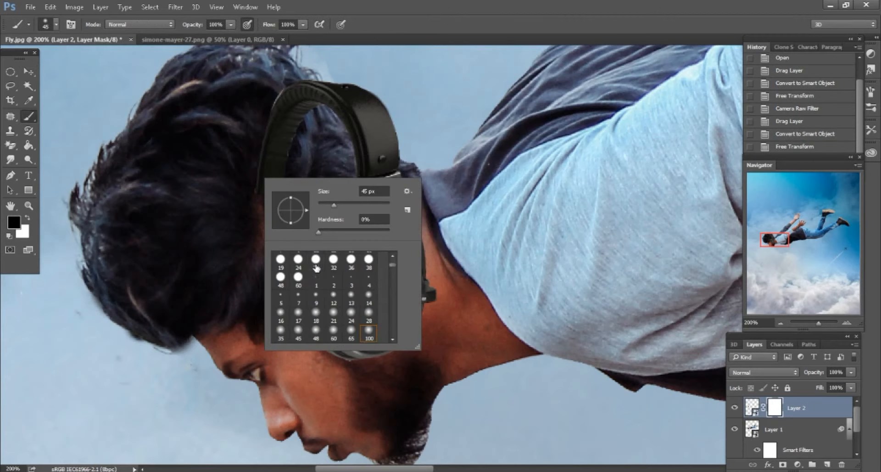
pyautogui.click(316, 264)
pyautogui.click(425, 13)
# Reduce the brush to about 10 px and mask out the ear cup's outer pad edge to reveal the ear and cheek
pyautogui.hotkey('ctrl', '+')
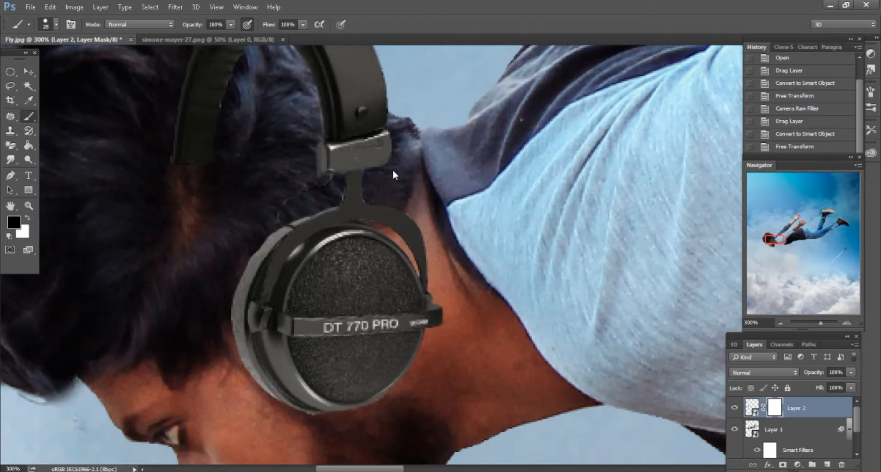
pyautogui.scroll(-1, 309, 210)
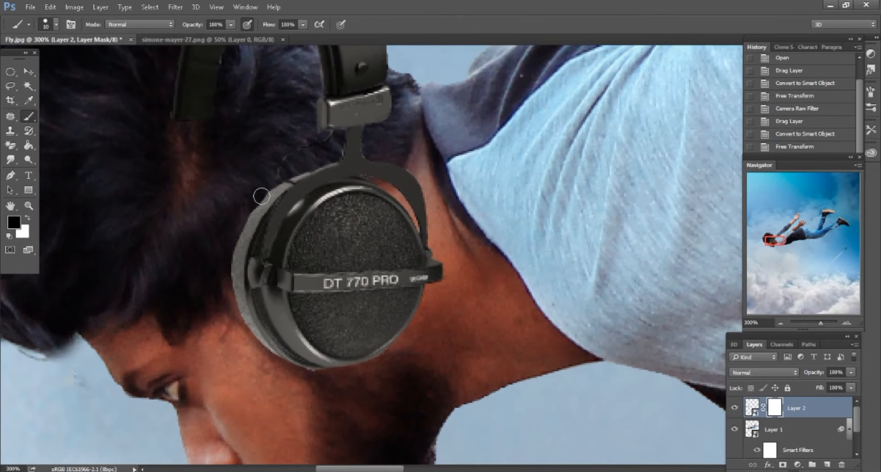
pyautogui.press('[')
pyautogui.press('[')
pyautogui.moveTo(333, 152)
pyautogui.mouseDown()
pyautogui.moveTo(264, 196)
pyautogui.moveTo(272, 194)
pyautogui.moveTo(249, 230)
pyautogui.moveTo(251, 319)
pyautogui.mouseUp()
pyautogui.press(']')
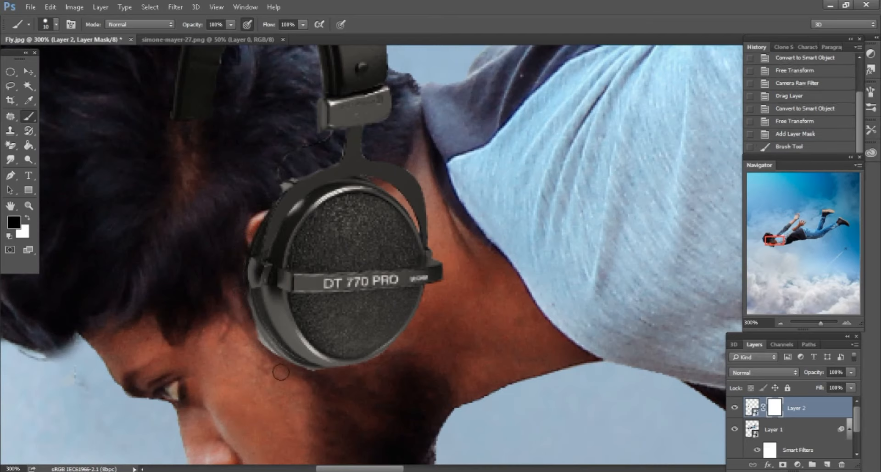
pyautogui.moveTo(277, 363); pyautogui.dragTo(236, 306)
# Shrink the brush to 3 px and mask the leftover edge pixels near the cable above the ear cup
pyautogui.press('[')
pyautogui.press('[')
pyautogui.press('[')
pyautogui.press('[')
pyautogui.press('[')
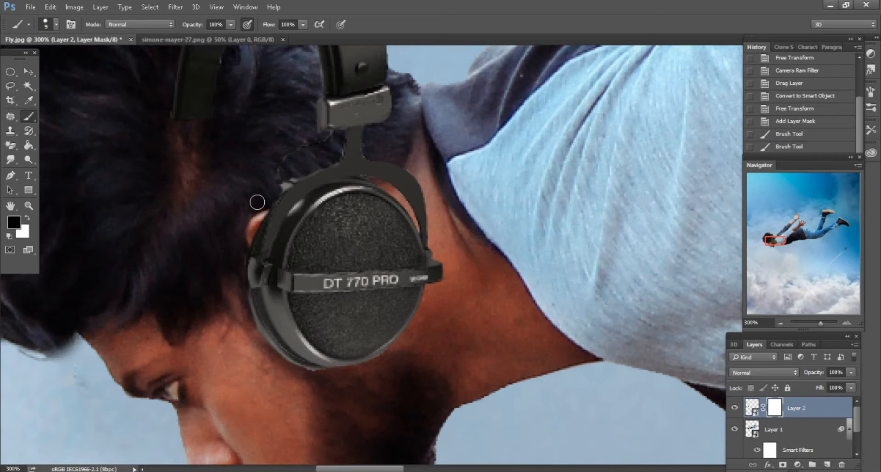
pyautogui.moveTo(283, 188); pyautogui.dragTo(289, 184)
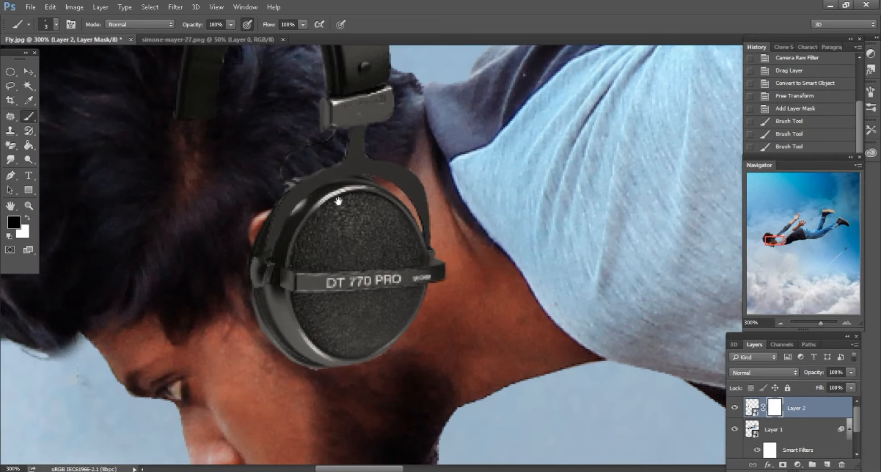
# Enlarge the brush to 25 px and mask out the headband's far end where it overlaps the hair
pyautogui.moveTo(336, 201); pyautogui.dragTo(359, 252)
pyautogui.press(']')
pyautogui.press(']')
pyautogui.press(']')
pyautogui.press(']')
pyautogui.press(']')
pyautogui.press(']')
pyautogui.press(']')
pyautogui.press(']')
pyautogui.press(']')
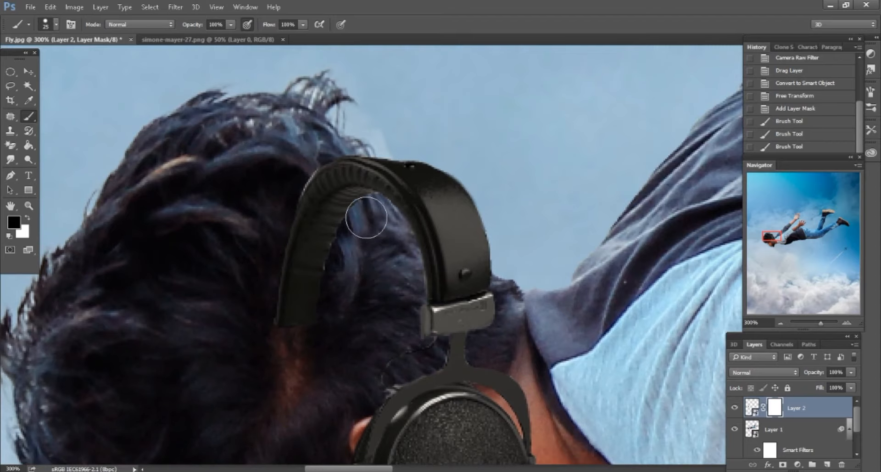
pyautogui.moveTo(365, 219)
pyautogui.mouseDown()
pyautogui.moveTo(323, 175)
pyautogui.moveTo(372, 222)
pyautogui.moveTo(324, 164)
pyautogui.moveTo(333, 202)
pyautogui.moveTo(302, 332)
pyautogui.moveTo(279, 244)
pyautogui.moveTo(374, 214)
pyautogui.moveTo(338, 180)
pyautogui.mouseUp()
# Rasterize the headphones smart object and apply its layer mask
pyautogui.hotkey('ctrl', '-')
pyautogui.hotkey('ctrl', '-')
pyautogui.hotkey('ctrl', '-')
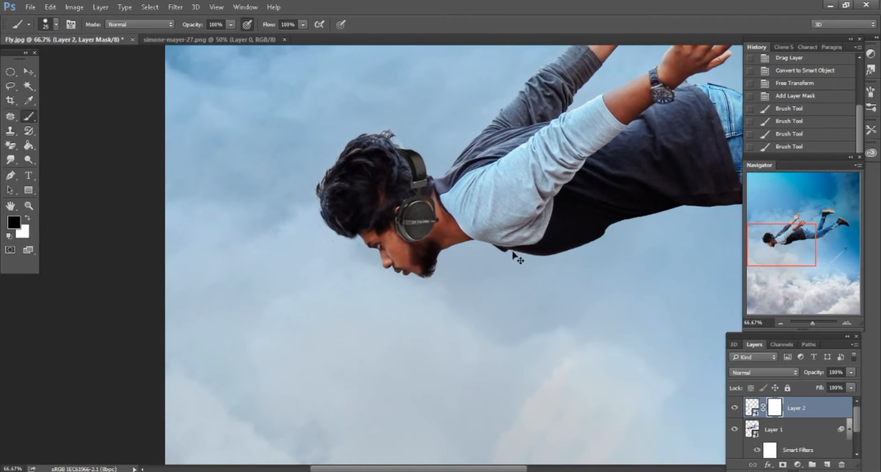
pyautogui.scroll(1, 513, 256)
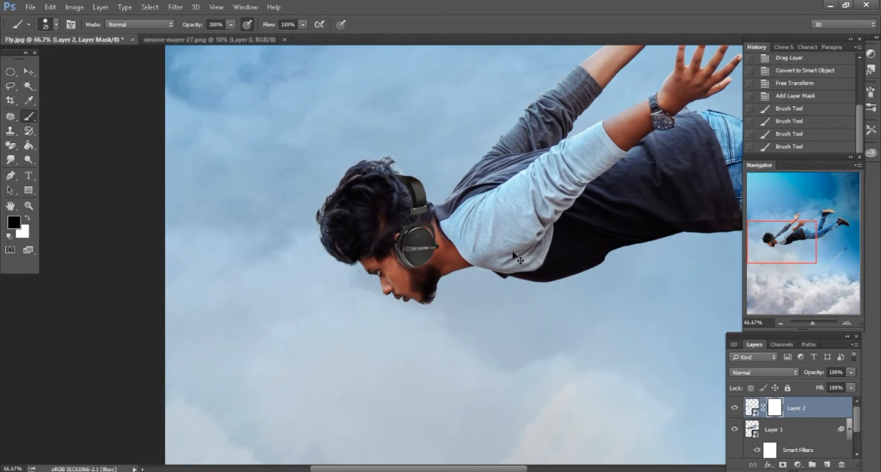
pyautogui.hscroll(-2, 513, 256)
pyautogui.hotkey('ctrl', '+')
pyautogui.hotkey('ctrl', '+')
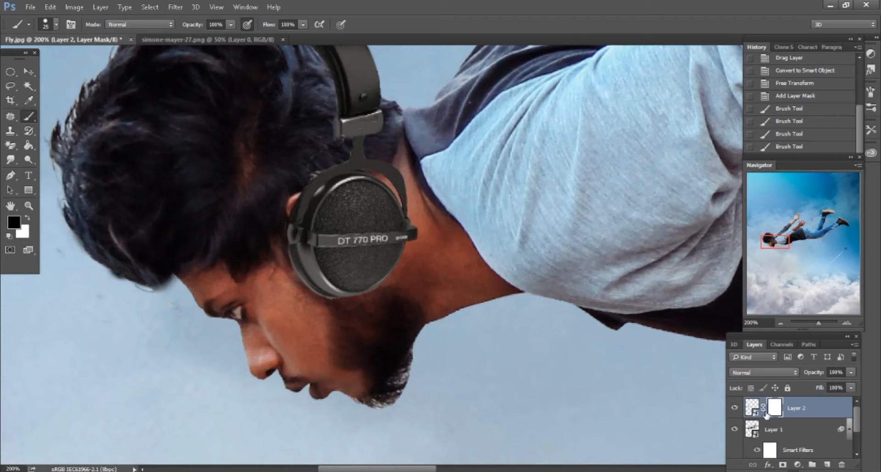
pyautogui.click(752, 407)
pyautogui.click(463, 271)
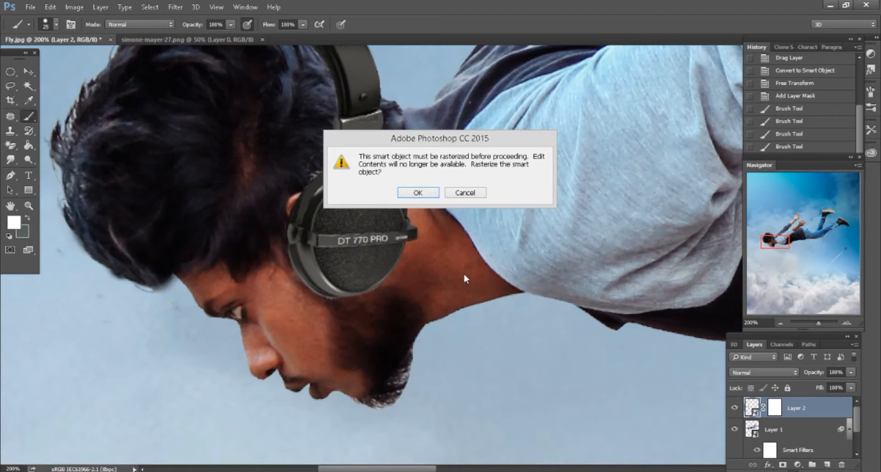
pyautogui.click(414, 192)
pyautogui.rightClick(770, 411)
pyautogui.click(777, 333)
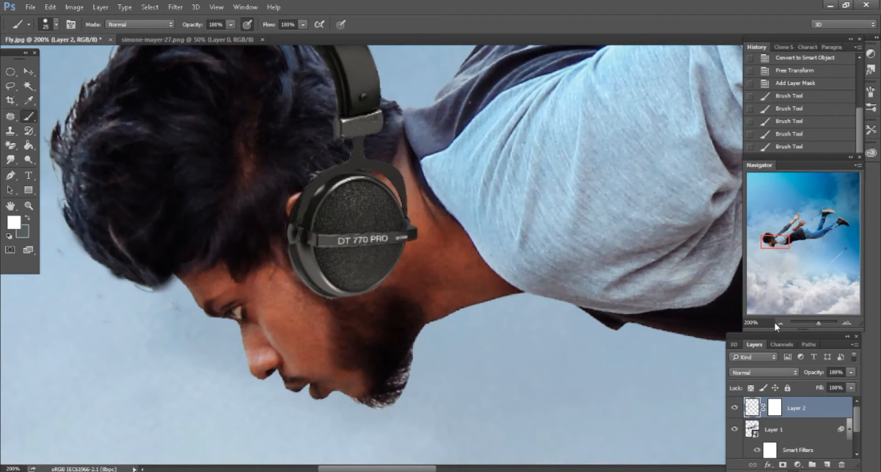
# Add a new layer above the headphones, load the headphones' outline as a selection, and set the new layer to Overlay
pyautogui.click(827, 465)
pyautogui.keyDown('ctrl'); pyautogui.click(753, 429); pyautogui.keyUp('ctrl')
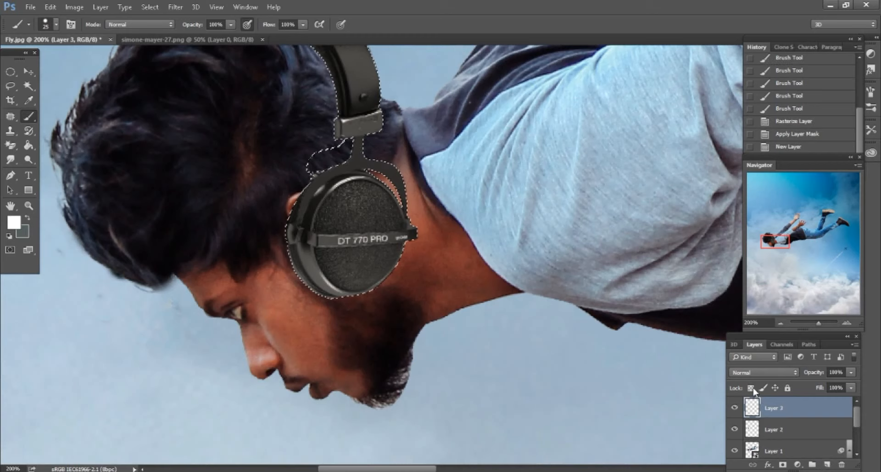
pyautogui.click(752, 371)
pyautogui.click(738, 257)
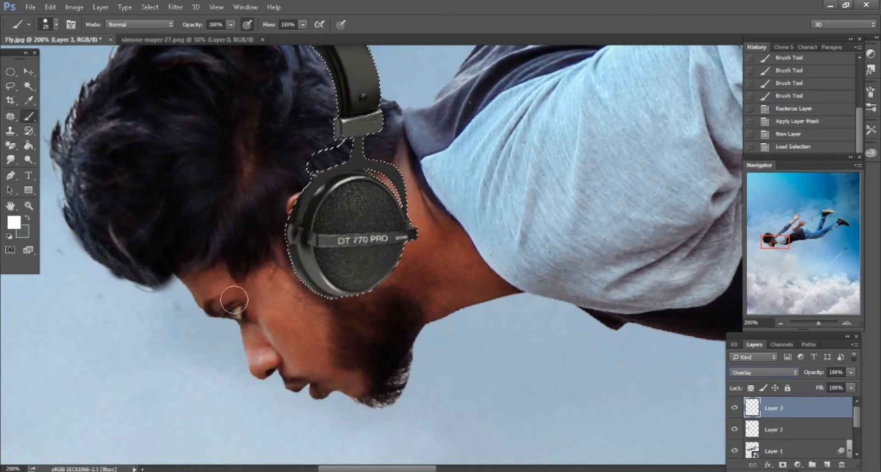
# Set the foreground color to a saturated medium teal
pyautogui.click(14, 222)
pyautogui.moveTo(584, 363)
pyautogui.mouseDown()
pyautogui.moveTo(582, 350)
pyautogui.moveTo(581, 363)
pyautogui.mouseUp()
pyautogui.moveTo(564, 338); pyautogui.dragTo(581, 358)
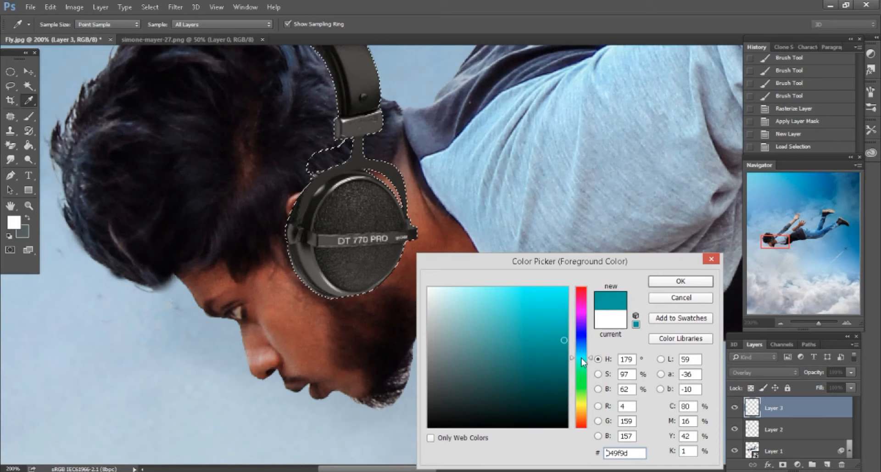
pyautogui.moveTo(564, 339); pyautogui.dragTo(560, 331)
pyautogui.press('Return')
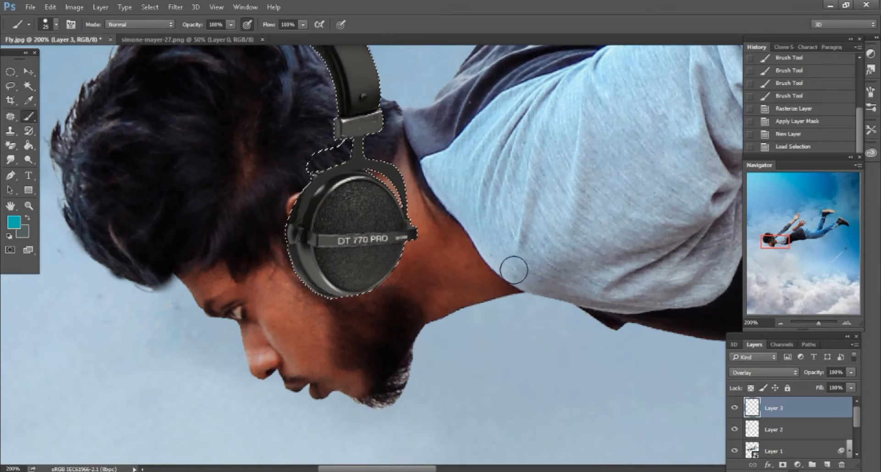
# Set the brush to 54% opacity and 9 px, and paint the ear cup's mesh teal above the DT 770 PRO band
pyautogui.hotkey('ctrl', '+')
pyautogui.moveTo(288, 204); pyautogui.dragTo(359, 232)
pyautogui.moveTo(196, 26); pyautogui.dragTo(174, 25)
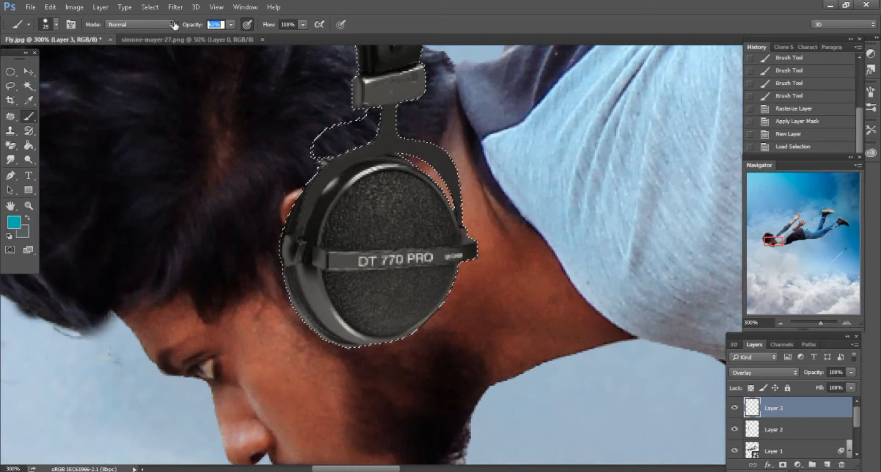
pyautogui.press('[')
pyautogui.press('[')
pyautogui.press('[')
pyautogui.press('[')
pyautogui.moveTo(357, 212)
pyautogui.mouseDown()
pyautogui.moveTo(377, 194)
pyautogui.moveTo(347, 225)
pyautogui.moveTo(355, 204)
pyautogui.moveTo(340, 216)
pyautogui.moveTo(333, 236)
pyautogui.moveTo(363, 243)
pyautogui.mouseUp()
pyautogui.moveTo(426, 240)
pyautogui.mouseDown()
pyautogui.moveTo(448, 240)
pyautogui.moveTo(438, 218)
pyautogui.mouseUp()
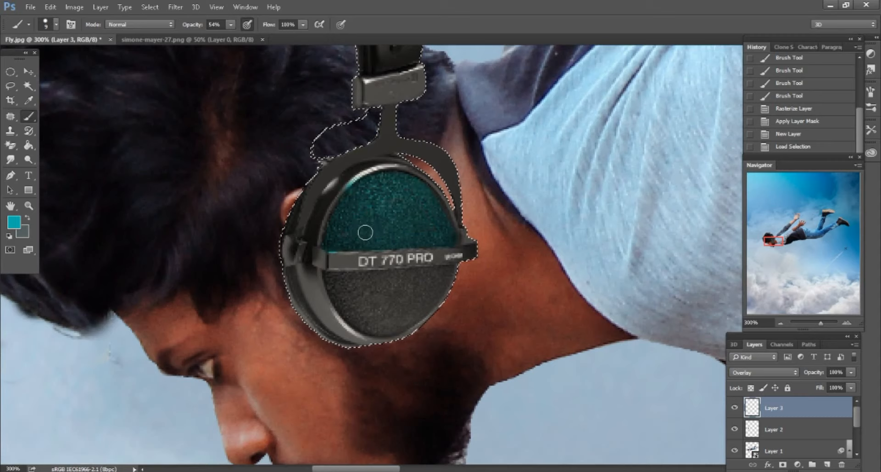
# Reduce the brush to 8 px and paint the ear cup's mesh teal below the DT 770 PRO band
pyautogui.press('[')
pyautogui.moveTo(383, 285)
pyautogui.mouseDown()
pyautogui.moveTo(413, 279)
pyautogui.moveTo(331, 280)
pyautogui.mouseUp()
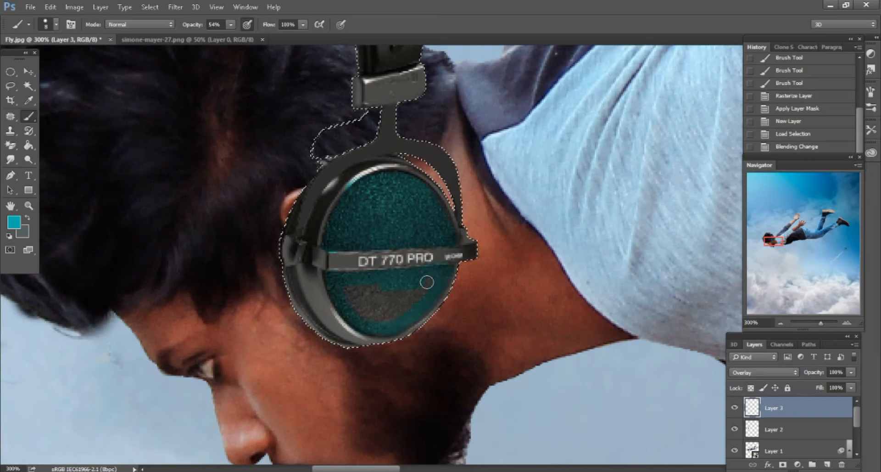
pyautogui.moveTo(427, 282); pyautogui.dragTo(378, 312)
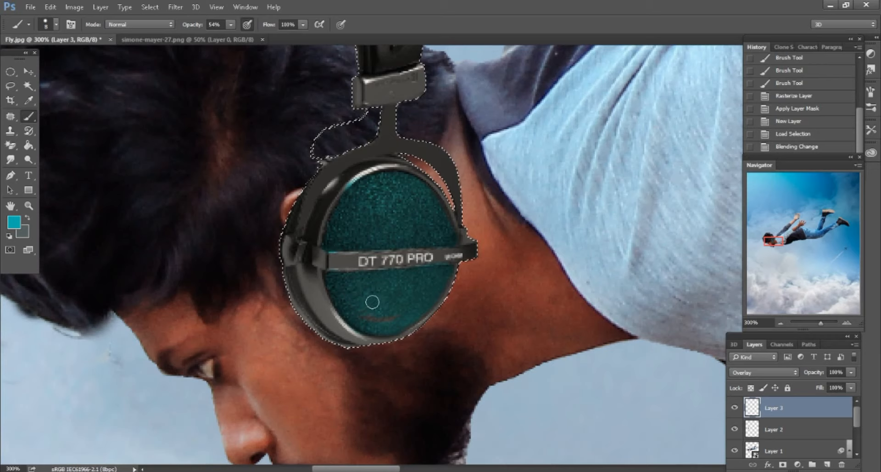
pyautogui.click(383, 319)
# Clear the selection around the headphones and review the full composition
pyautogui.hotkey('ctrl', '-')
pyautogui.hotkey('ctrl', '-')
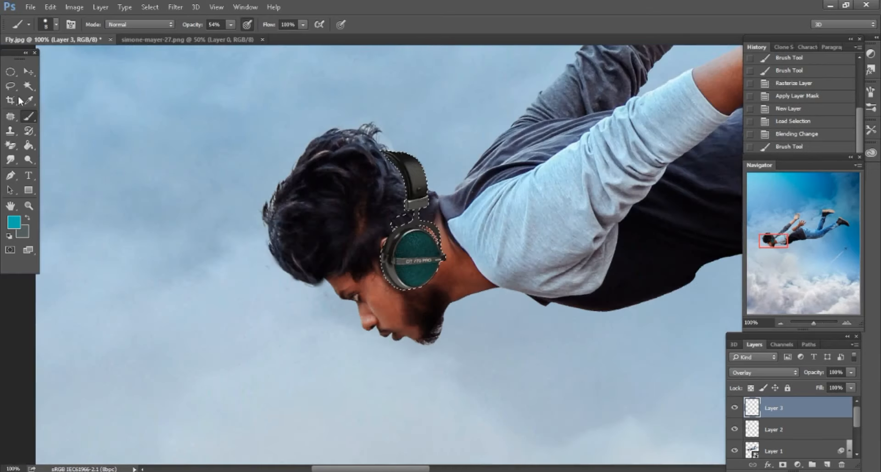
pyautogui.press('l')
pyautogui.hotkey('ctrl', 'd')
pyautogui.hotkey('ctrl', '-')
pyautogui.hotkey('ctrl', '-')
pyautogui.hotkey('ctrl', '-')
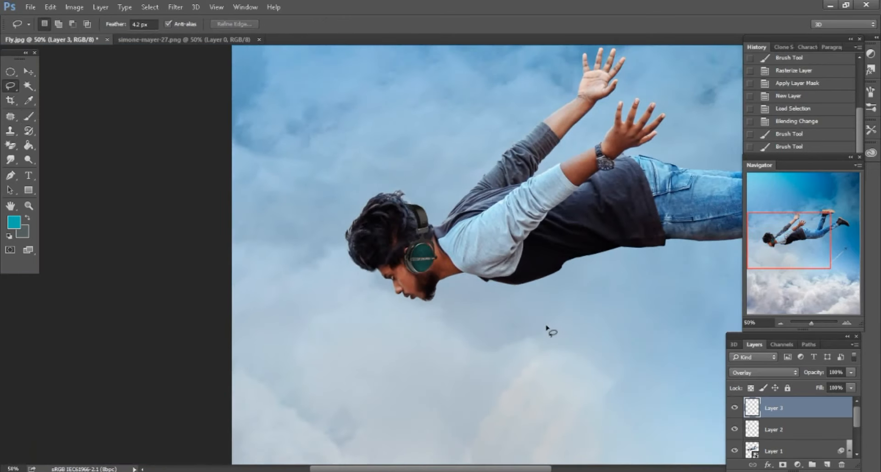
pyautogui.hotkey('ctrl', '+')
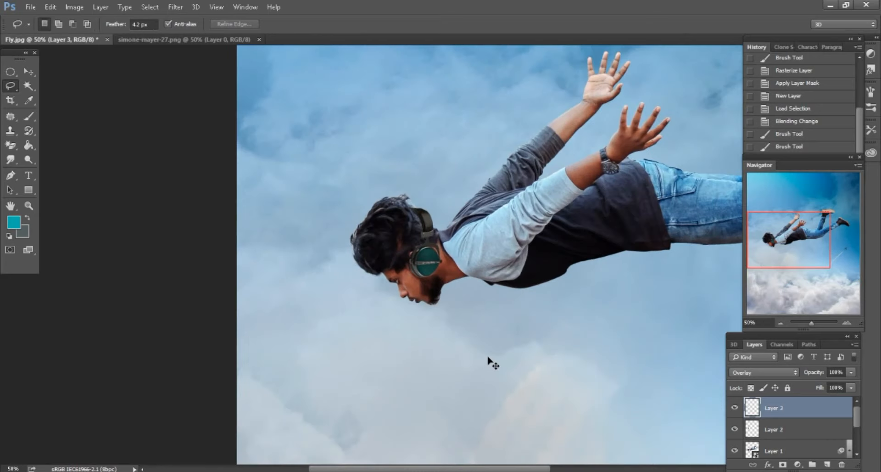
pyautogui.hotkey('ctrl', '-')
pyautogui.hotkey('ctrl', '-')
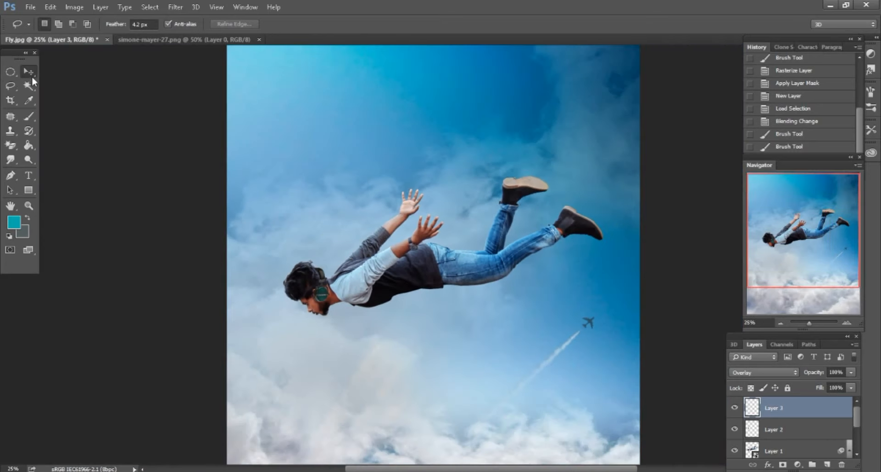
pyautogui.click(29, 72)
pyautogui.click(191, 40)
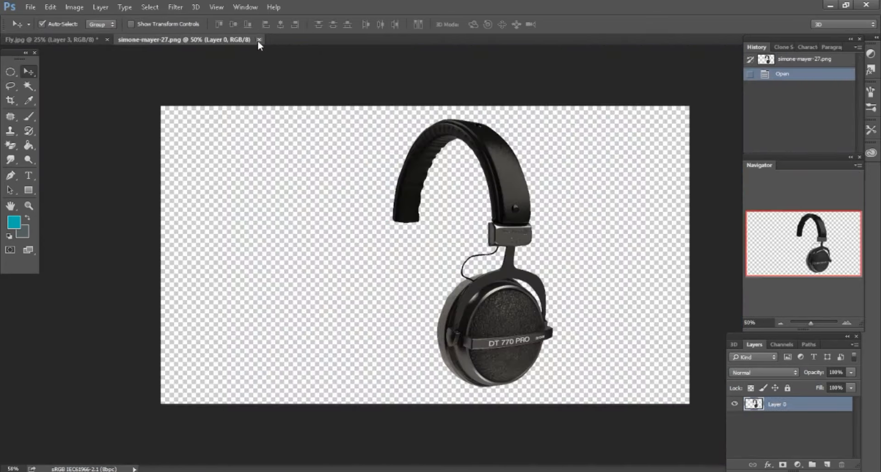
pyautogui.click(259, 40)
pyautogui.hotkey('alt', 'Tab')
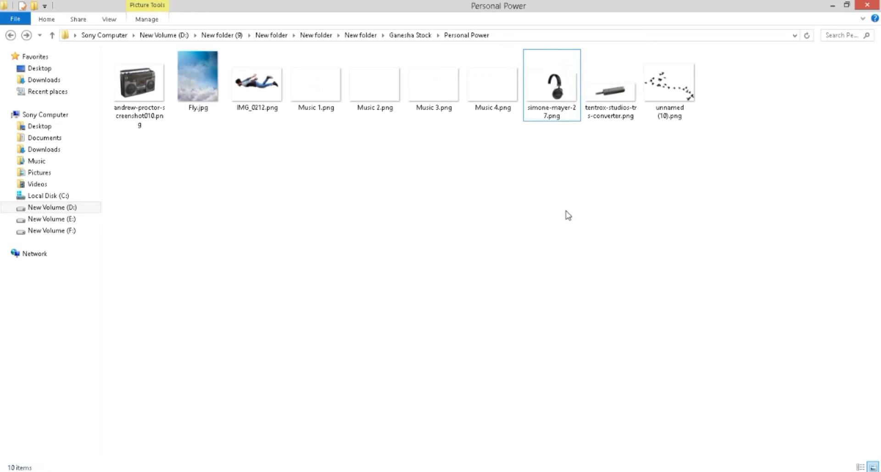
# Open andrew-proctor-screenshot010.png, bring its boombox into Fly.jpg, and convert the new layer to a smart object
pyautogui.moveTo(137, 81); pyautogui.dragTo(478, 33)
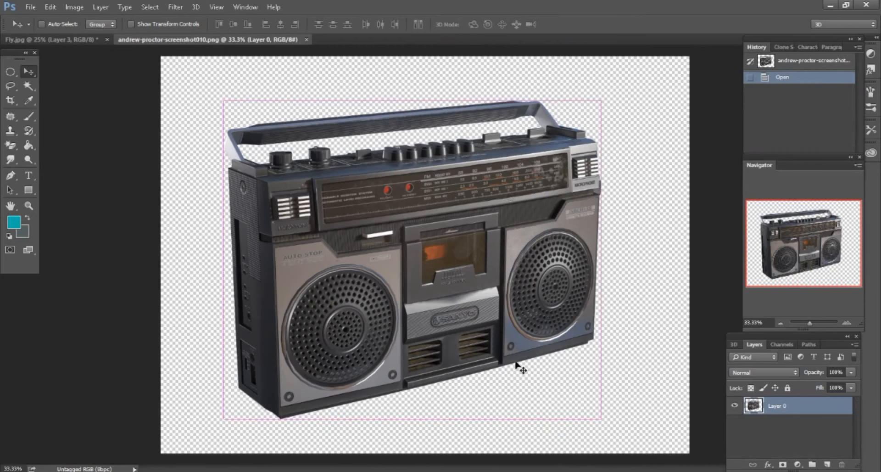
pyautogui.hotkey('ctrl', '-')
pyautogui.moveTo(380, 209); pyautogui.dragTo(381, 160)
pyautogui.rightClick(783, 408)
pyautogui.click(606, 188)
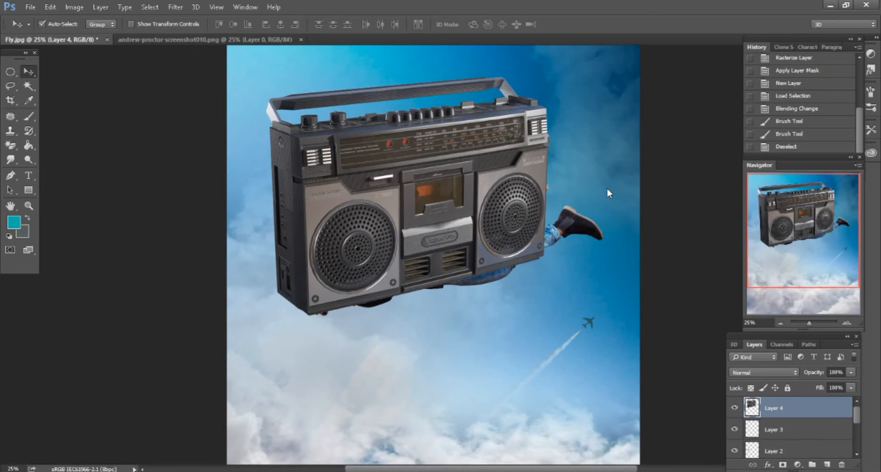
# Free-transform the boombox and scale its width and height to 34%
pyautogui.hotkey('ctrl', '-')
pyautogui.click(50, 7)
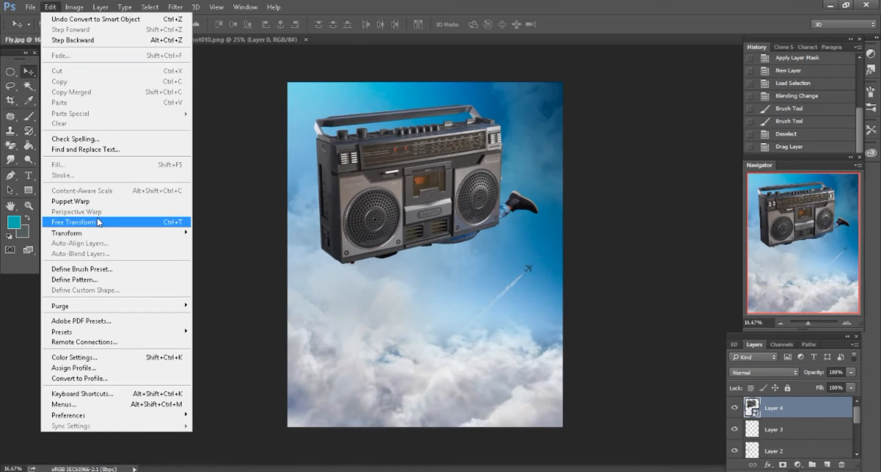
pyautogui.click(99, 222)
pyautogui.click(200, 25)
pyautogui.click(229, 25)
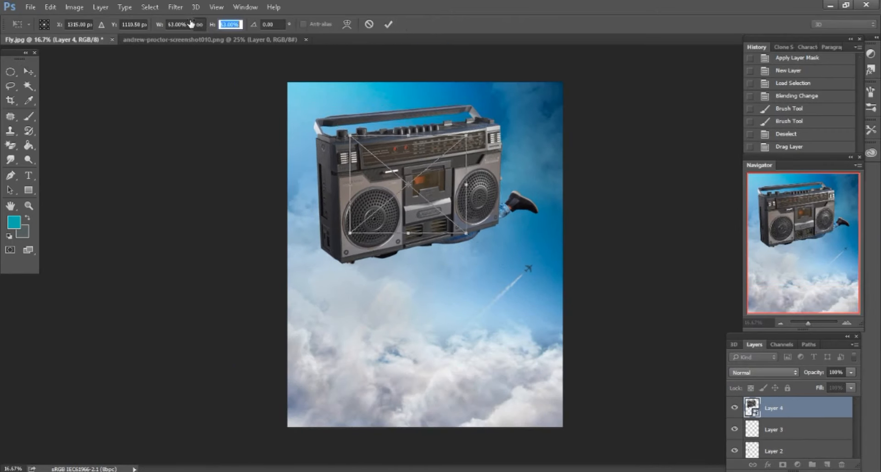
pyautogui.write('34')
pyautogui.press('Return')
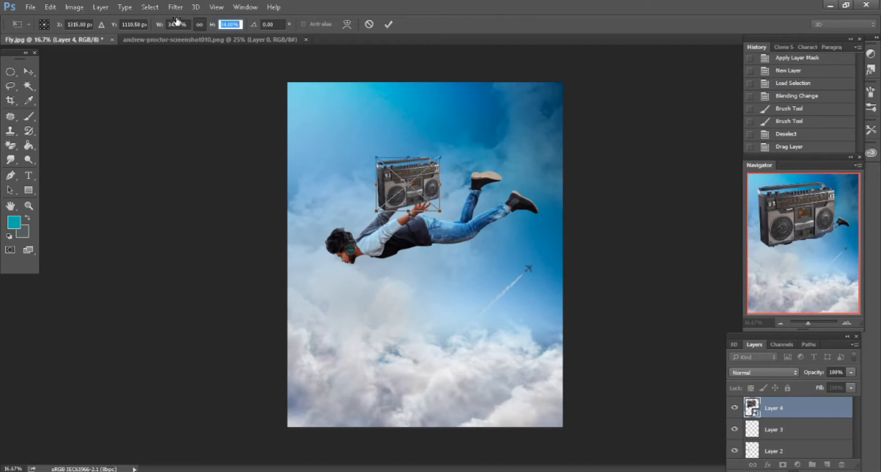
pyautogui.hotkey('ctrl', '+')
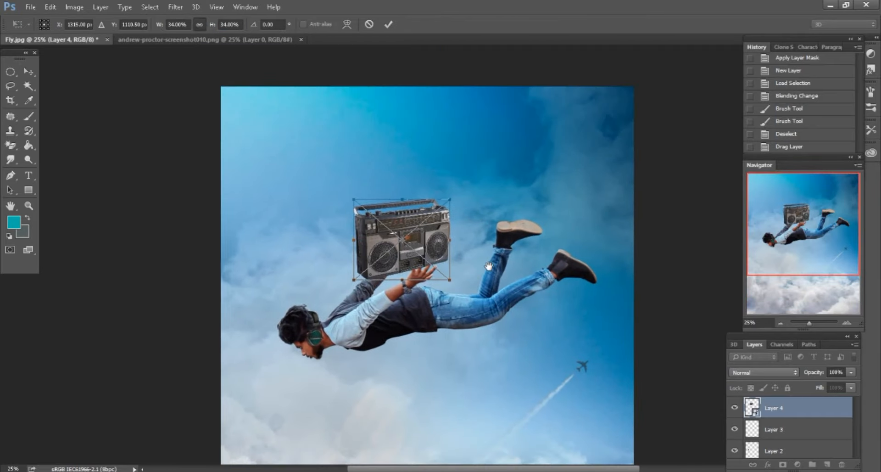
# Shrink the boombox to 25.8%, rotate it -23.88°, and place it in the sky above the man's hands
pyautogui.moveTo(211, 28); pyautogui.dragTo(208, 26)
pyautogui.moveTo(490, 208); pyautogui.dragTo(482, 168)
pyautogui.moveTo(418, 231); pyautogui.dragTo(396, 144)
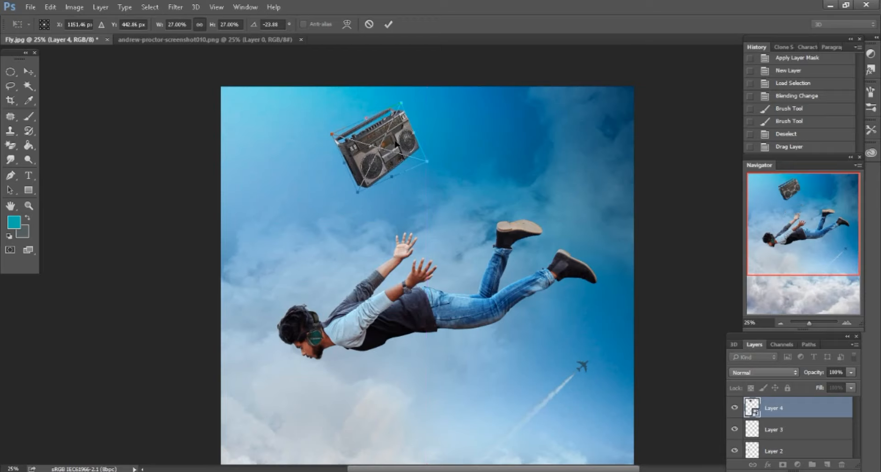
pyautogui.scroll(-1, 395, 143)
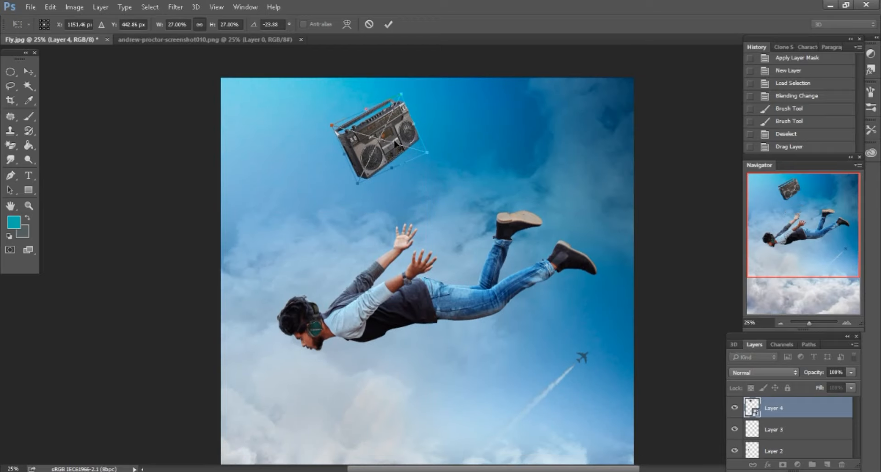
pyautogui.moveTo(395, 137); pyautogui.dragTo(402, 136)
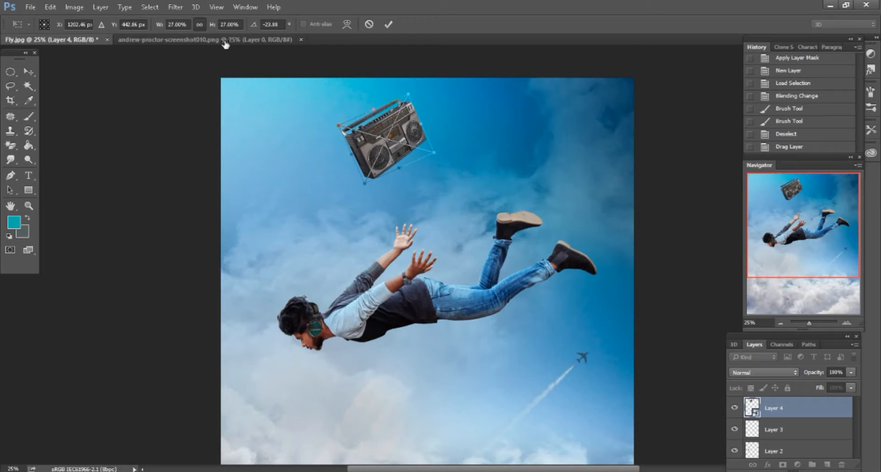
pyautogui.moveTo(364, 182); pyautogui.dragTo(364, 178)
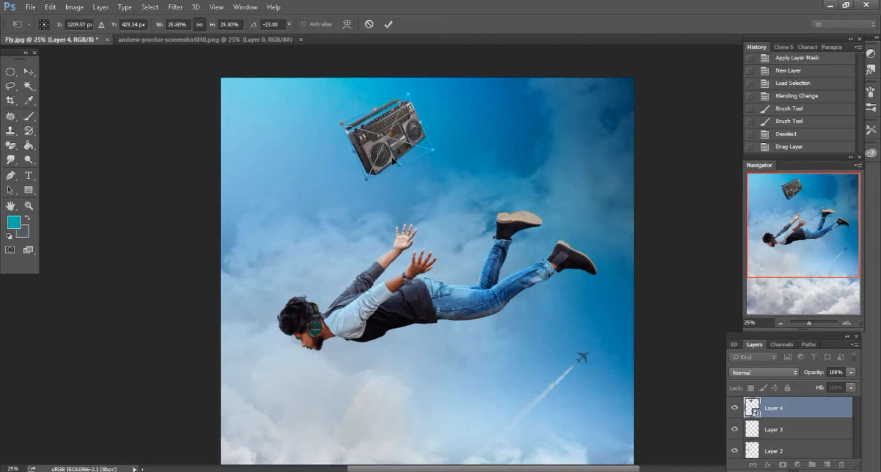
pyautogui.click(390, 25)
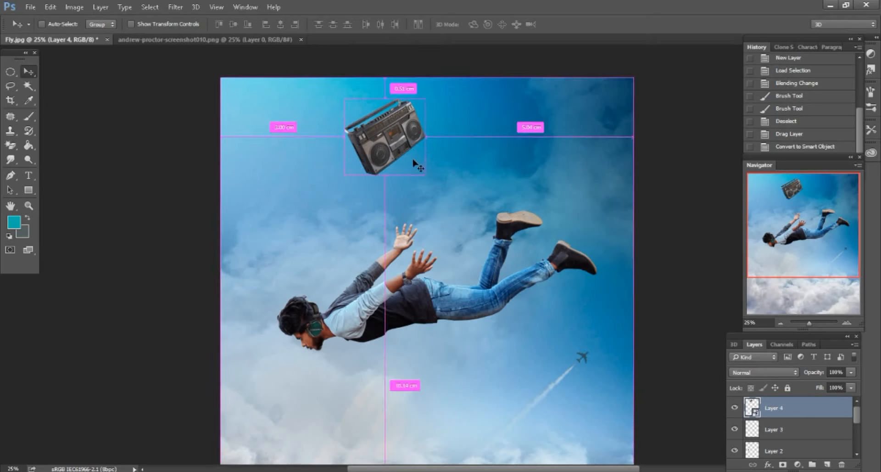
pyautogui.hotkey('ctrl', '+')
pyautogui.moveTo(795, 213); pyautogui.dragTo(790, 192)
pyautogui.hotkey('ctrl', '+')
pyautogui.scroll(-2, 469, 257)
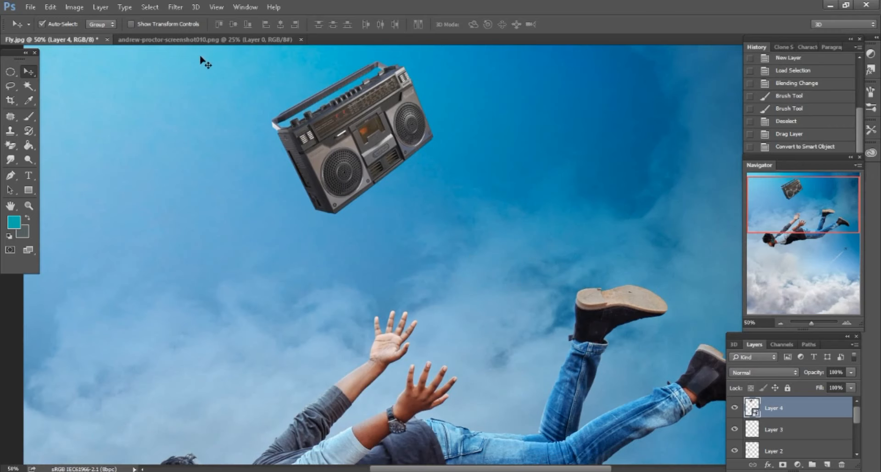
pyautogui.click(301, 39)
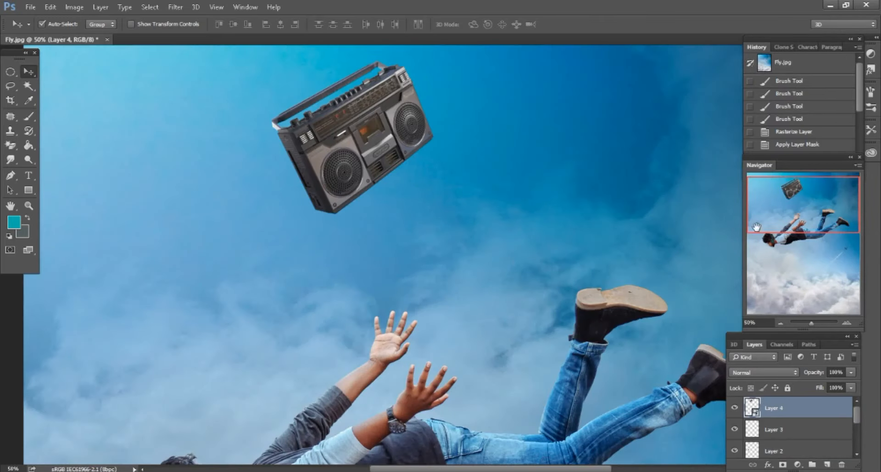
# Toggle the visibility of Layer 1 and Layer 2 to check what each contributes to the man
pyautogui.moveTo(786, 217); pyautogui.dragTo(787, 246)
pyautogui.click(592, 310)
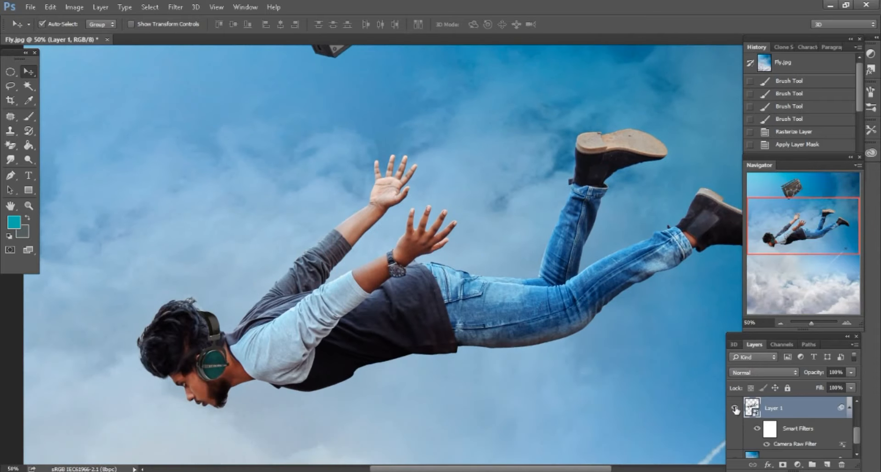
pyautogui.click(736, 408)
pyautogui.click(736, 407)
pyautogui.moveTo(794, 238); pyautogui.dragTo(795, 249)
pyautogui.moveTo(860, 438); pyautogui.dragTo(859, 428)
pyautogui.click(805, 420)
pyautogui.click(736, 417)
pyautogui.click(736, 417)
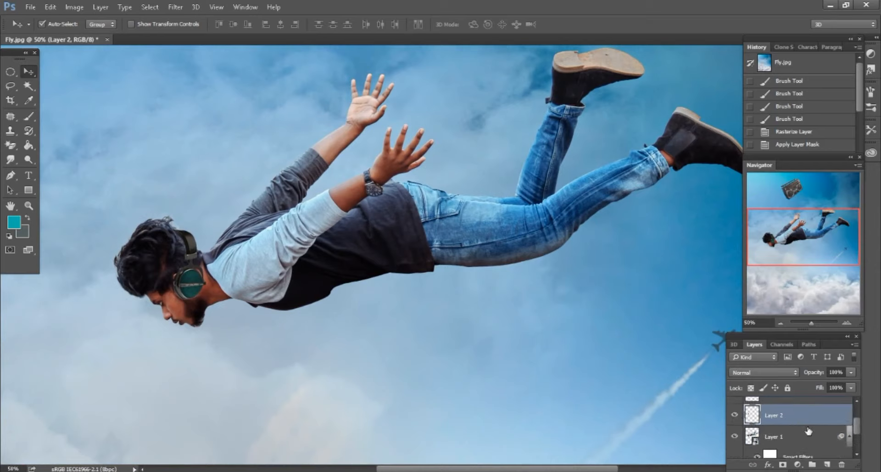
# Rasterize the Layer 1 smart object of the man by attempting to paint on it with the Brush tool
pyautogui.click(816, 442)
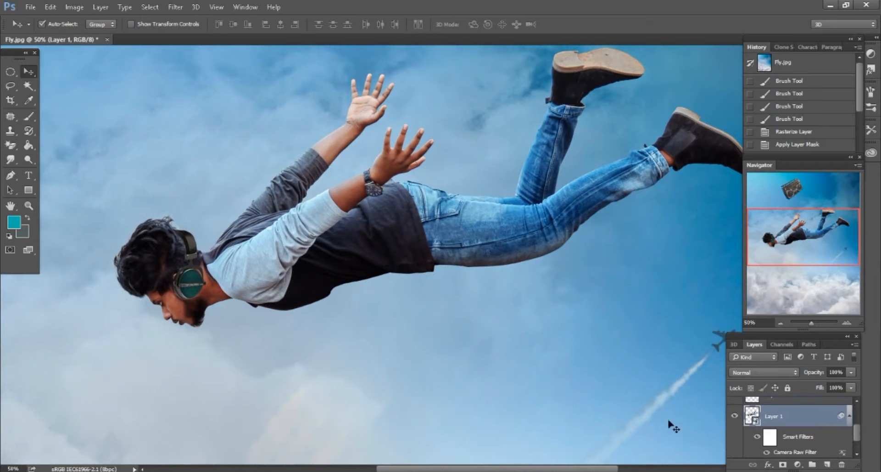
pyautogui.click(30, 118)
pyautogui.click(368, 235)
pyautogui.click(419, 192)
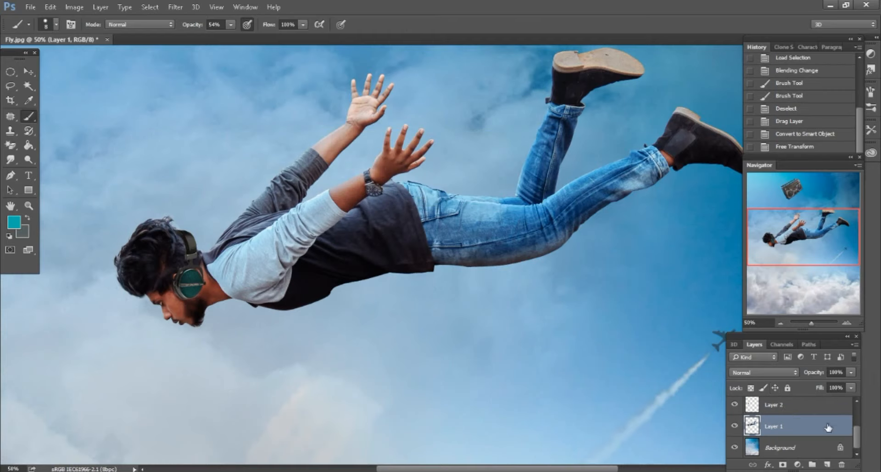
# Merge Layer 2 and Layer 3 down into Layer 1 so the man and his headphones share one layer
pyautogui.scroll(1, 856, 427)
pyautogui.click(770, 415)
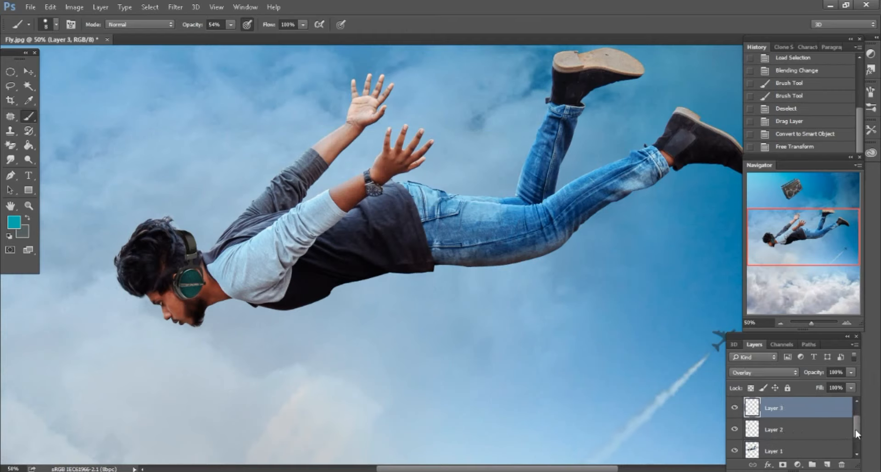
pyautogui.click(809, 430)
pyautogui.rightClick(784, 429)
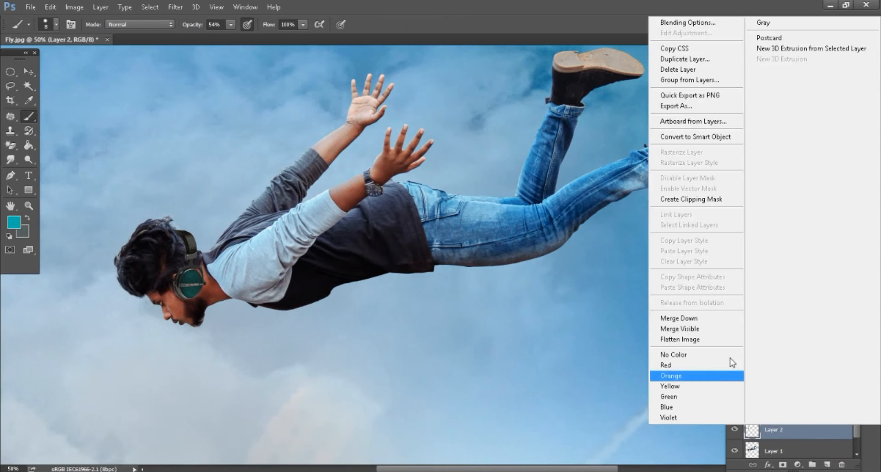
pyautogui.click(689, 321)
pyautogui.click(734, 430)
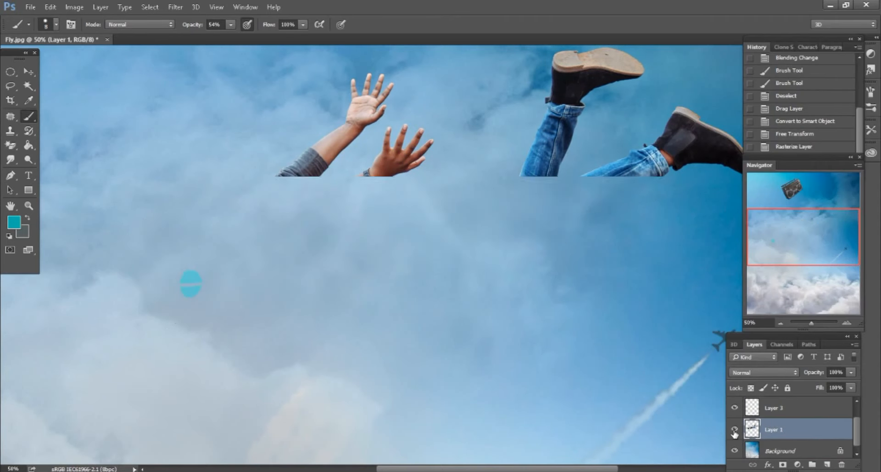
pyautogui.click(734, 430)
pyautogui.click(778, 407)
pyautogui.rightClick(780, 408)
pyautogui.click(592, 368)
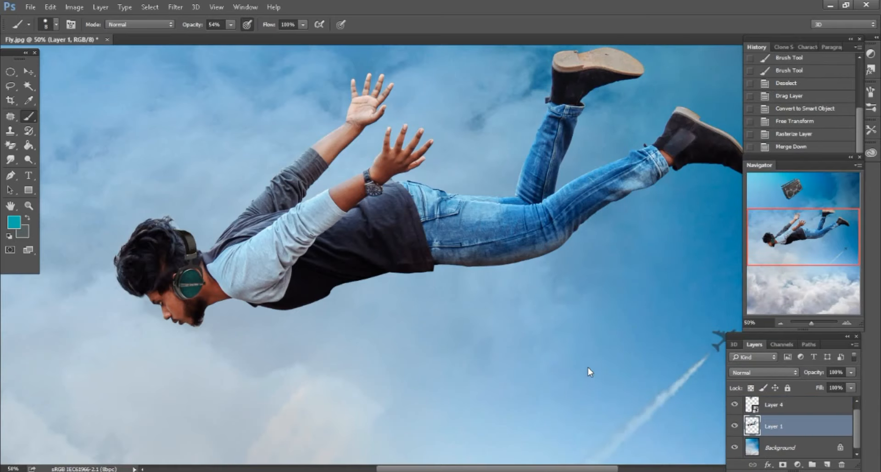
# Convert the merged Layer 1 to a smart object and place a duplicate of it directly beneath the original
pyautogui.rightClick(787, 427)
pyautogui.click(689, 137)
pyautogui.moveTo(825, 432); pyautogui.dragTo(827, 465)
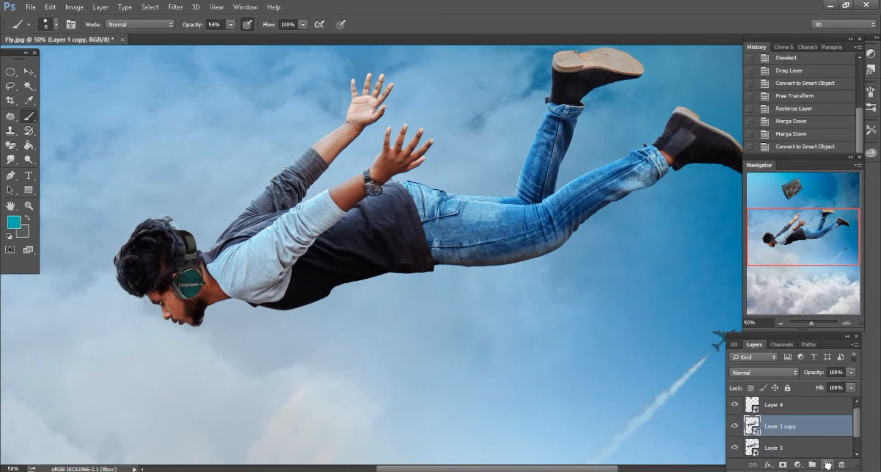
pyautogui.hotkey('ctrl', '-')
pyautogui.moveTo(800, 432); pyautogui.dragTo(789, 449)
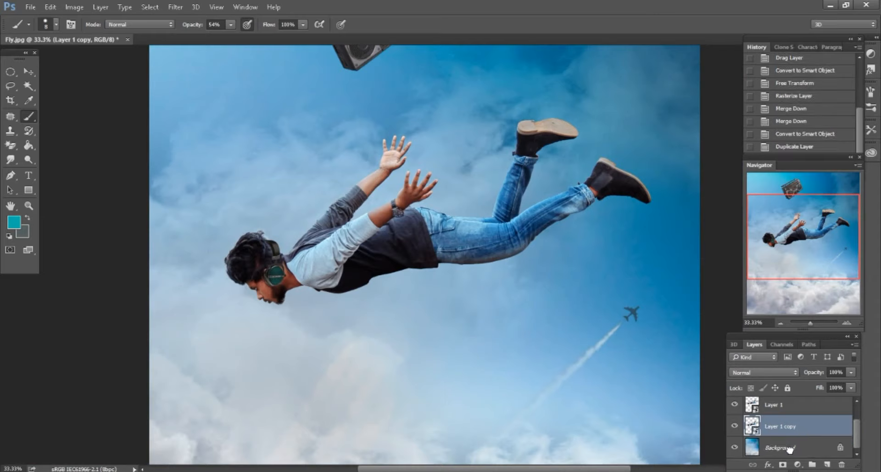
# Apply a Motion Blur to Layer 1 copy with an angle of 27° and a distance of 214 pixels
pyautogui.click(179, 9)
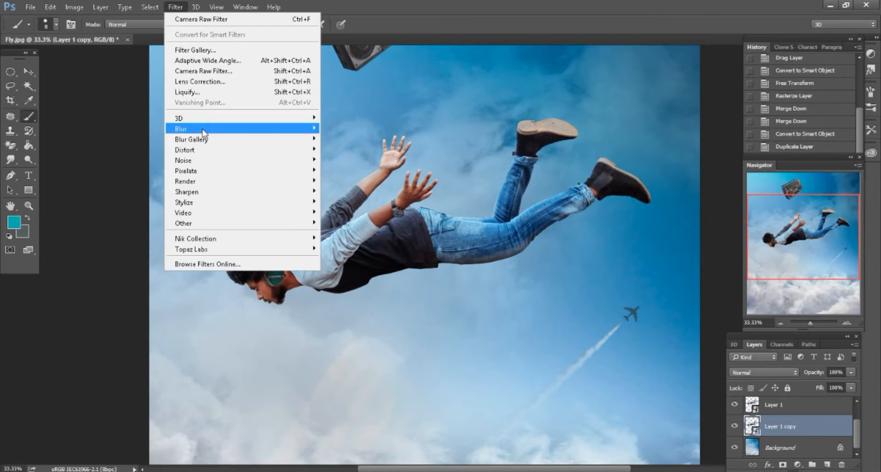
pyautogui.moveTo(203, 132)
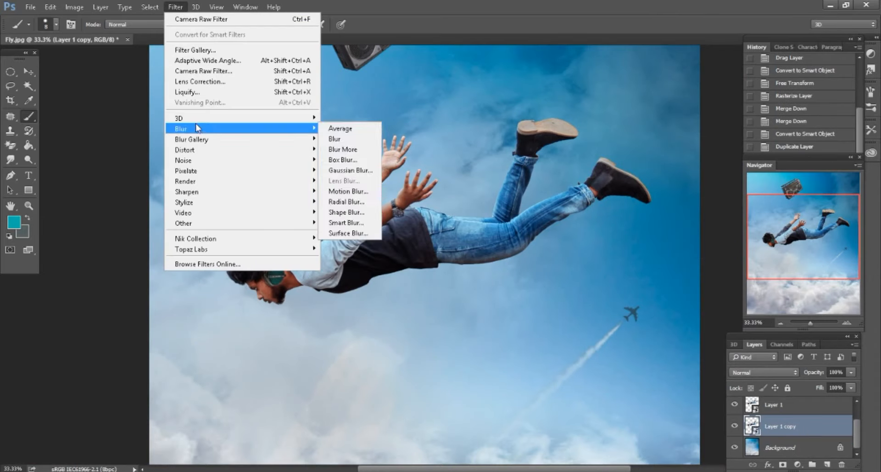
pyautogui.click(350, 189)
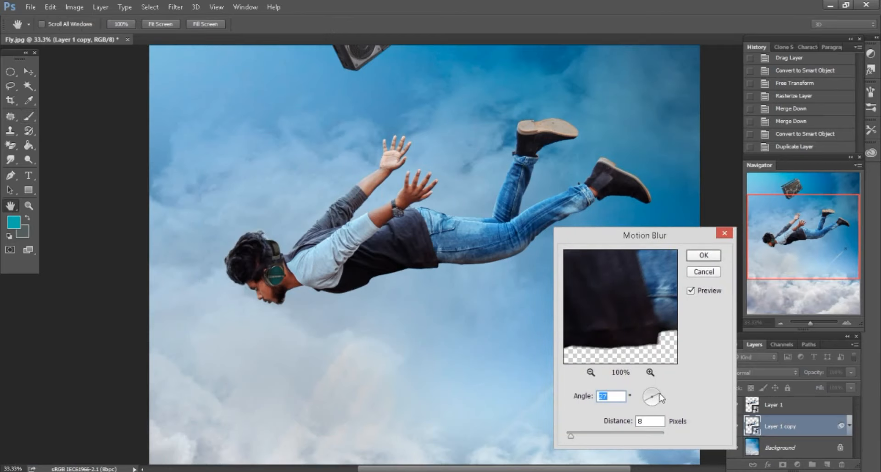
pyautogui.moveTo(665, 395); pyautogui.dragTo(665, 391)
pyautogui.moveTo(582, 434); pyautogui.dragTo(622, 439)
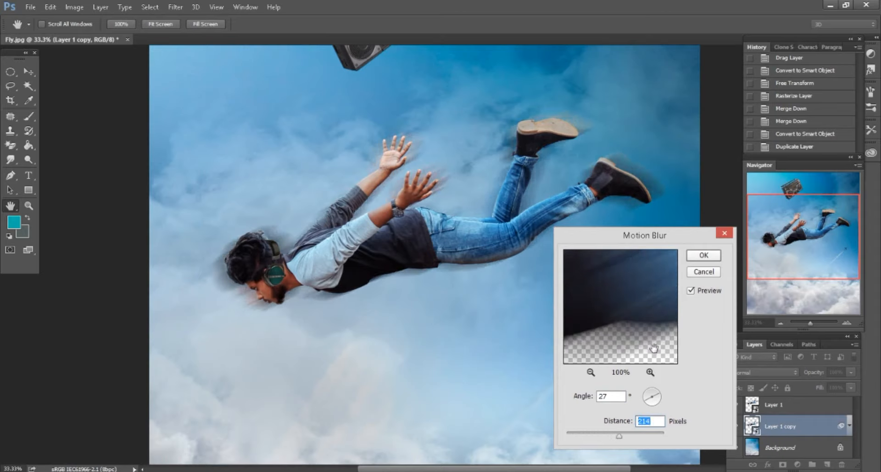
pyautogui.click(702, 256)
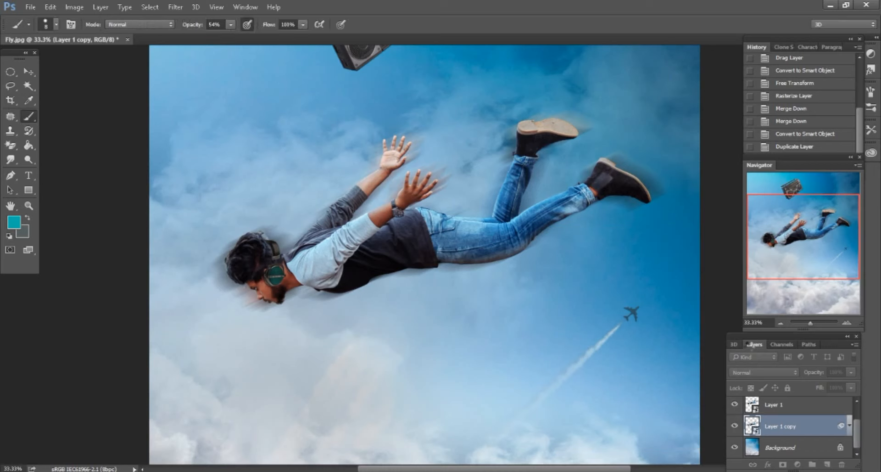
# Add a layer mask to Layer 1 copy and set a soft brush with 0% hardness and 43% opacity
pyautogui.click(783, 465)
pyautogui.hotkey('ctrl', '+')
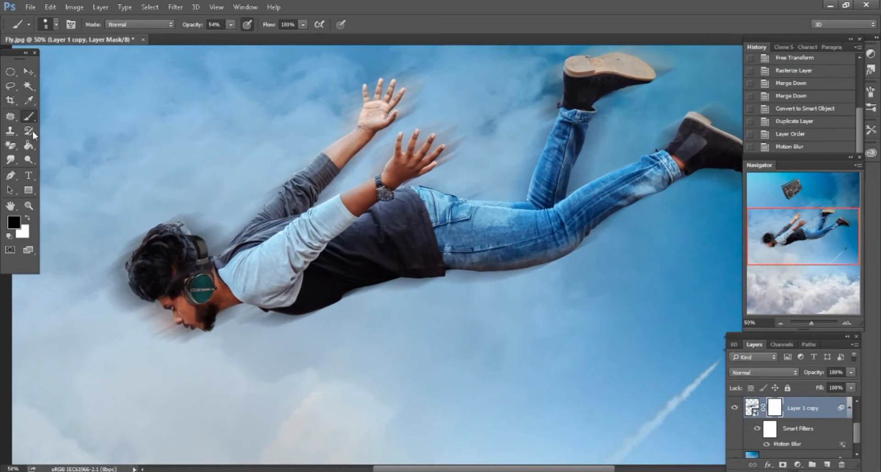
pyautogui.rightClick(215, 116)
pyautogui.click(272, 249)
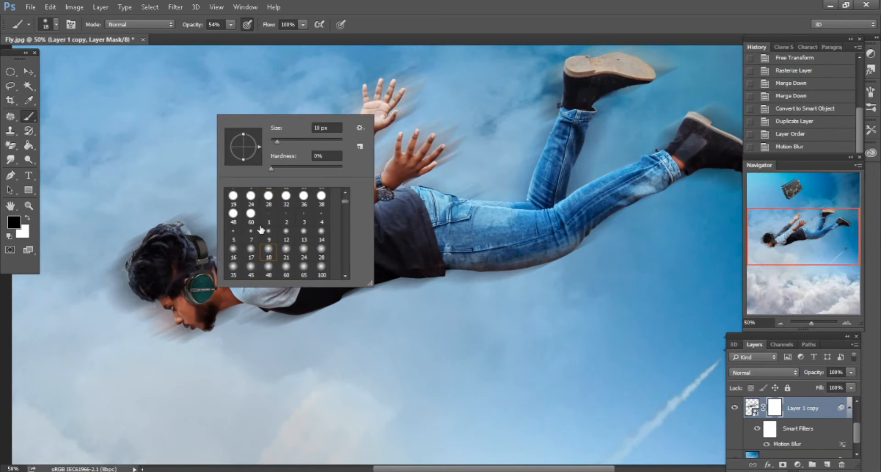
pyautogui.press('Return')
pyautogui.moveTo(195, 26); pyautogui.dragTo(190, 26)
pyautogui.press('Return')
# Enlarge the brush and paint black on the mask to soften the motion blur along the shirt's lower edge
pyautogui.hotkey('ctrl', '+')
pyautogui.press(']')
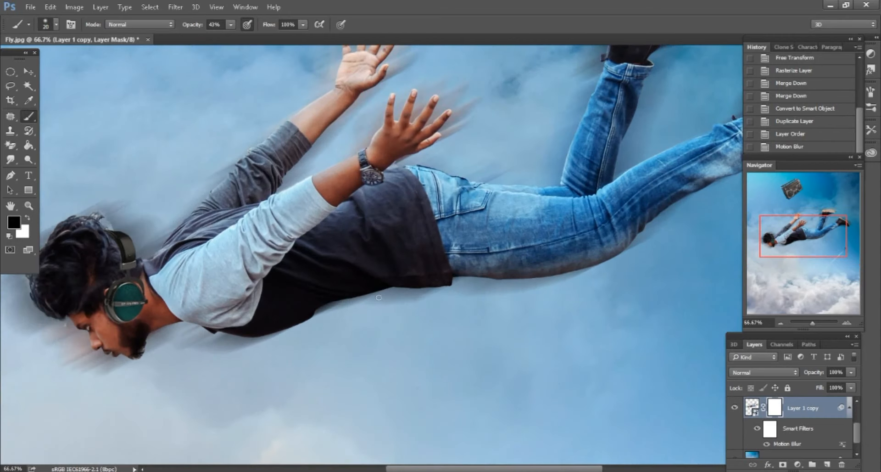
pyautogui.press(']')
pyautogui.moveTo(440, 281)
pyautogui.mouseDown()
pyautogui.moveTo(266, 320)
pyautogui.moveTo(380, 282)
pyautogui.mouseUp()
pyautogui.moveTo(380, 283)
pyautogui.mouseDown()
pyautogui.moveTo(258, 317)
pyautogui.moveTo(441, 280)
pyautogui.moveTo(479, 260)
pyautogui.mouseUp()
pyautogui.press('space')
pyautogui.moveTo(412, 285); pyautogui.dragTo(402, 294)
# Set the brush to 175 px and mask out the motion blur around the man's face and the front of his hair
pyautogui.press('[')
pyautogui.press('[')
pyautogui.press('[')
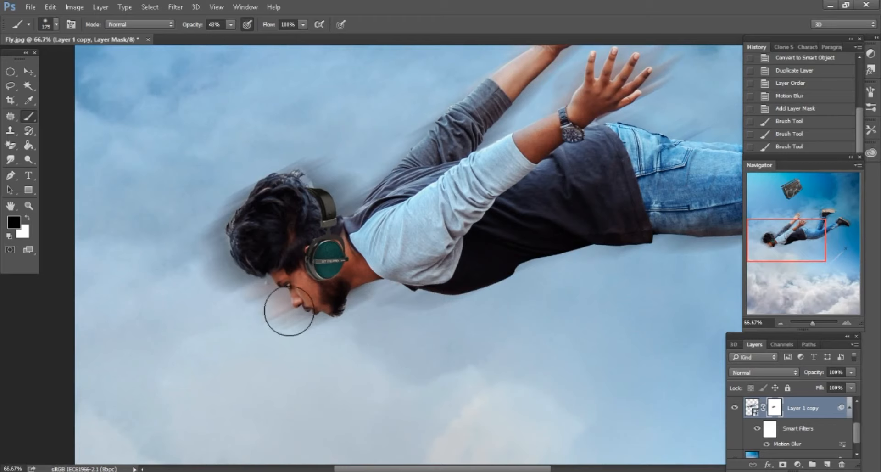
pyautogui.moveTo(288, 309); pyautogui.dragTo(301, 345)
pyautogui.moveTo(302, 348)
pyautogui.mouseDown()
pyautogui.moveTo(296, 325)
pyautogui.moveTo(305, 330)
pyautogui.moveTo(269, 270)
pyautogui.moveTo(224, 243)
pyautogui.moveTo(217, 222)
pyautogui.mouseUp()
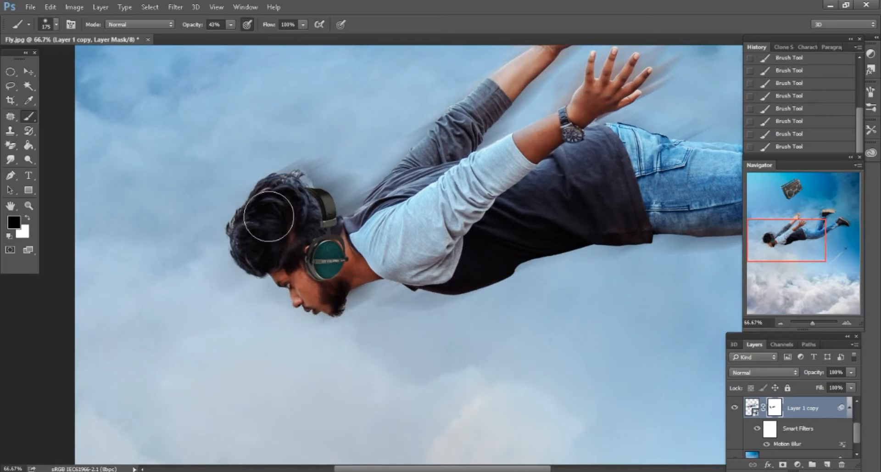
pyautogui.hotkey('ctrl', '-')
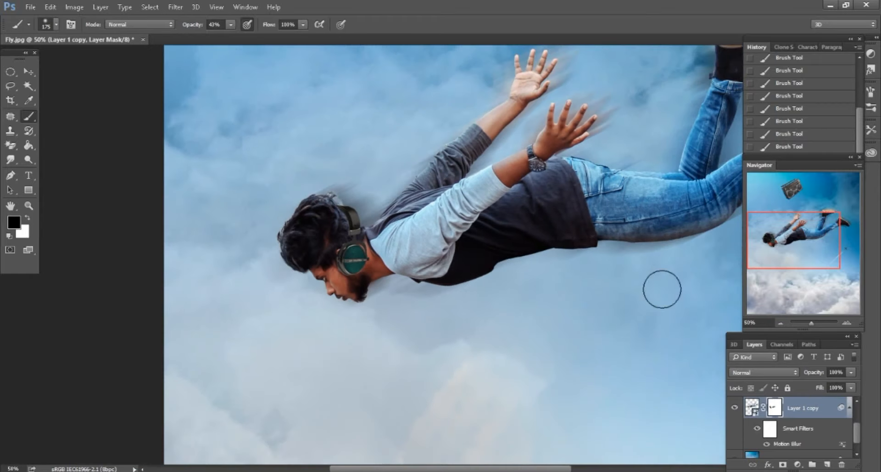
pyautogui.moveTo(781, 240); pyautogui.dragTo(806, 235)
pyautogui.hotkey('ctrl', '+')
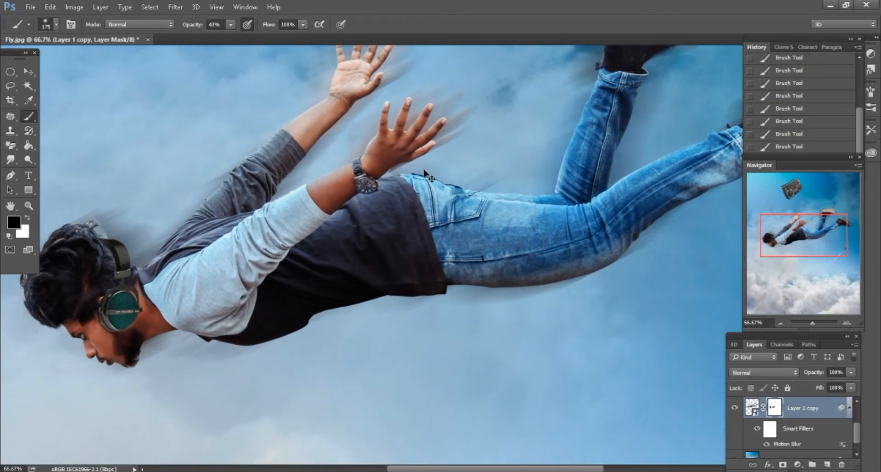
# Reduce the brush to 70 px and mask out the motion blur along the man's raised arms
pyautogui.moveTo(422, 168); pyautogui.dragTo(479, 233)
pyautogui.press('[')
pyautogui.press('[')
pyautogui.press('[')
pyautogui.press('[')
pyautogui.press('[')
pyautogui.press('[')
pyautogui.press('[')
pyautogui.press('[')
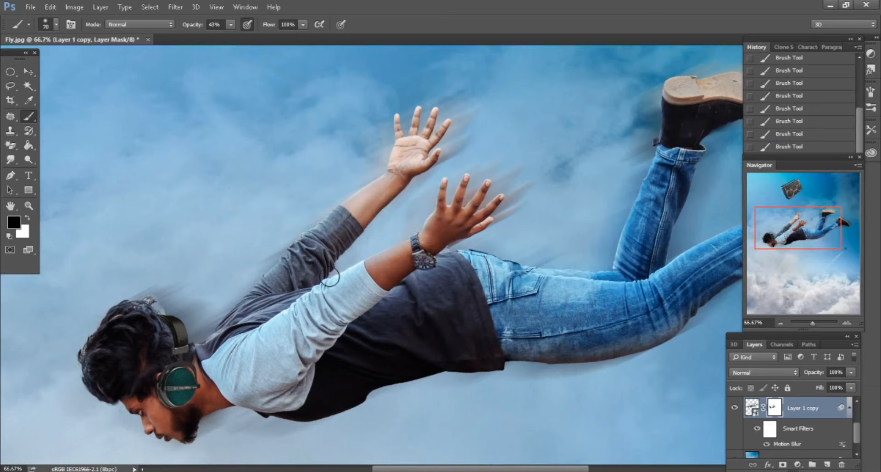
pyautogui.moveTo(524, 247); pyautogui.dragTo(472, 282)
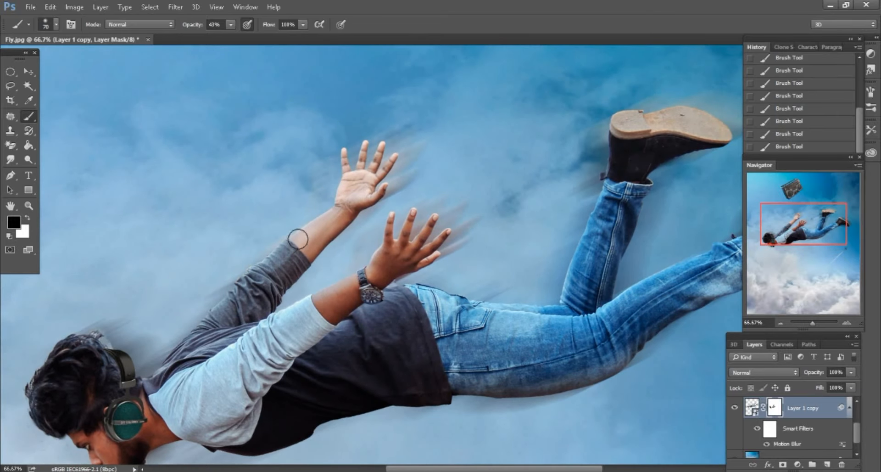
# Raise the brush opacity to 73% and mask out the motion blur beneath the jeans and boots, enlarging the brush from 100 to 200 px
pyautogui.moveTo(450, 264)
pyautogui.mouseDown()
pyautogui.moveTo(397, 240)
pyautogui.moveTo(245, 291)
pyautogui.mouseUp()
pyautogui.press(']')
pyautogui.press(']')
pyautogui.press(']')
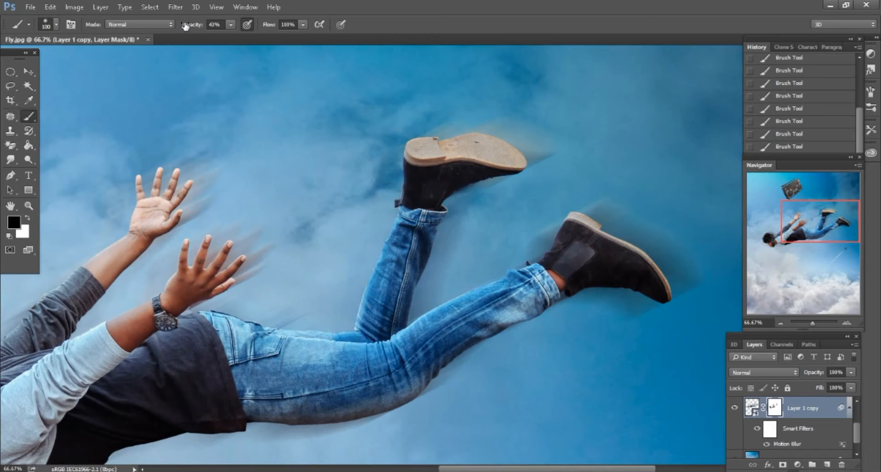
pyautogui.press('7')
pyautogui.press('3')
pyautogui.moveTo(276, 423); pyautogui.dragTo(361, 416)
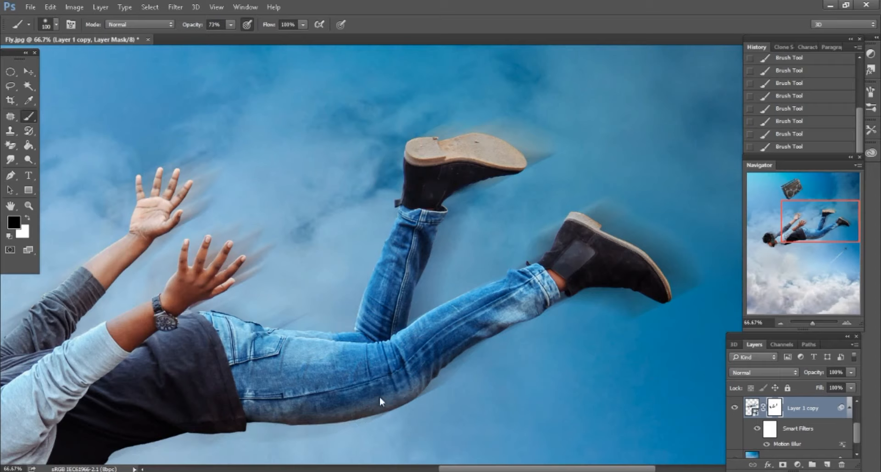
pyautogui.press(']')
pyautogui.press(']')
pyautogui.press(']')
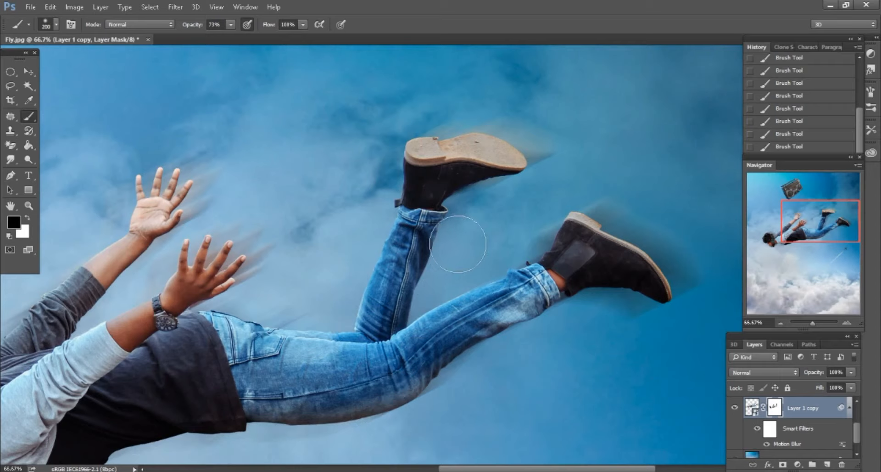
pyautogui.press(']')
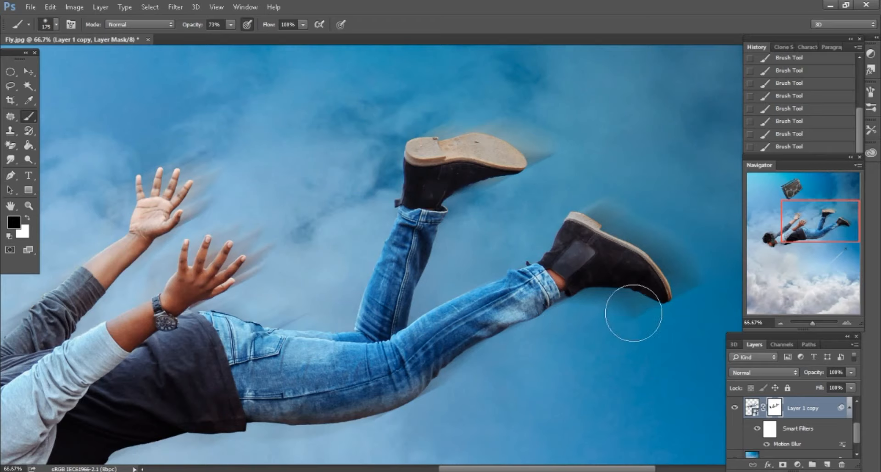
# Examine the masked motion blur on the man within the whole composition
pyautogui.hotkey('ctrl', '-')
pyautogui.hotkey('ctrl', '-')
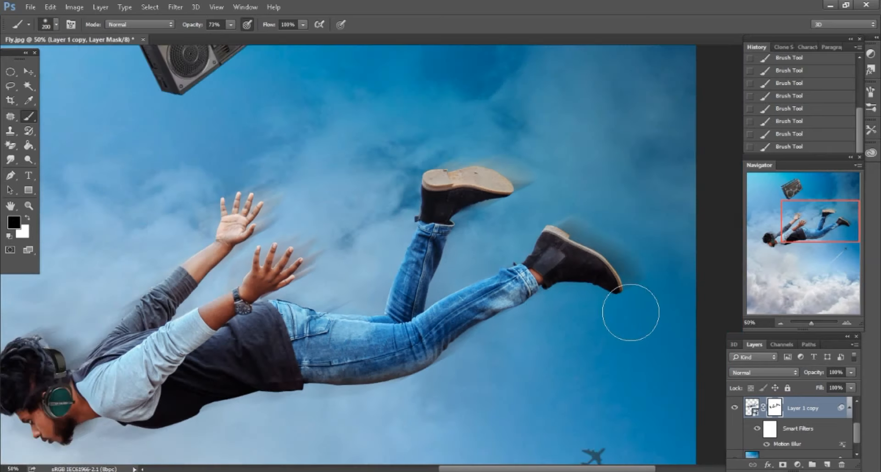
pyautogui.hotkey('ctrl', '-')
pyautogui.hotkey('ctrl', '-')
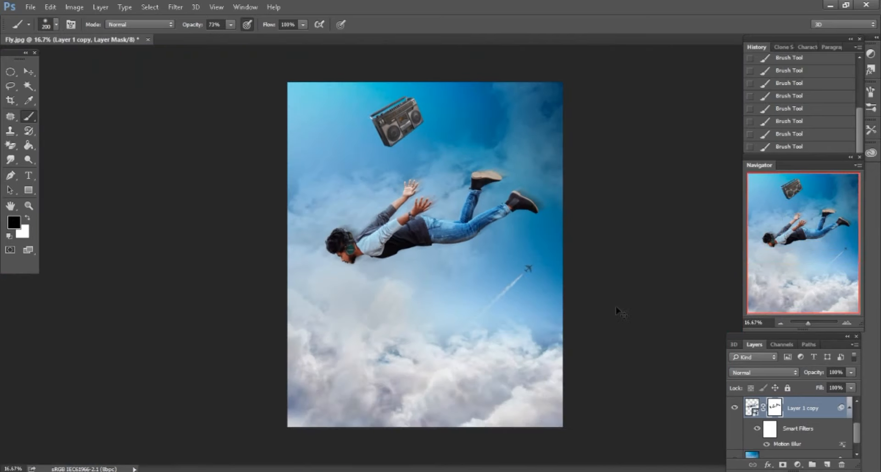
pyautogui.hotkey('ctrl', '-')
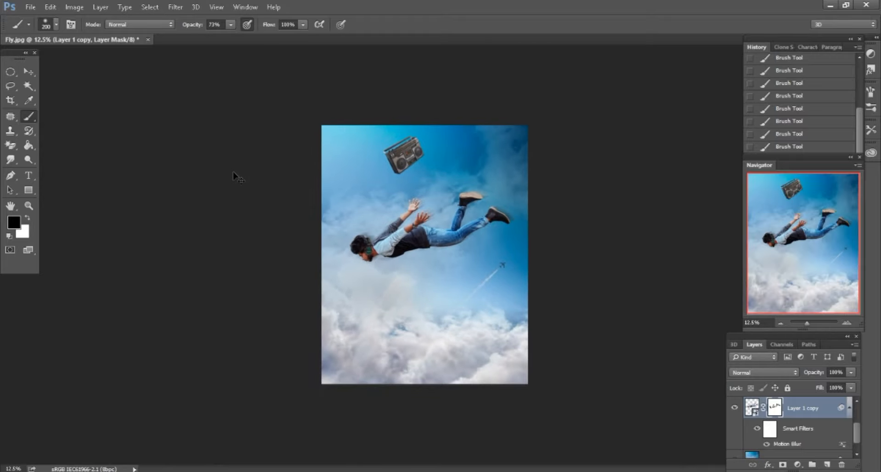
pyautogui.hotkey('ctrl', '+')
pyautogui.moveTo(831, 272); pyautogui.dragTo(831, 249)
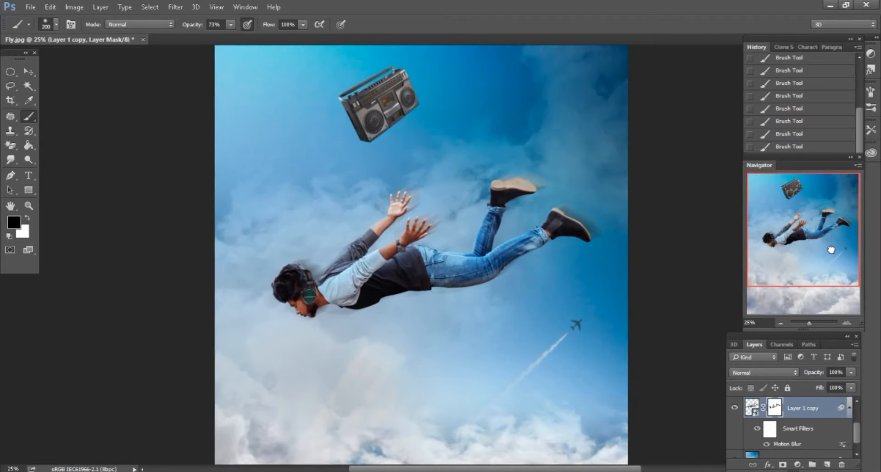
pyautogui.click(29, 72)
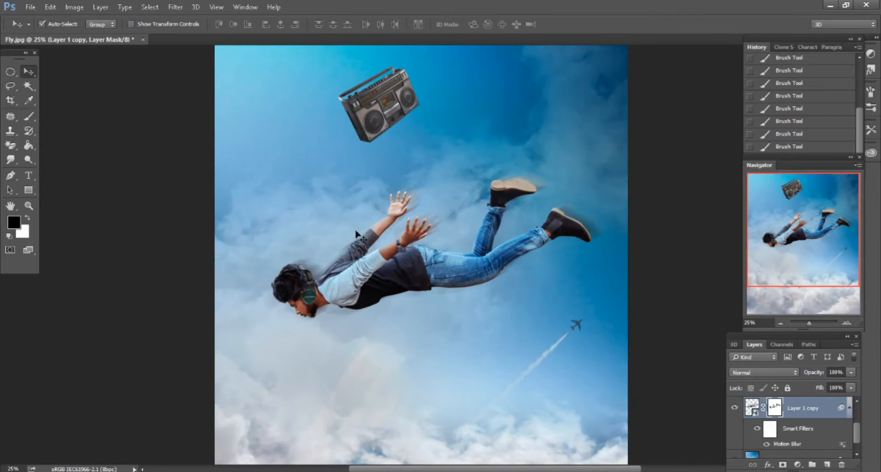
pyautogui.hotkey('ctrl', '+')
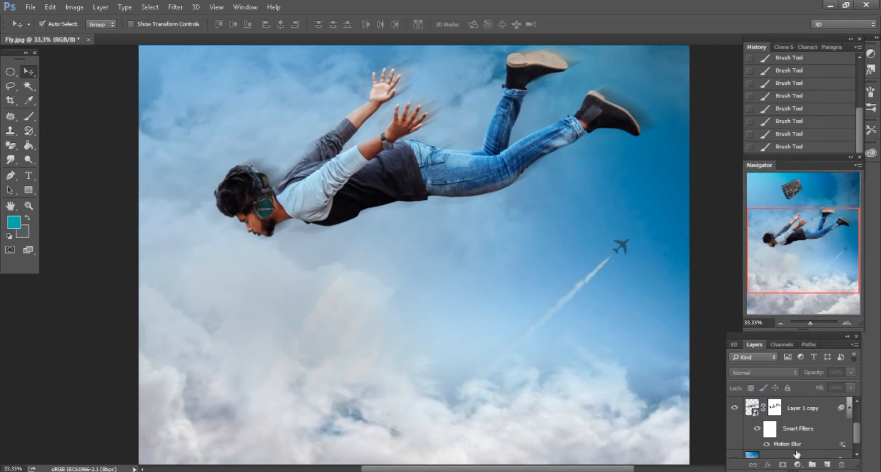
# Select Layer 1 and sample the light blue sky near the man's head as the foreground color
pyautogui.click(797, 455)
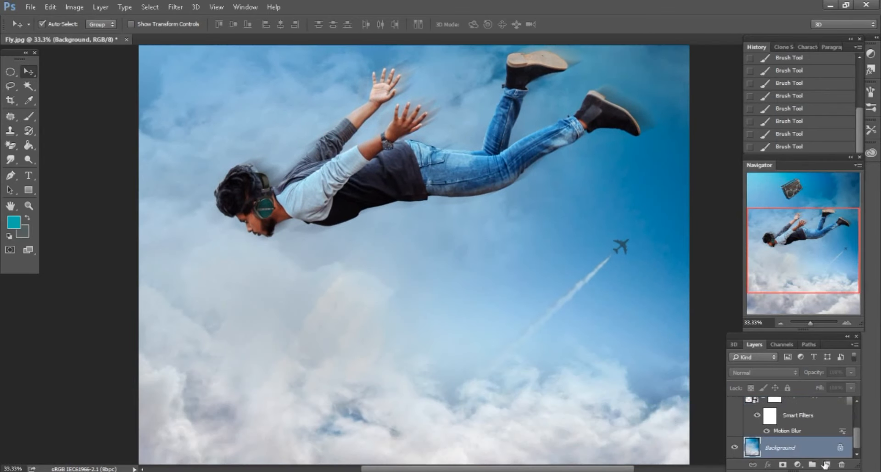
pyautogui.hotkey('ctrl', '-')
pyautogui.moveTo(857, 434); pyautogui.dragTo(858, 420)
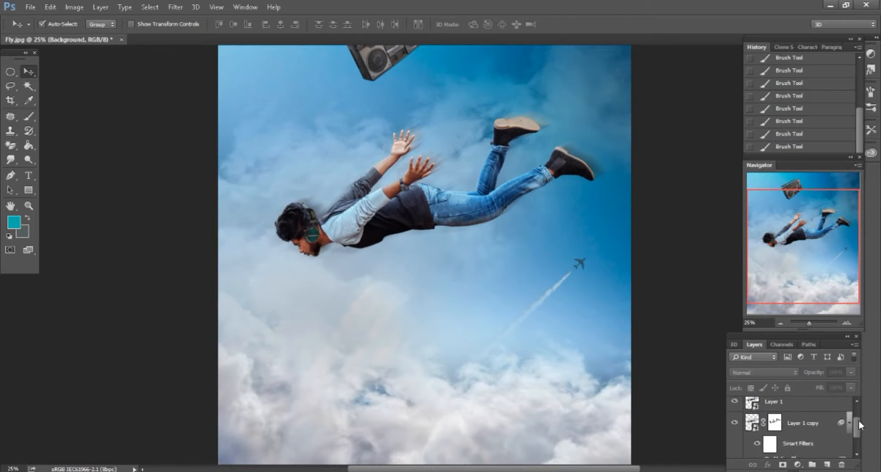
pyautogui.click(751, 437)
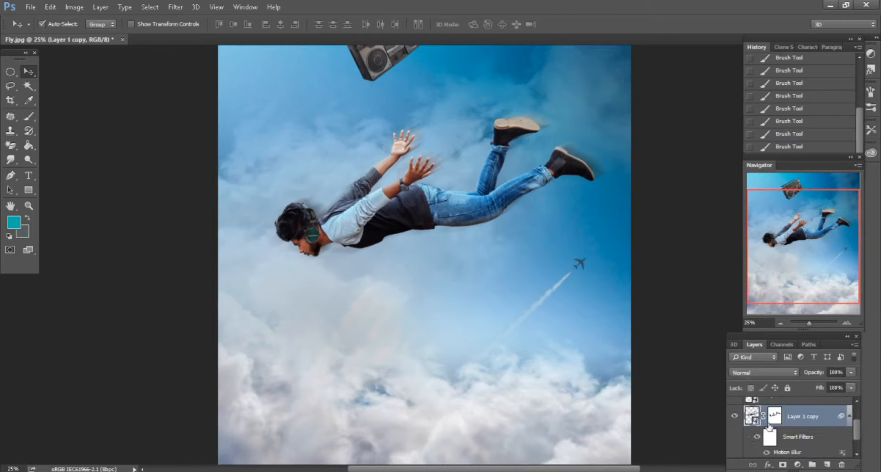
pyautogui.click(802, 402)
pyautogui.click(735, 407)
pyautogui.click(735, 407)
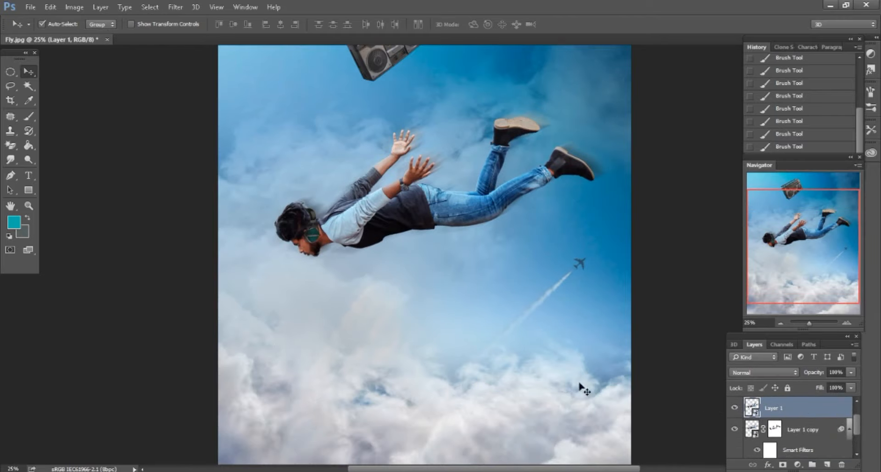
pyautogui.click(14, 222)
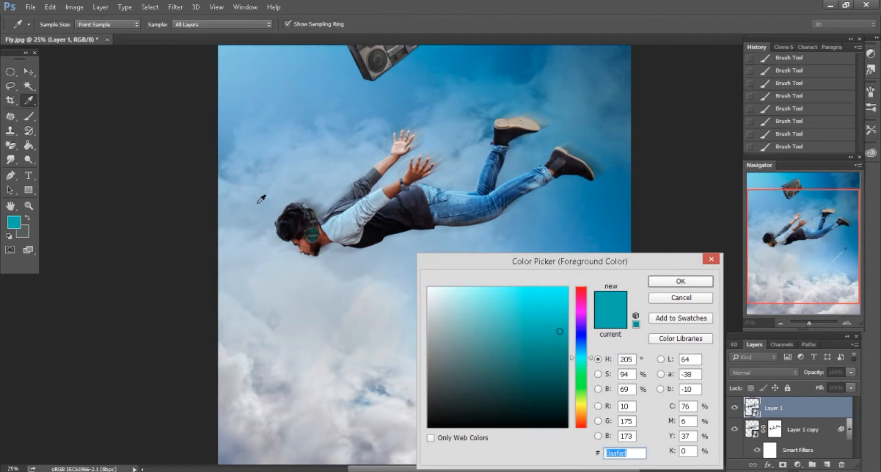
pyautogui.click(261, 199)
pyautogui.click(665, 281)
pyautogui.press('v')
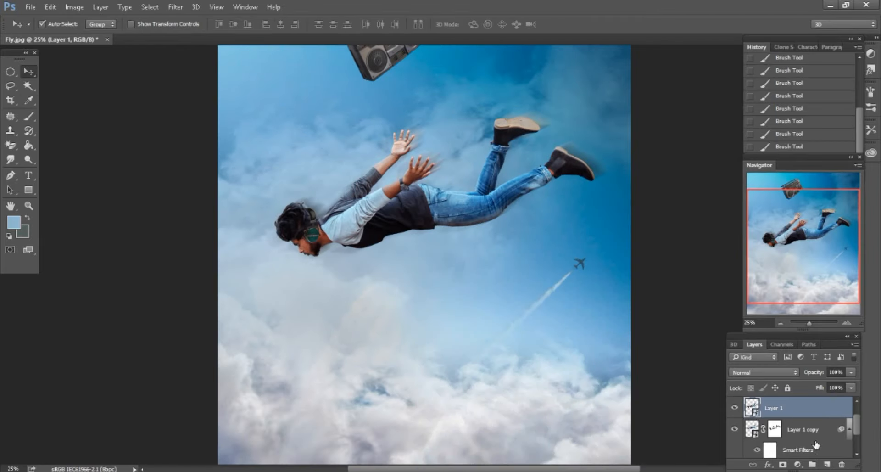
# Add a new layer above Layer 1 in Color blend mode and load the man's outline from Layer 1 as a selection
pyautogui.click(826, 466)
pyautogui.click(762, 372)
pyautogui.click(757, 364)
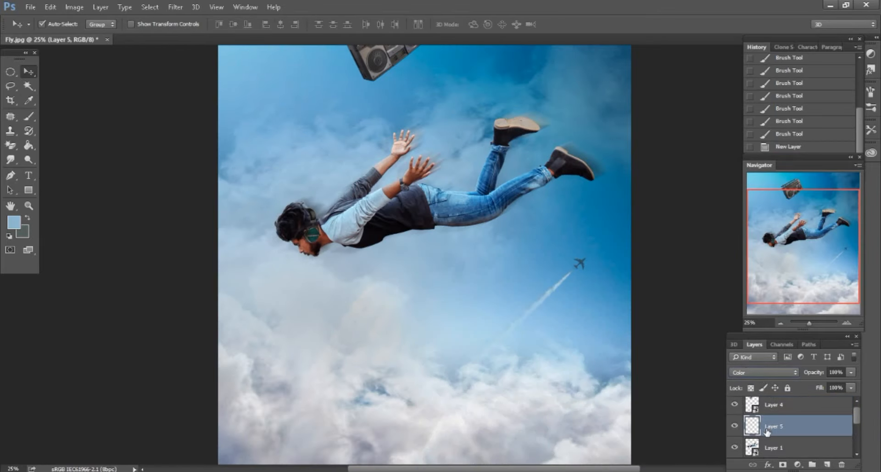
pyautogui.keyDown('ctrl'); pyautogui.click(755, 445); pyautogui.keyUp('ctrl')
# Tint the selected man with the sampled blue using a 1000 px brush at 52% opacity
pyautogui.click(29, 118)
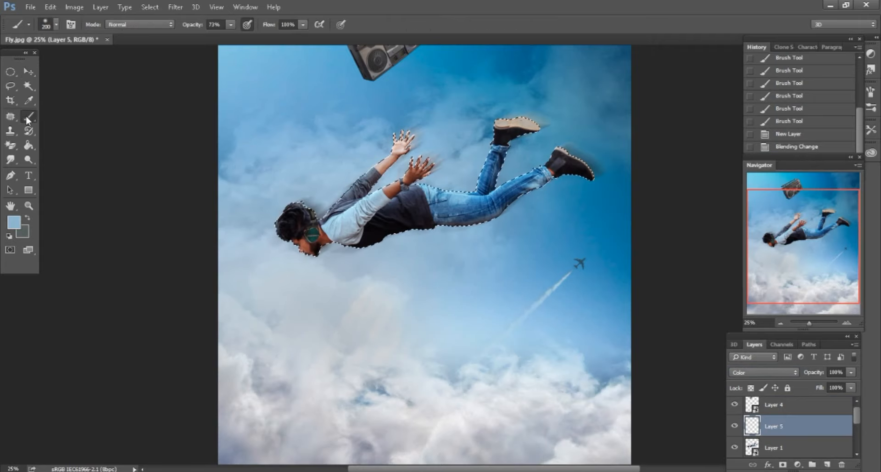
pyautogui.moveTo(194, 26); pyautogui.dragTo(184, 25)
pyautogui.press(']')
pyautogui.press(']')
pyautogui.press(']')
pyautogui.press(']')
pyautogui.press(']')
pyautogui.press(']')
pyautogui.press(']')
pyautogui.press(']')
pyautogui.press(']')
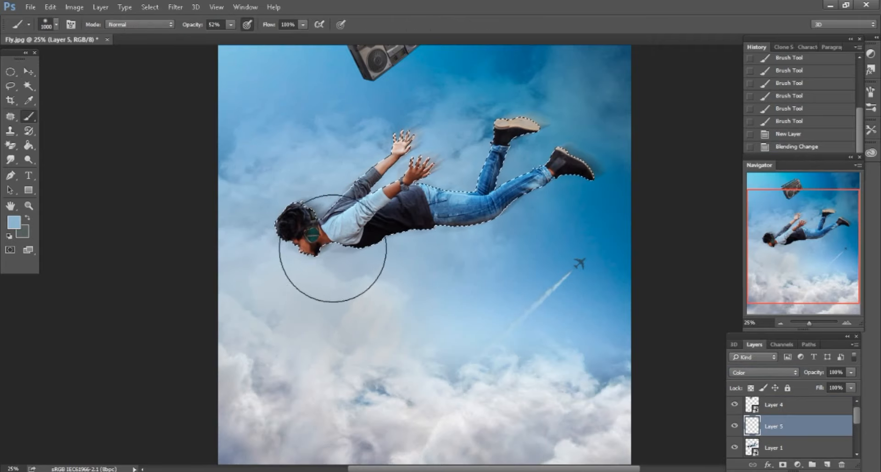
pyautogui.moveTo(324, 239)
pyautogui.mouseDown()
pyautogui.moveTo(313, 241)
pyautogui.moveTo(426, 151)
pyautogui.mouseUp()
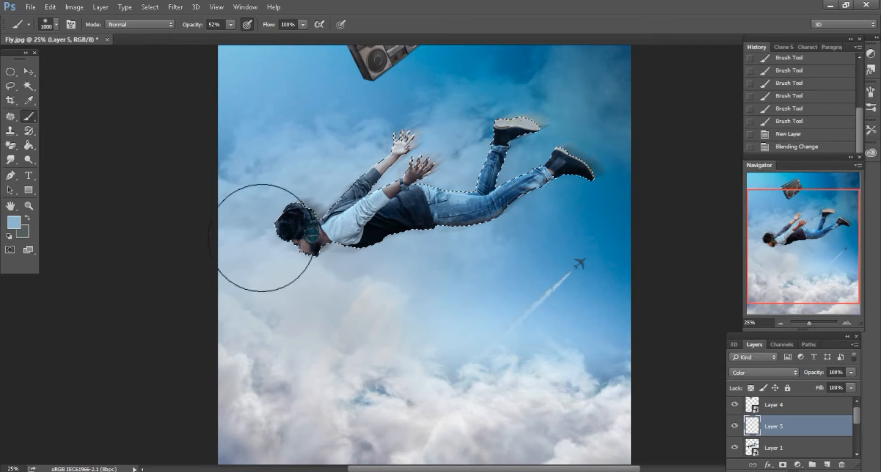
# Deselect the man and lower the fill of his color tint layer to 51%
pyautogui.click(14, 87)
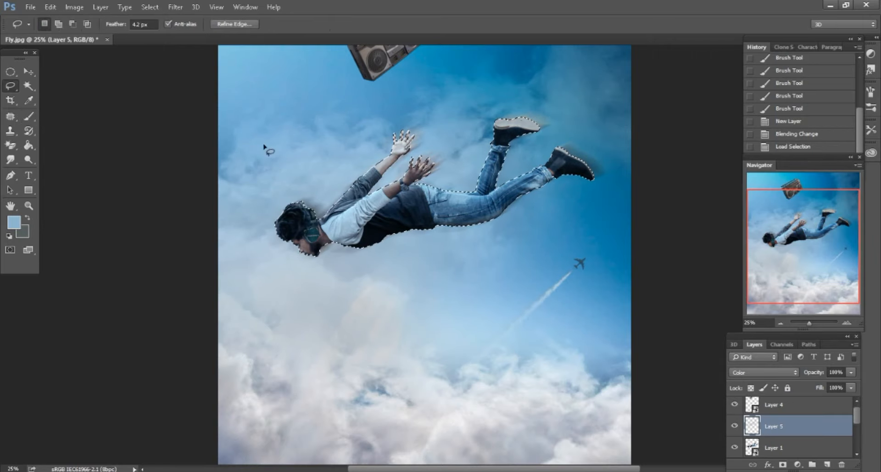
pyautogui.hotkey('ctrl', 'd')
pyautogui.moveTo(819, 389); pyautogui.dragTo(792, 387)
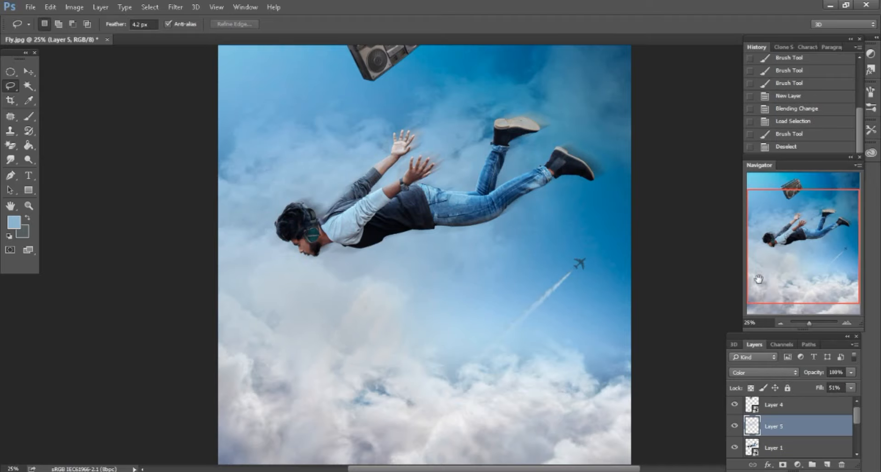
# Add a new Color-mode layer above Layer 4 and load the boombox outline from Layer 4 as a selection
pyautogui.moveTo(765, 250); pyautogui.dragTo(771, 197)
pyautogui.hotkey('ctrl', '+')
pyautogui.moveTo(496, 229); pyautogui.dragTo(526, 314)
pyautogui.click(780, 406)
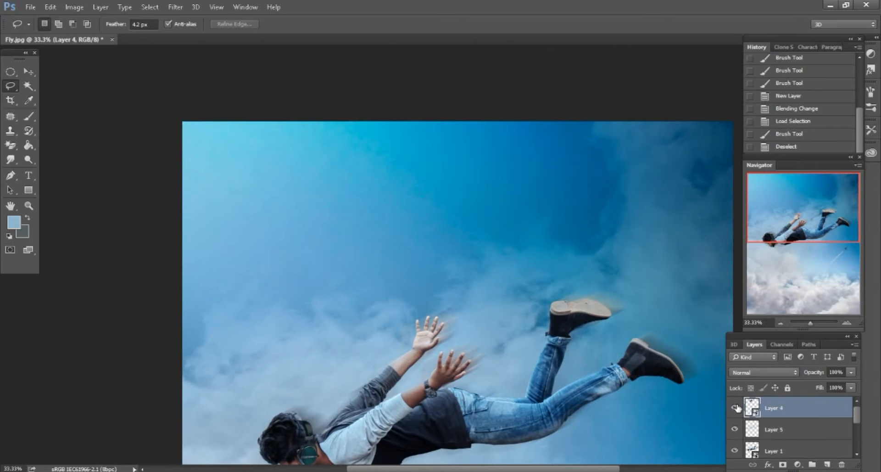
pyautogui.click(827, 464)
pyautogui.keyDown('ctrl'); pyautogui.click(752, 429); pyautogui.keyUp('ctrl')
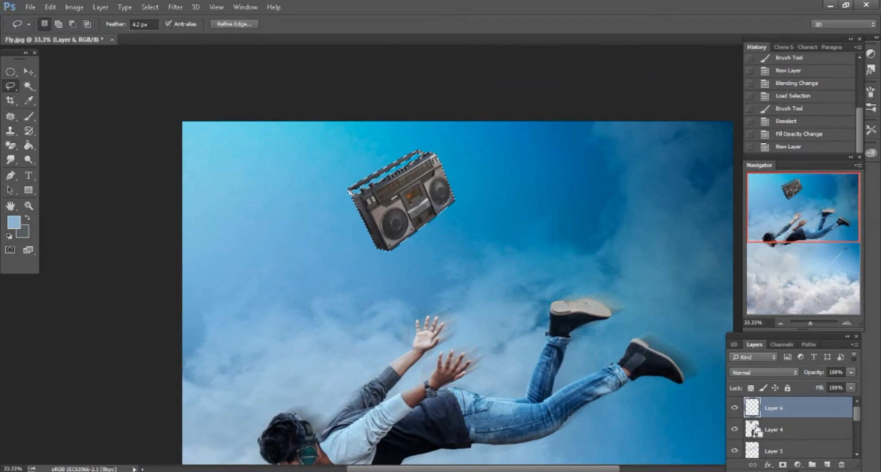
pyautogui.click(754, 371)
pyautogui.click(740, 357)
# Brush the sampled blue over the selected boombox, deselect it, and lower the tint layer's fill to 73%
pyautogui.click(30, 114)
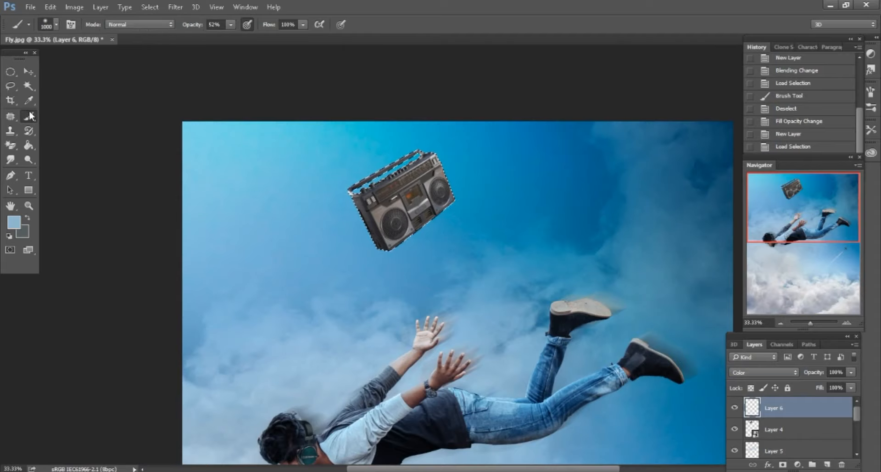
pyautogui.click(345, 266)
pyautogui.hotkey('ctrl', 'd')
pyautogui.press('l')
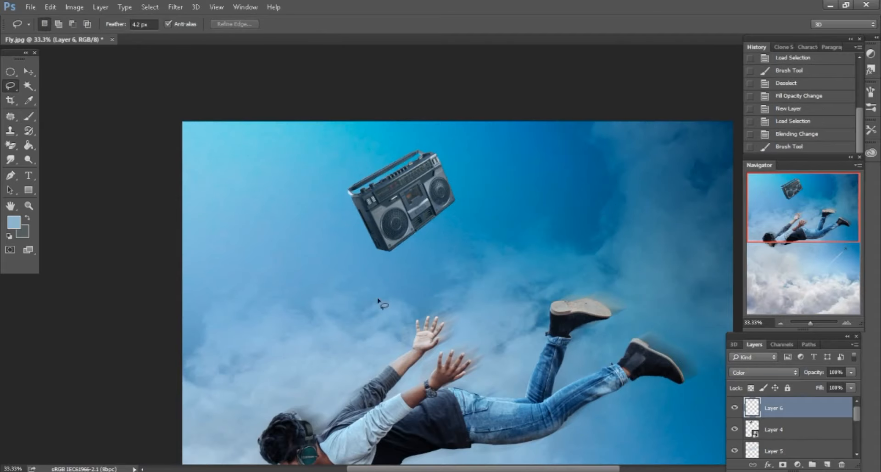
pyautogui.moveTo(824, 389); pyautogui.dragTo(804, 387)
# Select the boombox's Layer 4 and rasterize its smart object
pyautogui.moveTo(793, 204); pyautogui.dragTo(799, 251)
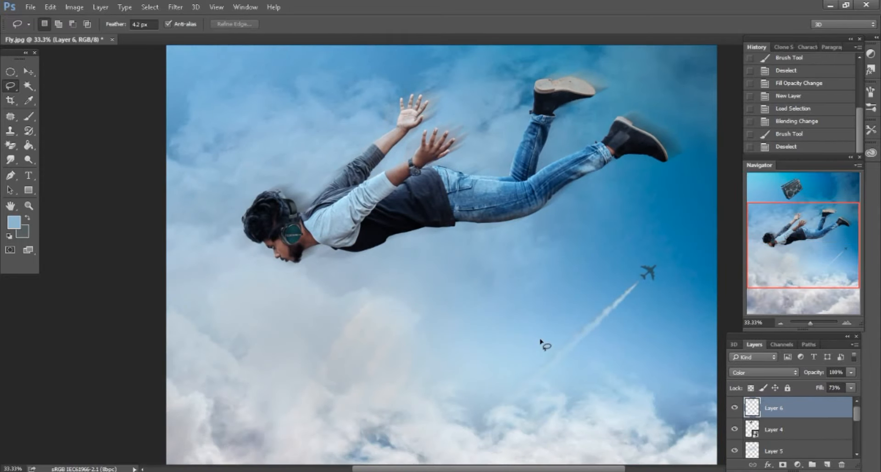
pyautogui.scroll(3, 539, 334)
pyautogui.moveTo(789, 248); pyautogui.dragTo(782, 219)
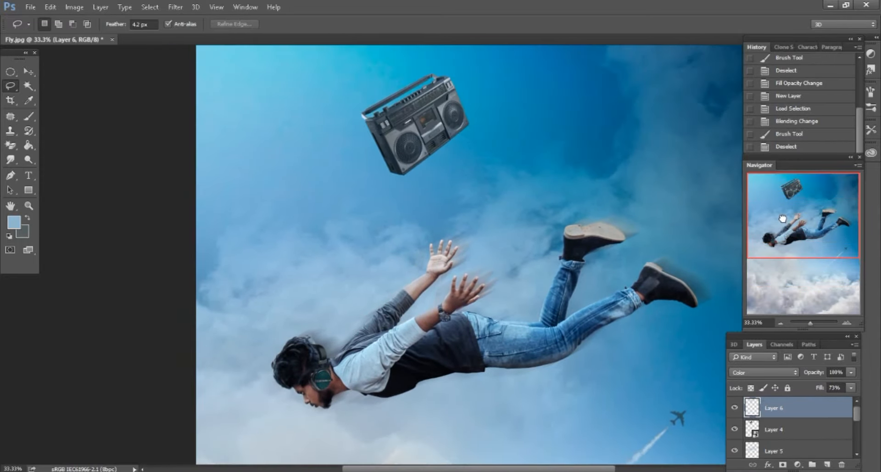
pyautogui.click(762, 427)
pyautogui.press('b')
pyautogui.click(521, 241)
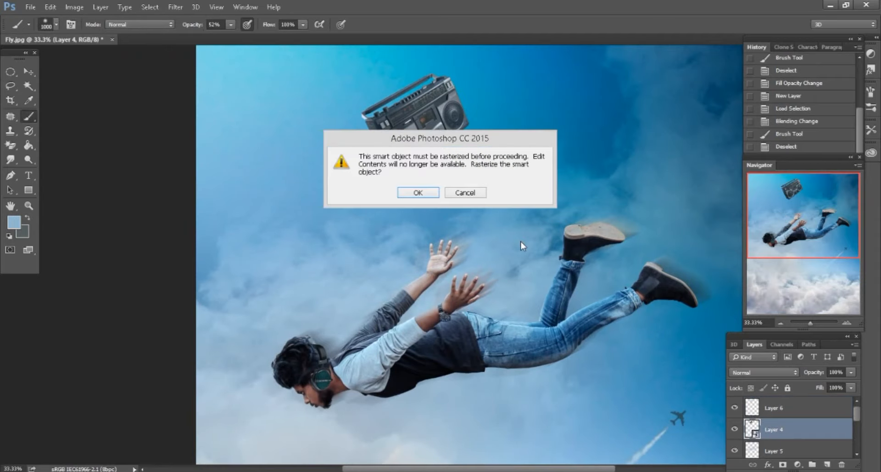
pyautogui.click(431, 196)
# Merge the boombox tint layer down into Layer 4 and convert the merged layer to a smart object
pyautogui.click(795, 406)
pyautogui.rightClick(795, 406)
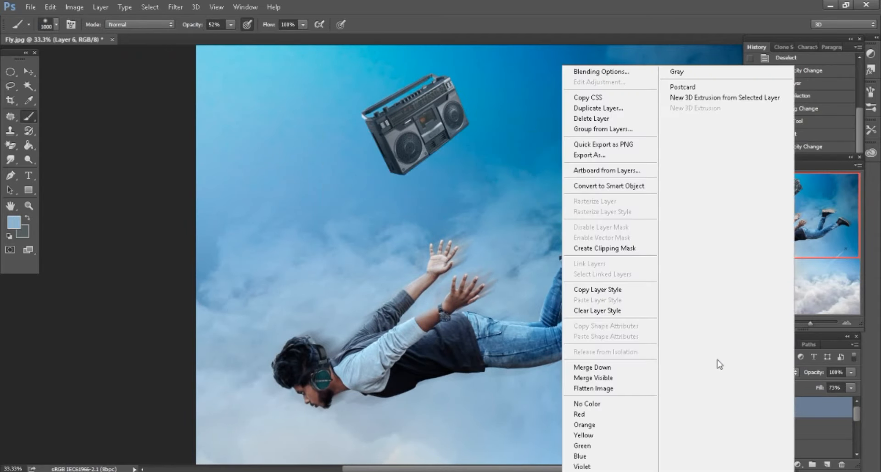
pyautogui.click(610, 368)
pyautogui.rightClick(812, 405)
pyautogui.click(645, 186)
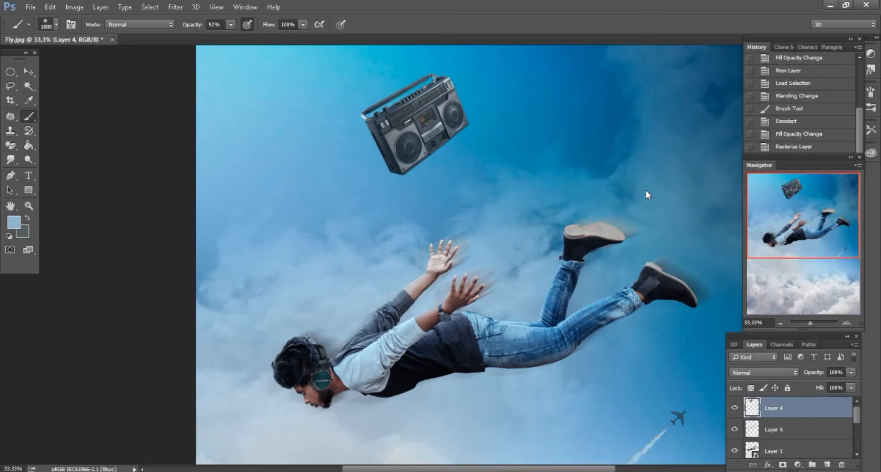
# Duplicate the boombox's Layer 4 and apply a Motion Blur to the copy with a 47° angle and 131-pixel distance
pyautogui.moveTo(821, 412); pyautogui.dragTo(827, 465)
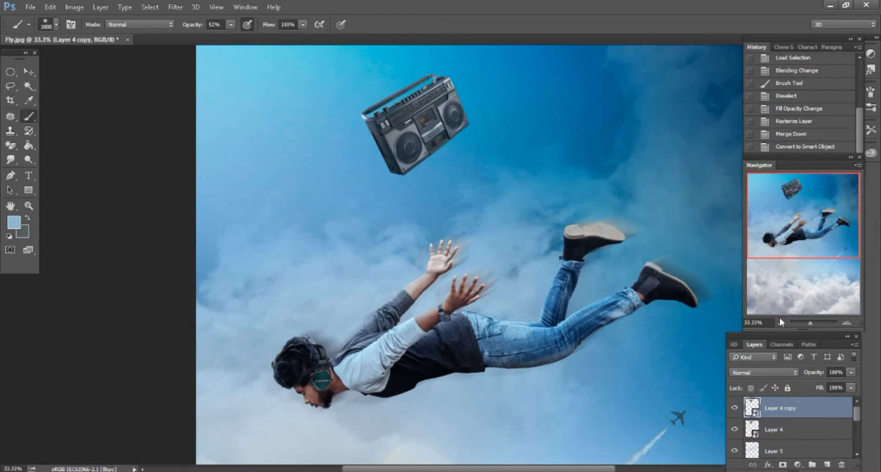
pyautogui.hotkey('ctrl', '+')
pyautogui.click(790, 196)
pyautogui.click(169, 7)
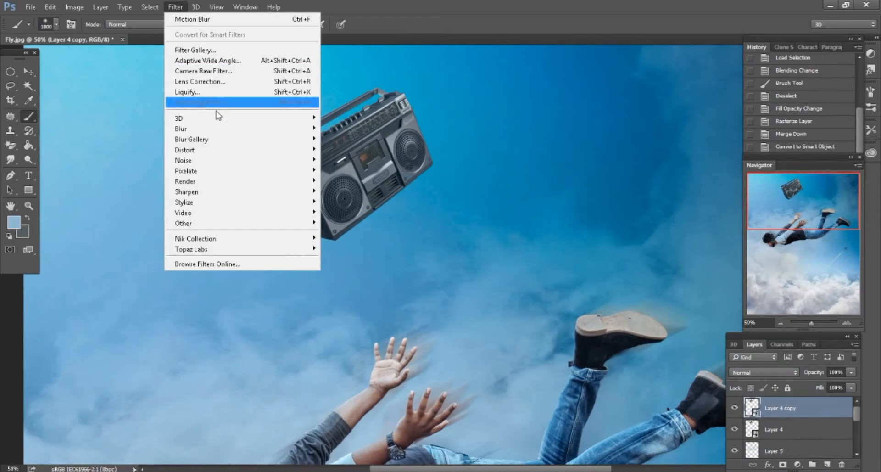
pyautogui.moveTo(214, 131)
pyautogui.click(342, 191)
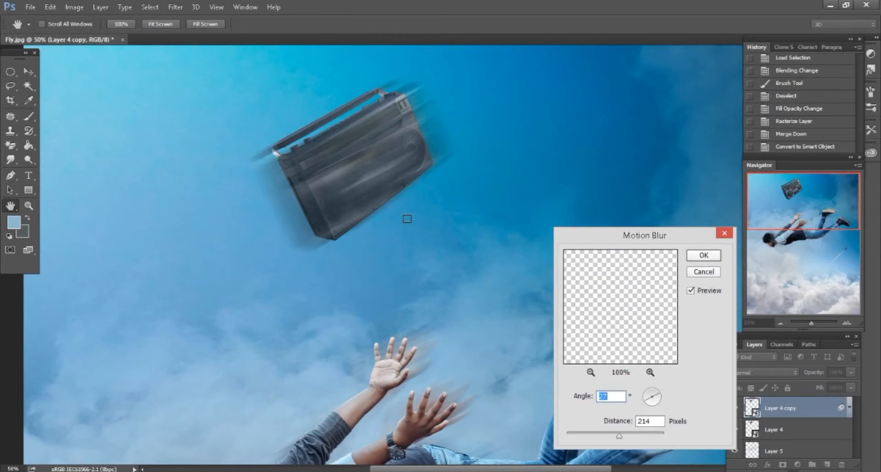
pyautogui.moveTo(657, 391); pyautogui.dragTo(659, 390)
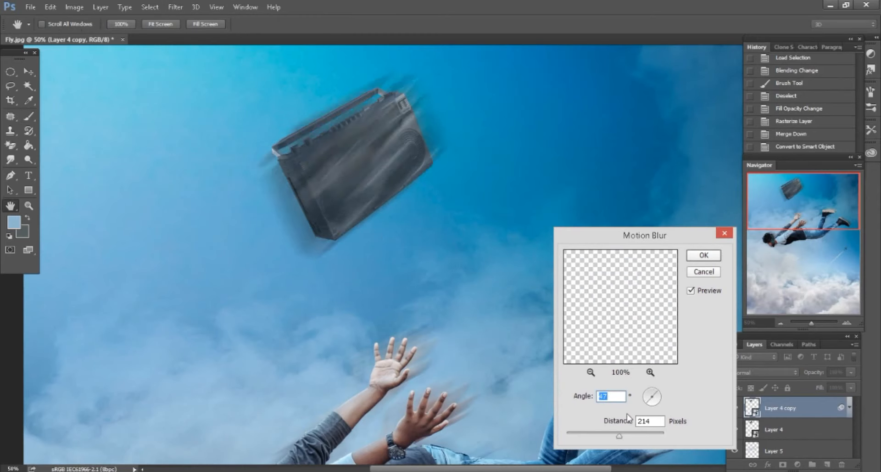
pyautogui.moveTo(580, 435); pyautogui.dragTo(610, 435)
pyautogui.click(703, 257)
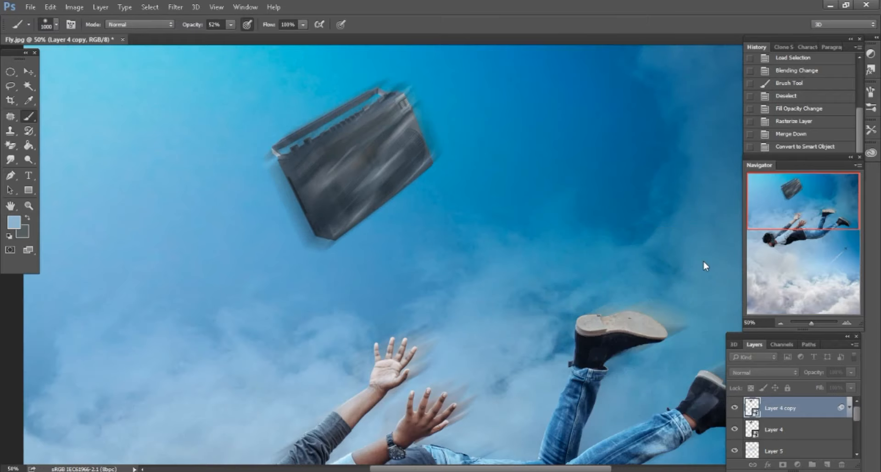
# Place the blurred Layer 4 copy beneath the sharp Layer 4 and add a layer mask to the copy
pyautogui.click(794, 454)
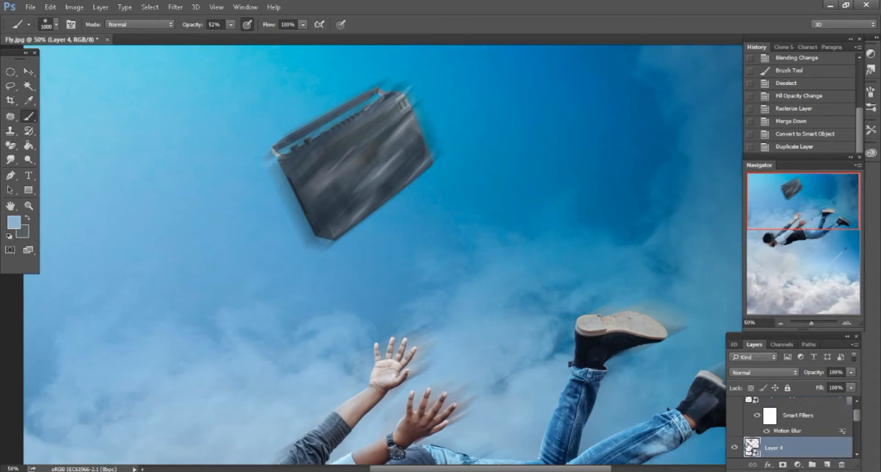
pyautogui.moveTo(782, 445); pyautogui.dragTo(784, 403)
pyautogui.click(781, 426)
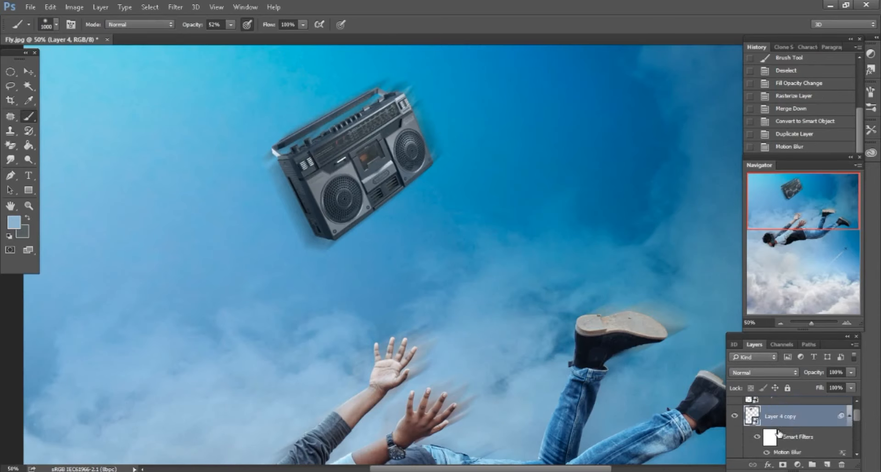
pyautogui.click(735, 416)
pyautogui.click(783, 463)
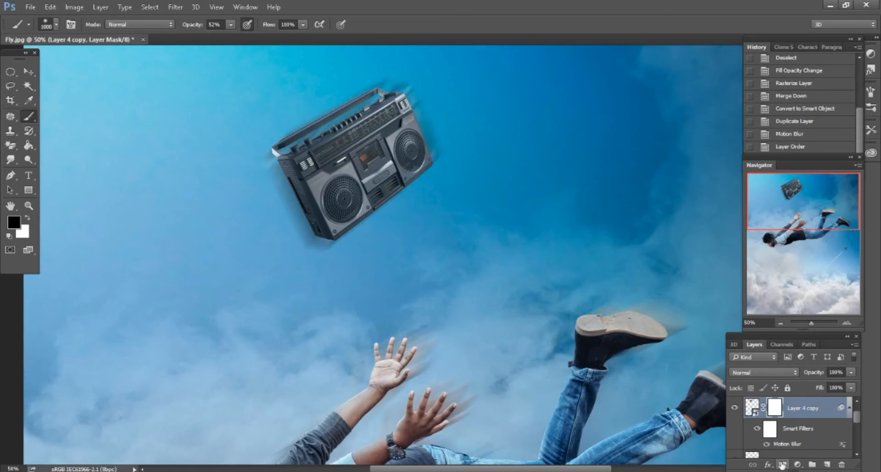
# Paint black on the copy's mask with a 200-pixel brush to hide the blur along the boombox's left and lower edges
pyautogui.hotkey('ctrl', '+')
pyautogui.press('[')
pyautogui.press('[')
pyautogui.press('[')
pyautogui.press('[')
pyautogui.press('[')
pyautogui.press('[')
pyautogui.press('[')
pyautogui.press('[')
pyautogui.press('[')
pyautogui.press('[')
pyautogui.press('[')
pyautogui.press('[')
pyautogui.press(']')
pyautogui.press(']')
pyautogui.press(']')
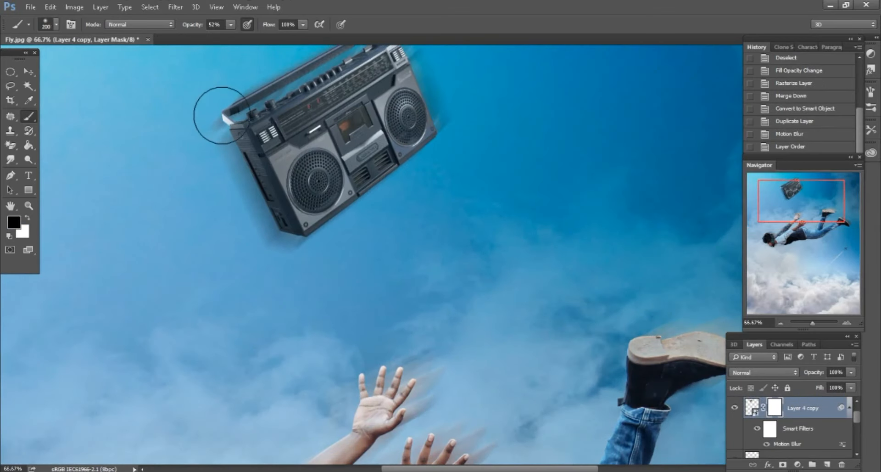
pyautogui.moveTo(290, 82)
pyautogui.mouseDown()
pyautogui.moveTo(225, 156)
pyautogui.moveTo(226, 140)
pyautogui.moveTo(284, 244)
pyautogui.moveTo(266, 147)
pyautogui.moveTo(306, 253)
pyautogui.moveTo(332, 235)
pyautogui.mouseUp()
pyautogui.moveTo(334, 233); pyautogui.dragTo(356, 209)
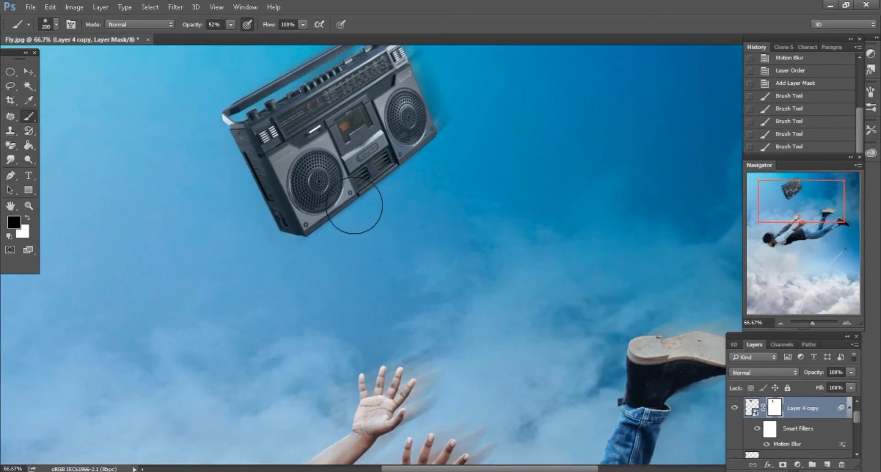
pyautogui.moveTo(352, 161); pyautogui.dragTo(377, 255)
pyautogui.click(363, 153)
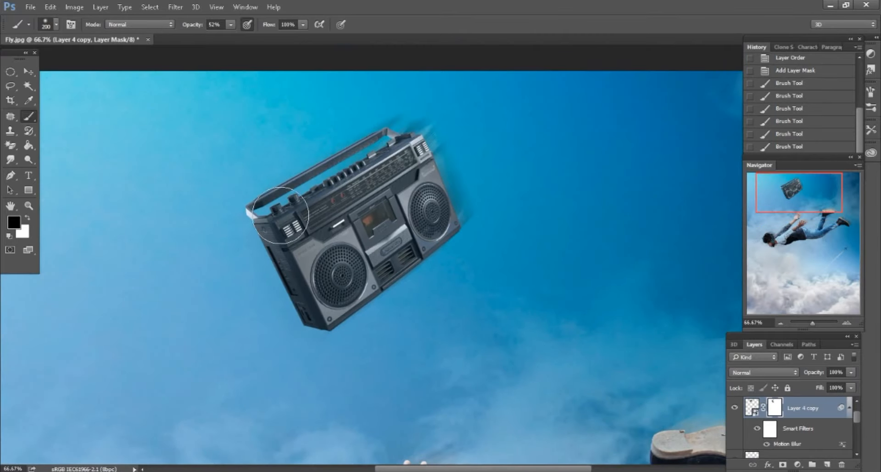
pyautogui.keyDown('shift'); pyautogui.click(280, 220); pyautogui.keyUp('shift')
pyautogui.hotkey('ctrl', '-')
pyautogui.hotkey('ctrl', '-')
pyautogui.hotkey('ctrl', '-')
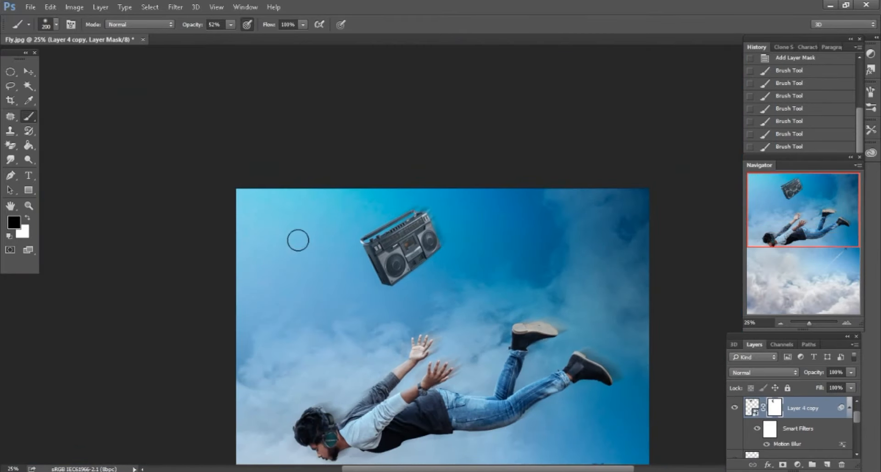
# Apply a subtle Motion Blur to the boombox's sharp Layer 4 with a 47° angle and 12-pixel distance
pyautogui.hotkey('ctrl', '+')
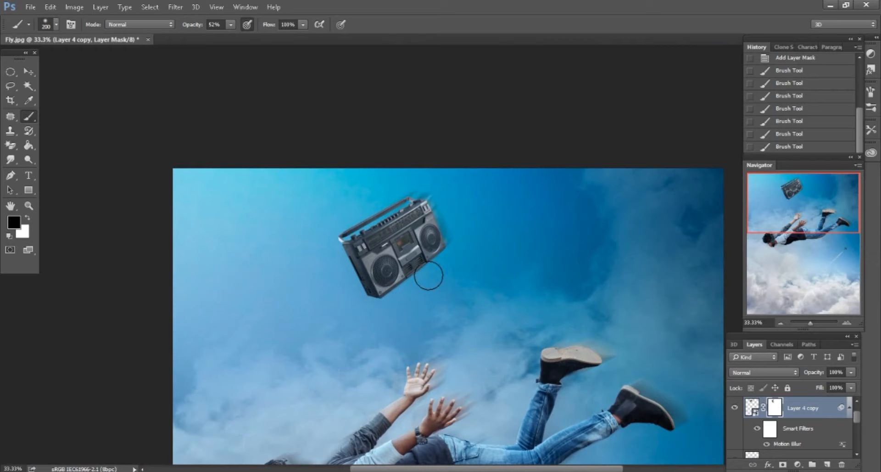
pyautogui.hotkey('ctrl', '+')
pyautogui.hotkey('ctrl', '+')
pyautogui.keyDown('ctrl'); pyautogui.click(309, 233); pyautogui.keyUp('ctrl')
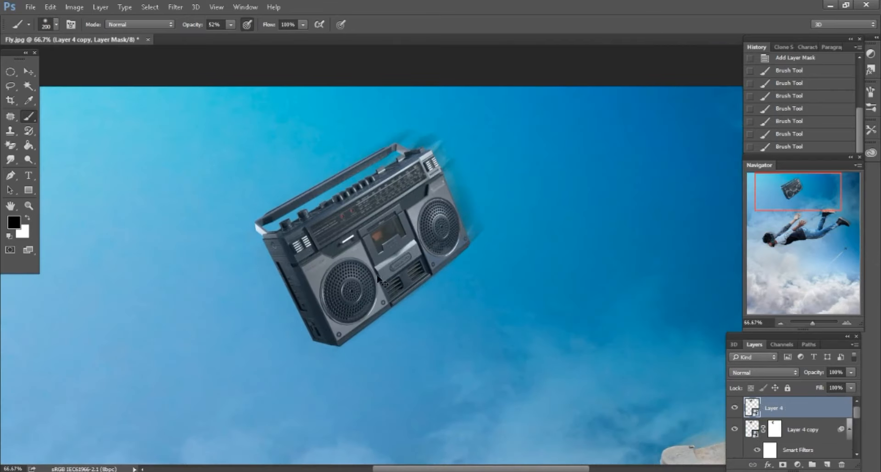
pyautogui.click(175, 7)
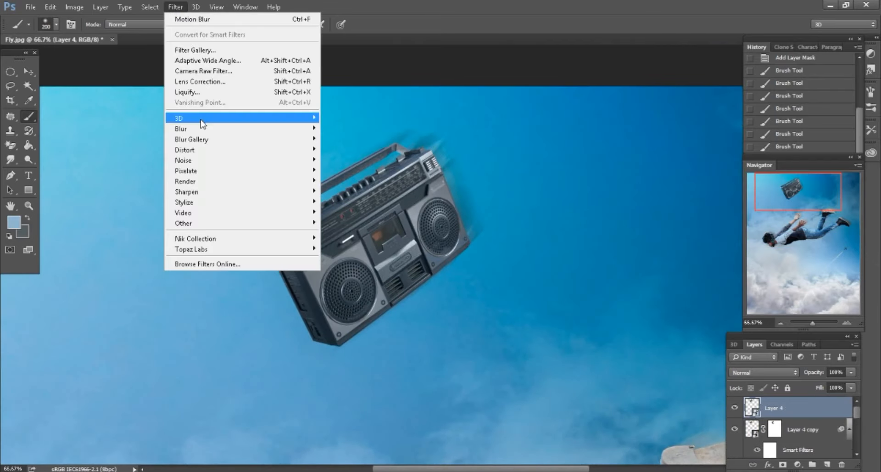
pyautogui.moveTo(285, 129)
pyautogui.click(338, 191)
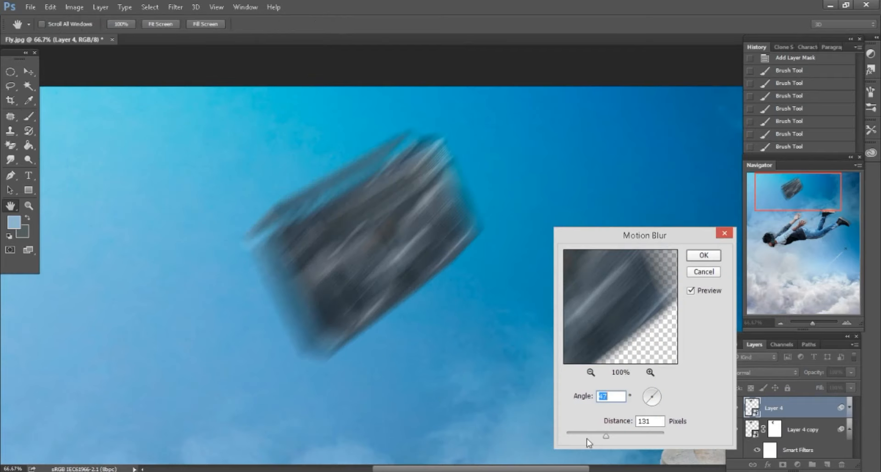
pyautogui.moveTo(567, 434); pyautogui.dragTo(573, 435)
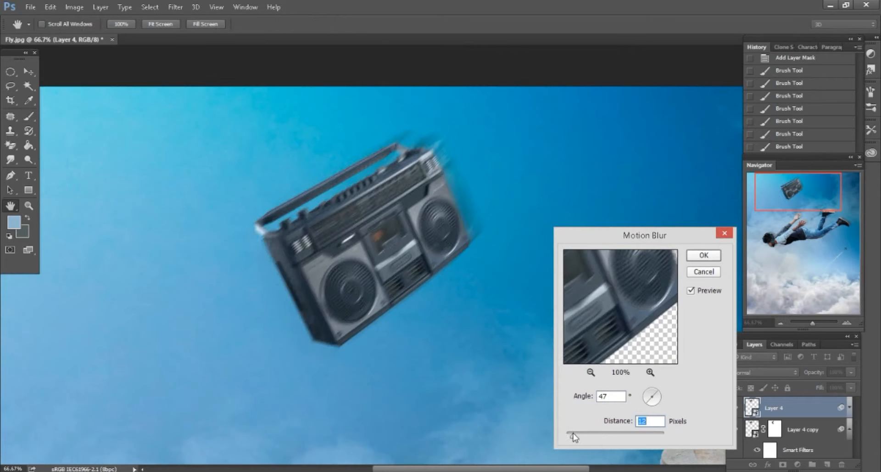
pyautogui.click(701, 255)
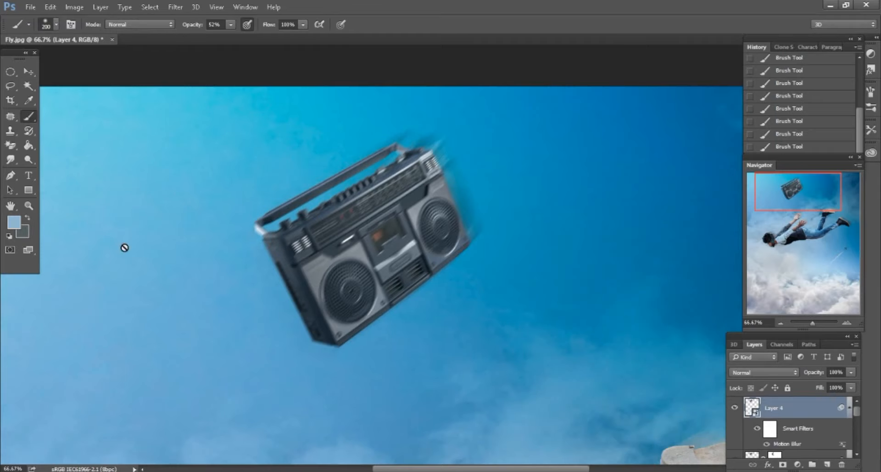
# Bring tentrox-studios-trs-converter.png from the Personal Power folder into Fly.jpg and convert its layer to a smart object
pyautogui.hotkey('alt', 'Tab')
pyautogui.click(294, 214)
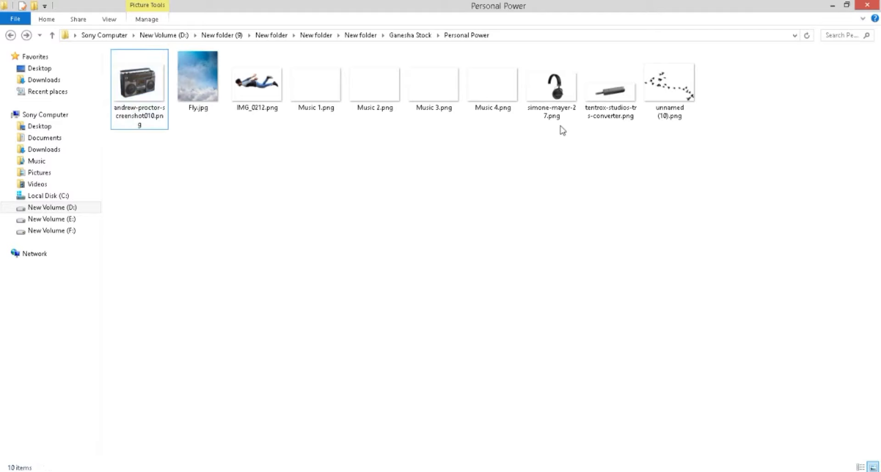
pyautogui.moveTo(610, 92); pyautogui.dragTo(525, 39)
pyautogui.click(28, 71)
pyautogui.moveTo(413, 243); pyautogui.dragTo(439, 402)
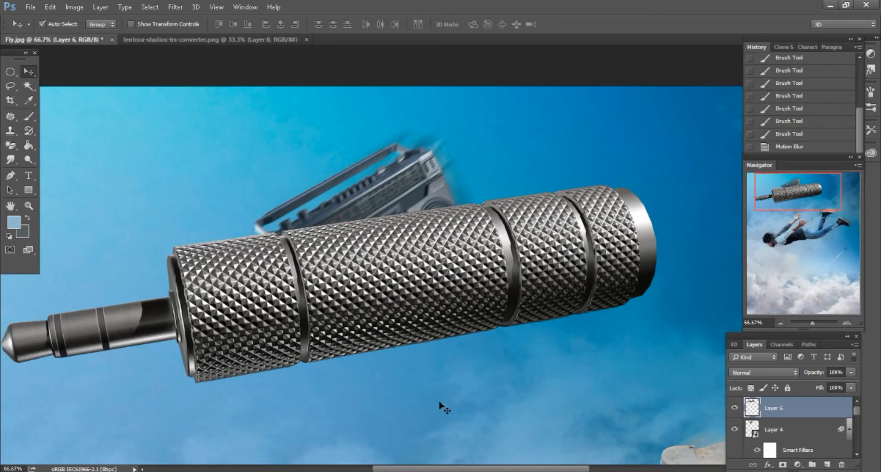
pyautogui.rightClick(793, 407)
pyautogui.click(640, 193)
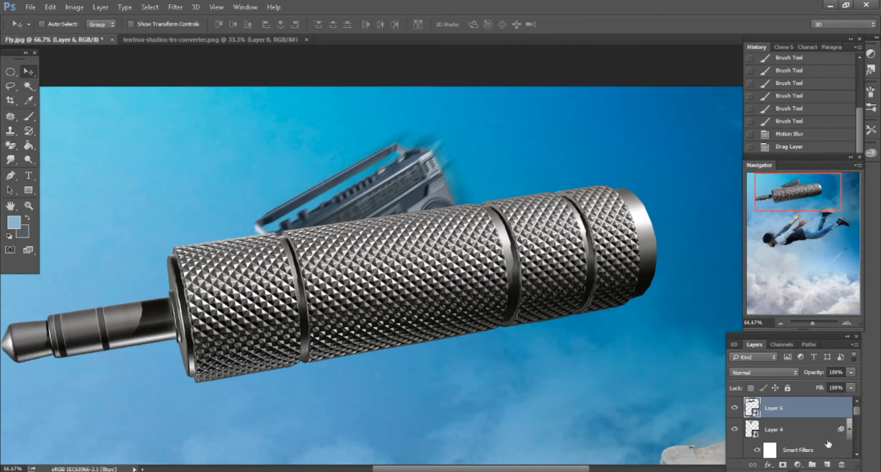
# Add a new Color-mode layer above Layer 6 and load the audio jack's outline from Layer 6 as a selection
pyautogui.hotkey('ctrl', '-')
pyautogui.click(827, 464)
pyautogui.keyDown('ctrl'); pyautogui.click(754, 430); pyautogui.keyUp('ctrl')
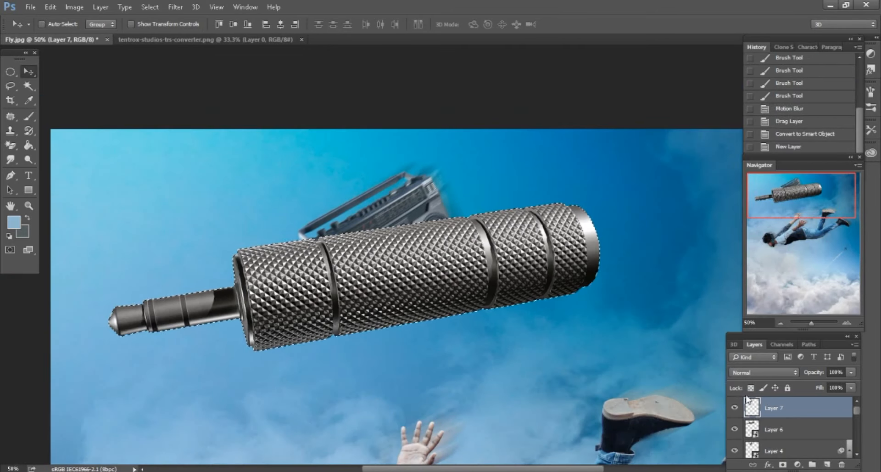
pyautogui.click(742, 373)
pyautogui.click(741, 359)
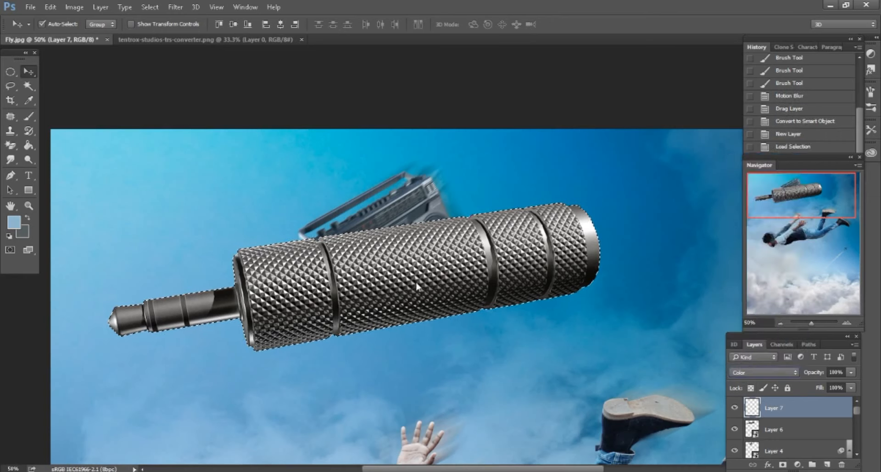
# Brush the light blue foreground colour over the selected audio jack and deselect it
pyautogui.click(29, 116)
pyautogui.moveTo(131, 317); pyautogui.dragTo(167, 310)
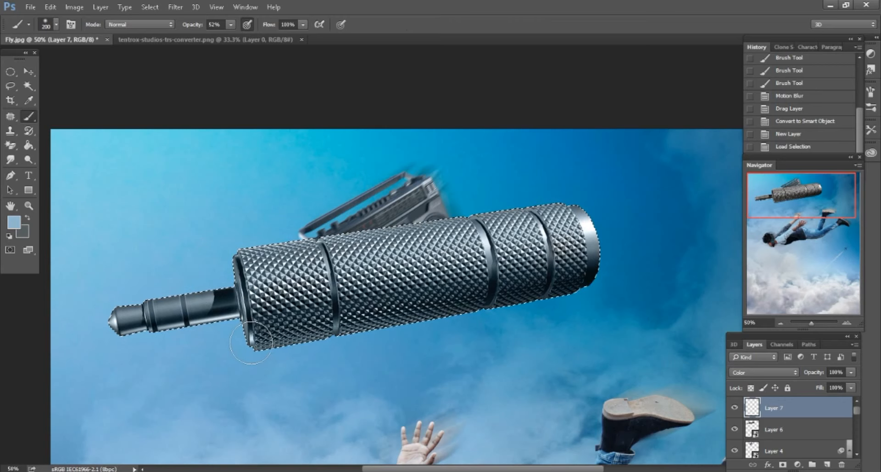
pyautogui.moveTo(251, 343); pyautogui.dragTo(235, 335)
pyautogui.click(16, 87)
pyautogui.click(183, 213)
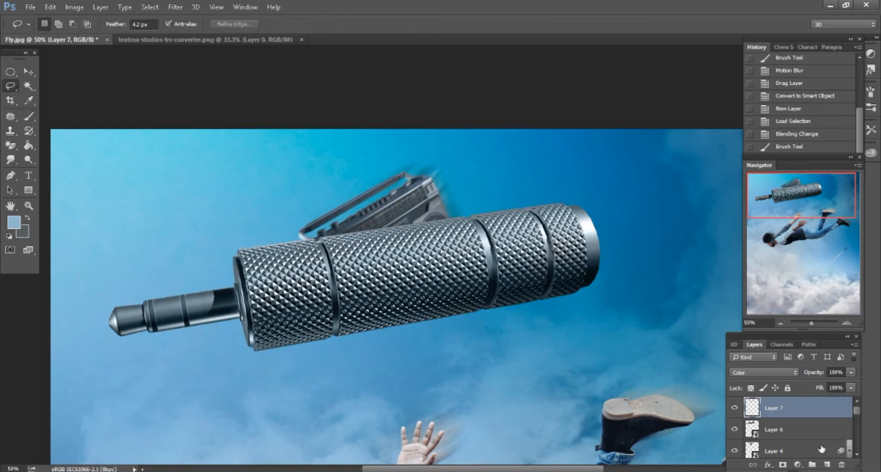
# Merge the jack's tint layer down into the rasterized Layer 6 and convert the merged layer to a smart object
pyautogui.click(814, 429)
pyautogui.click(29, 117)
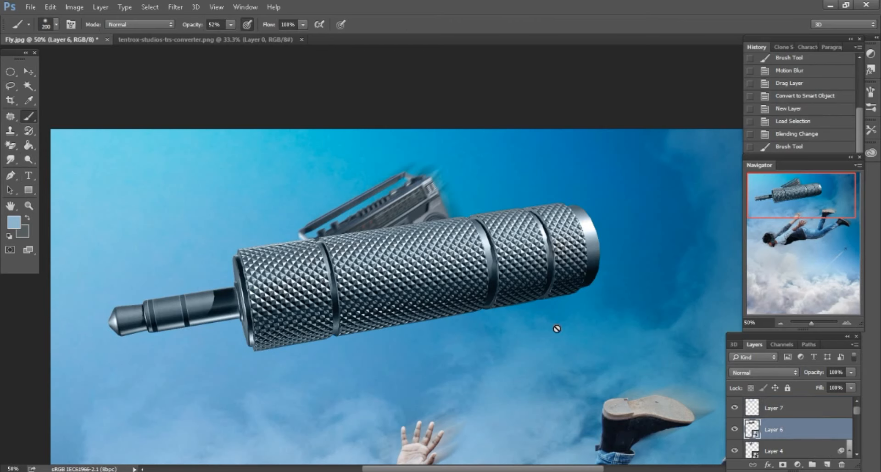
pyautogui.click(778, 407)
pyautogui.rightClick(779, 408)
pyautogui.click(594, 368)
pyautogui.rightClick(807, 409)
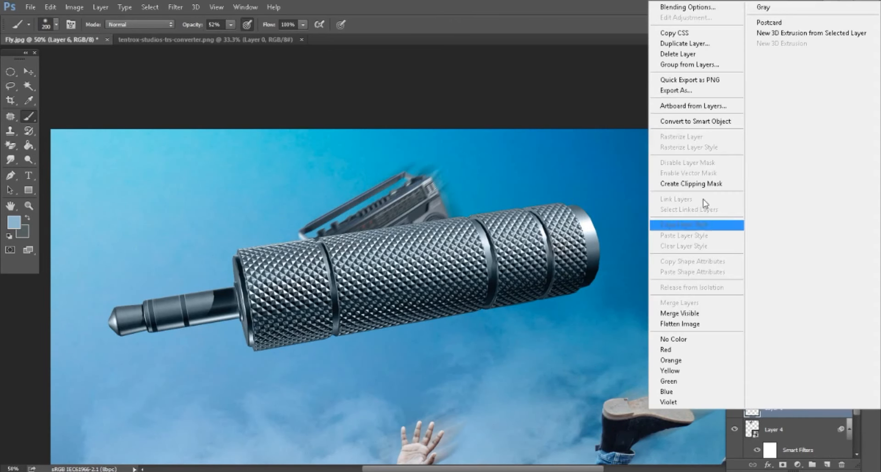
pyautogui.click(695, 125)
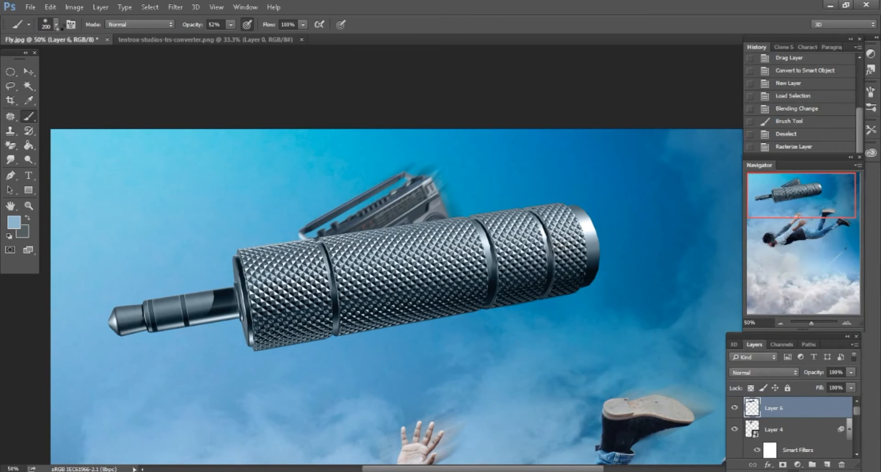
# Scale the audio jack down to 7% of its width and height with Free Transform
pyautogui.click(50, 8)
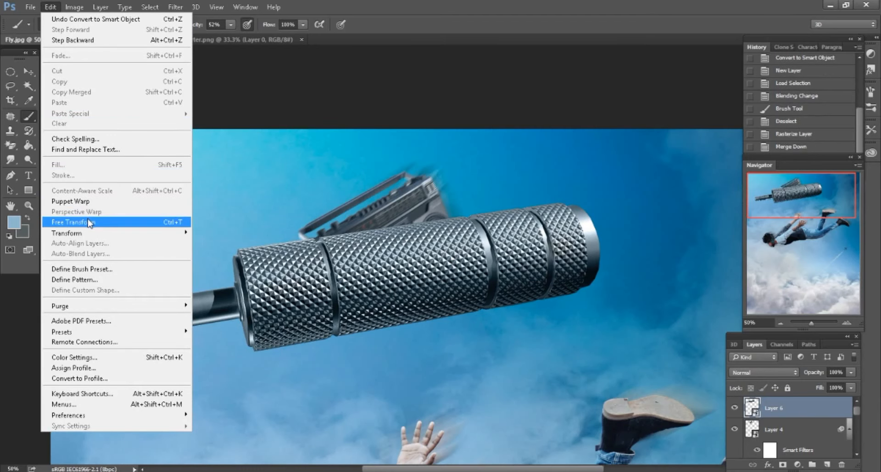
pyautogui.click(73, 221)
pyautogui.moveTo(212, 26); pyautogui.dragTo(160, 19)
pyautogui.hotkey('ctrl', '+')
pyautogui.hotkey('ctrl', '+')
pyautogui.hotkey('ctrl', '+')
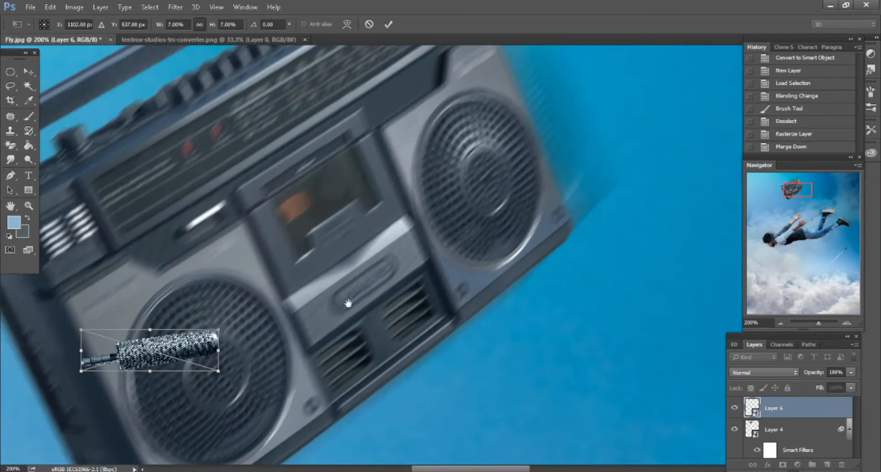
# Flip the audio jack vertically and rotate it so its plug points up and to the right
pyautogui.moveTo(348, 303); pyautogui.dragTo(622, 142)
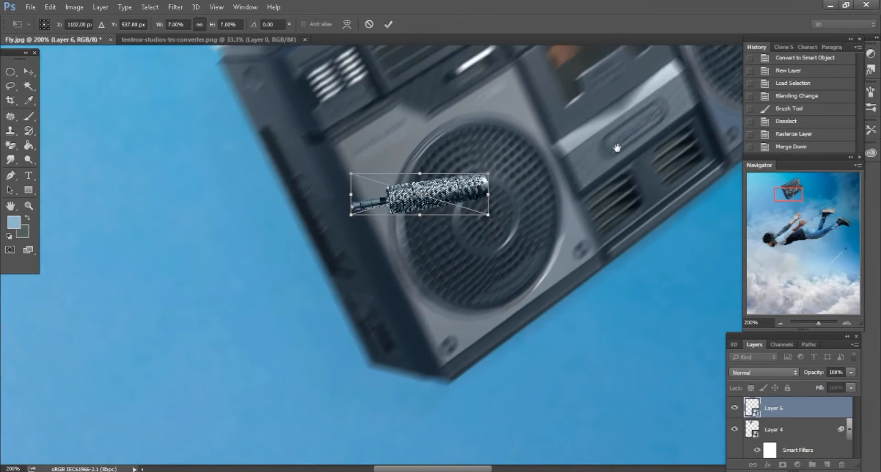
pyautogui.rightClick(473, 191)
pyautogui.click(502, 354)
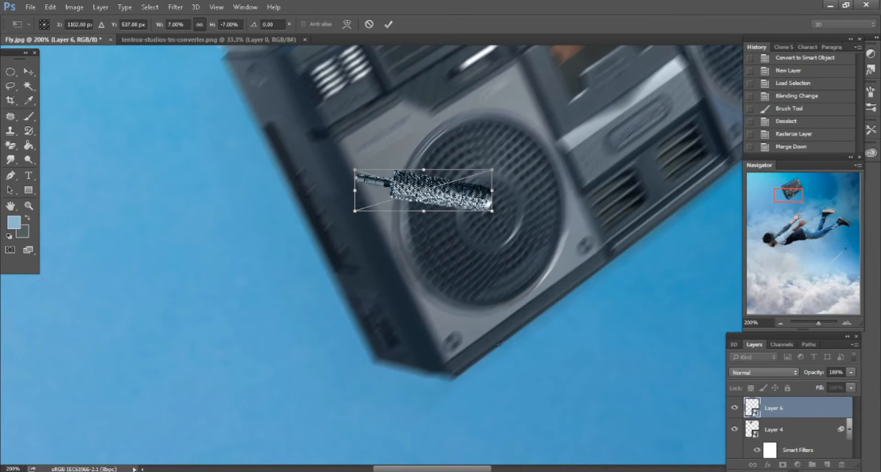
pyautogui.moveTo(525, 234); pyautogui.dragTo(328, 237)
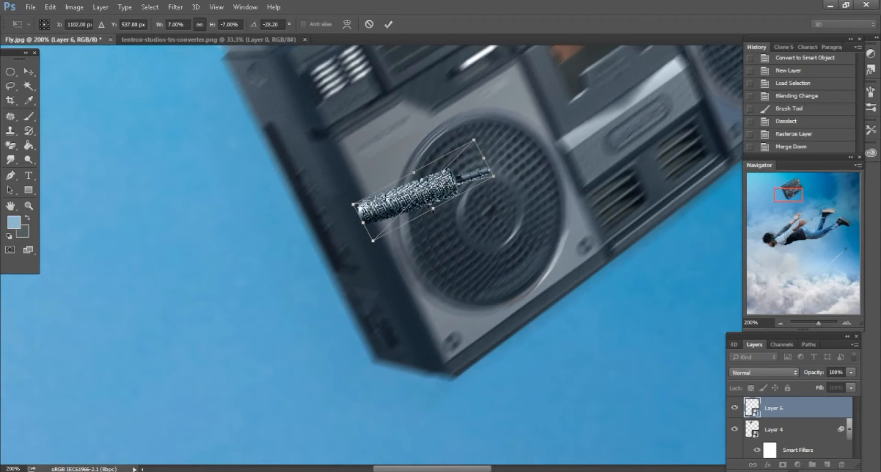
# Position the audio jack at the boombox's lower left side, rotate it to about -49° and apply the transform
pyautogui.moveTo(431, 206); pyautogui.dragTo(313, 256)
pyautogui.scroll(-1, 329, 270)
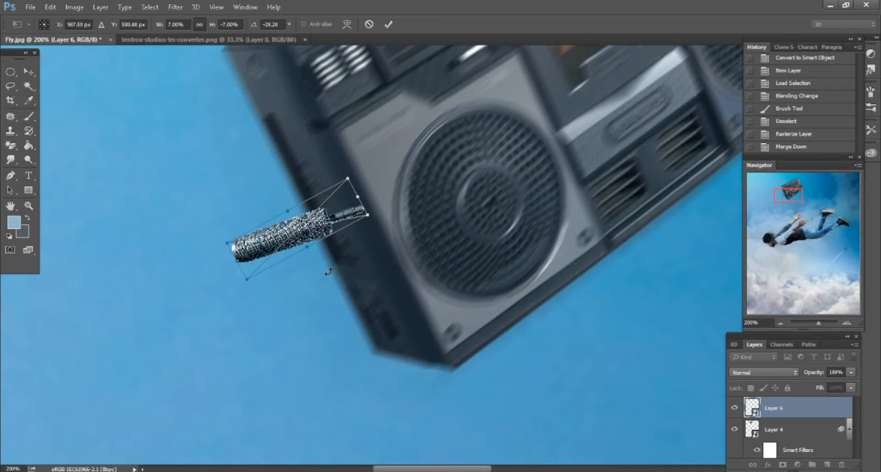
pyautogui.moveTo(361, 285); pyautogui.dragTo(391, 258)
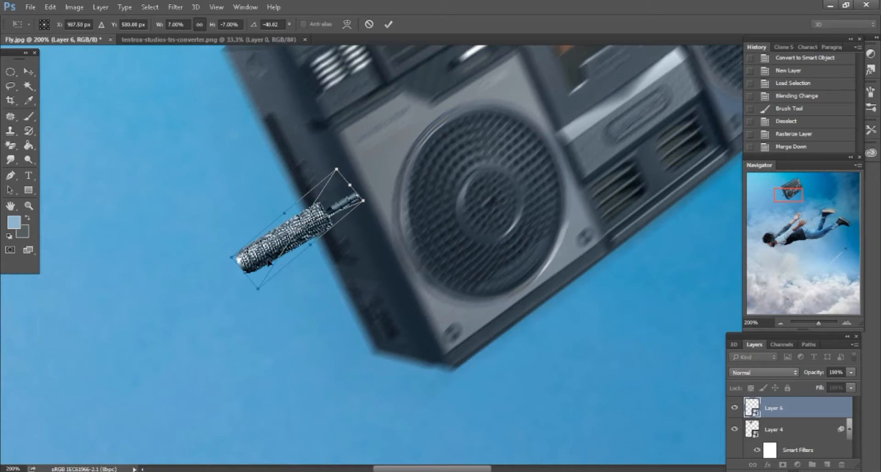
pyautogui.moveTo(312, 238); pyautogui.dragTo(331, 263)
pyautogui.moveTo(377, 314); pyautogui.dragTo(383, 306)
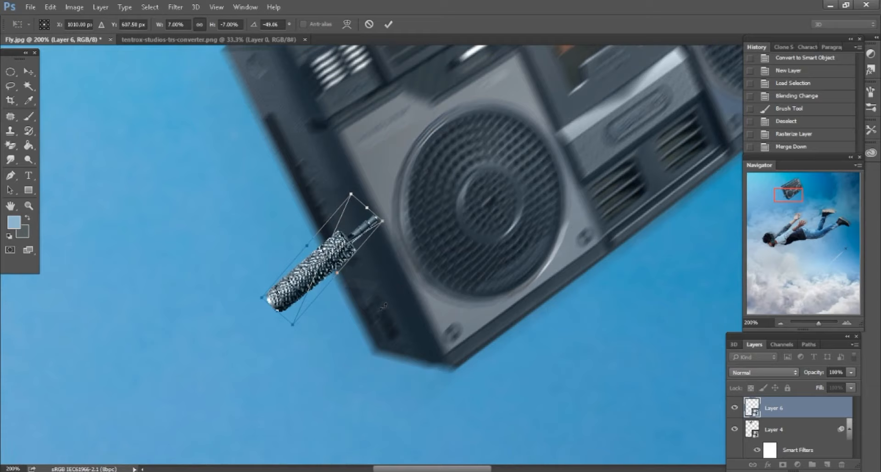
pyautogui.click(383, 27)
pyautogui.scroll(-2, 599, 318)
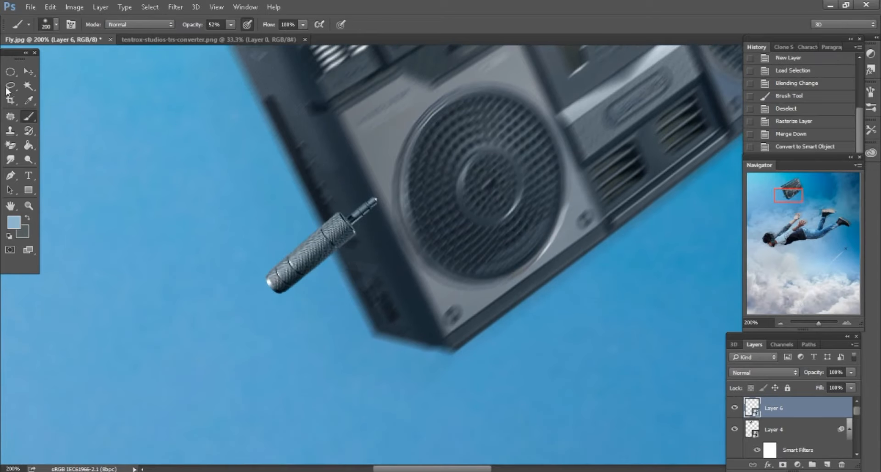
# Add a layer mask to Layer 6 and set the brush opacity to 100%
pyautogui.rightClick(202, 132)
pyautogui.press('Escape')
pyautogui.click(785, 465)
pyautogui.press('0')
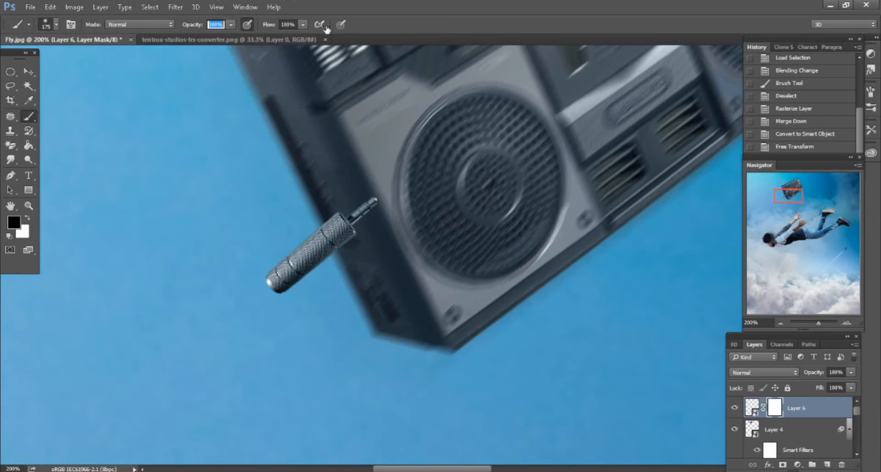
# Mask out the jack's plug tip with a 15 px black brush so the jack appears inserted into the boombox
pyautogui.press('[')
pyautogui.press('[')
pyautogui.press('[')
pyautogui.press('[')
pyautogui.press('[')
pyautogui.press('[')
pyautogui.press('[')
pyautogui.press('[')
pyautogui.press('[')
pyautogui.press('[')
pyautogui.press('[')
pyautogui.press('[')
pyautogui.moveTo(356, 234)
pyautogui.mouseDown()
pyautogui.moveTo(358, 219)
pyautogui.moveTo(377, 217)
pyautogui.moveTo(380, 209)
pyautogui.moveTo(358, 217)
pyautogui.mouseUp()
pyautogui.press(']')
pyautogui.click(363, 221)
pyautogui.click(377, 228)
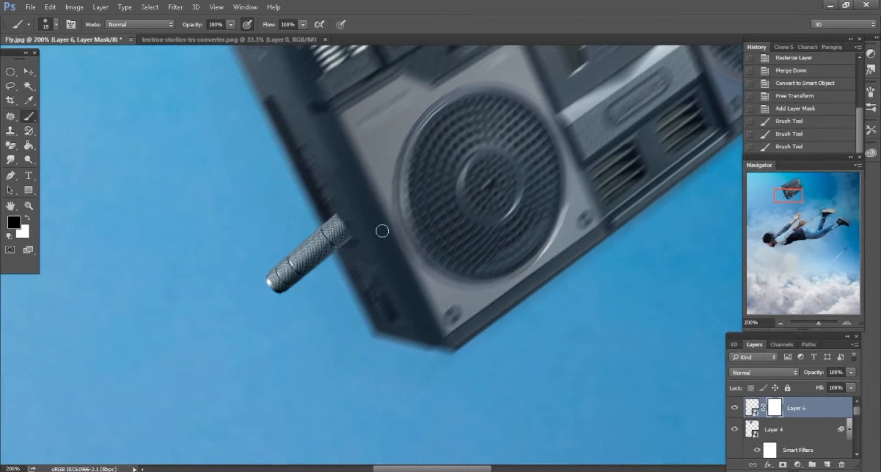
pyautogui.click(388, 235)
pyautogui.hotkey('ctrl', '-')
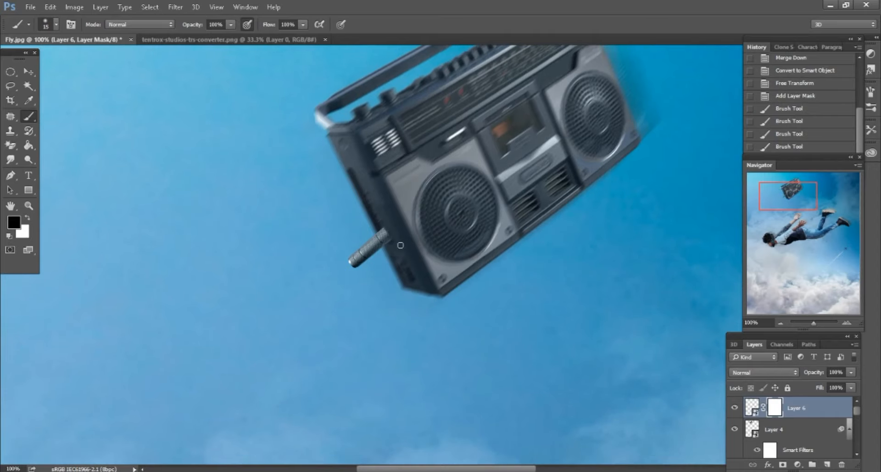
pyautogui.hotkey('ctrl', '+')
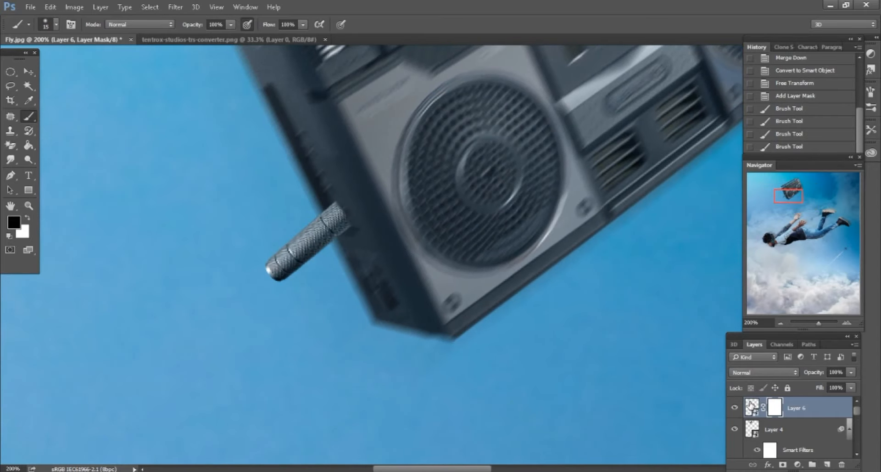
# Rasterize the jack's Layer 6 and apply its layer mask
pyautogui.click(751, 404)
pyautogui.click(427, 181)
pyautogui.click(412, 193)
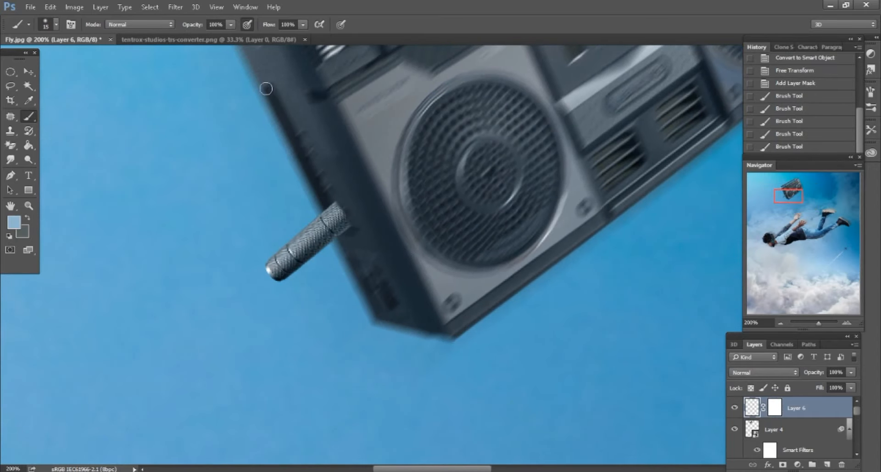
pyautogui.rightClick(765, 408)
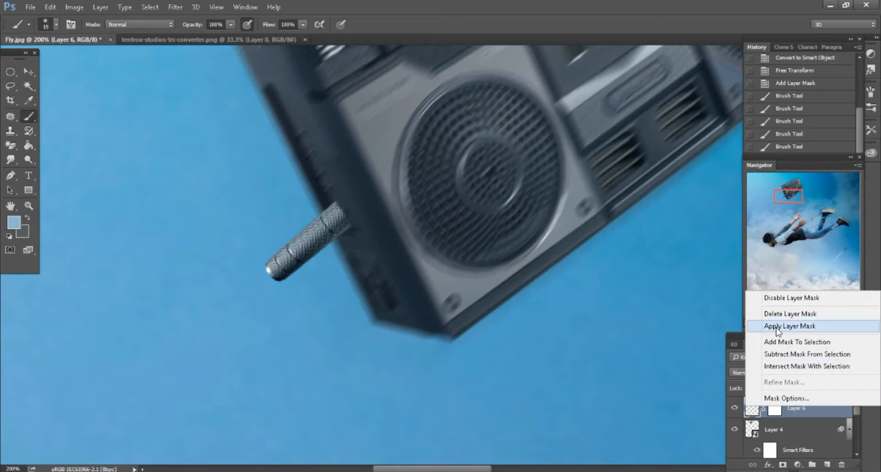
pyautogui.click(775, 327)
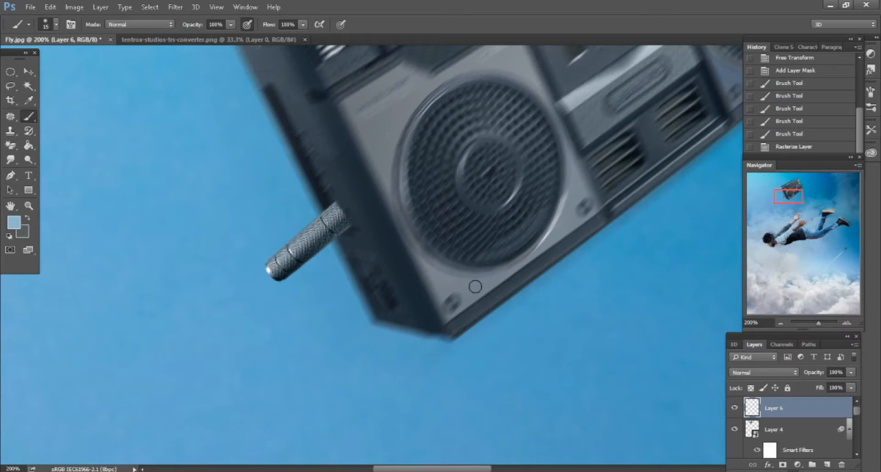
# Apply the last used Motion Blur filter again to the audio jack on Layer 6
pyautogui.click(176, 7)
pyautogui.click(201, 17)
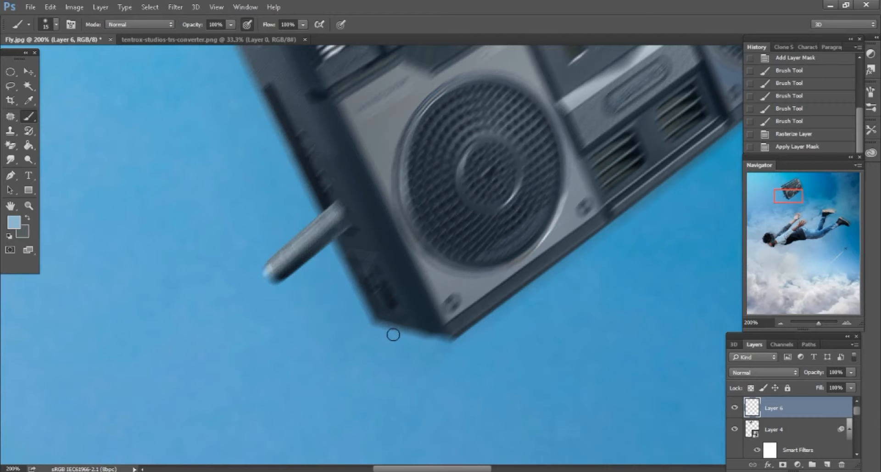
pyautogui.hotkey('ctrl', '-')
pyautogui.hotkey('ctrl', '-')
pyautogui.hotkey('ctrl', '-')
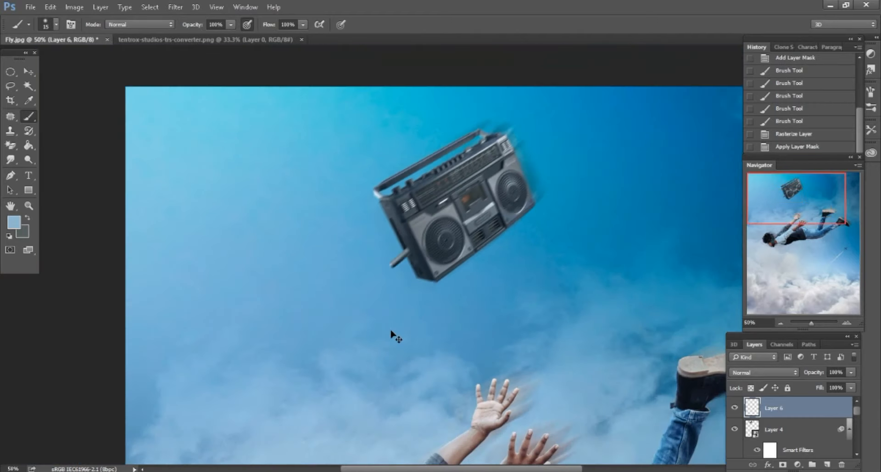
pyautogui.scroll(-3, 391, 330)
pyautogui.moveTo(795, 206); pyautogui.dragTo(782, 221)
pyautogui.hotkey('ctrl', '-')
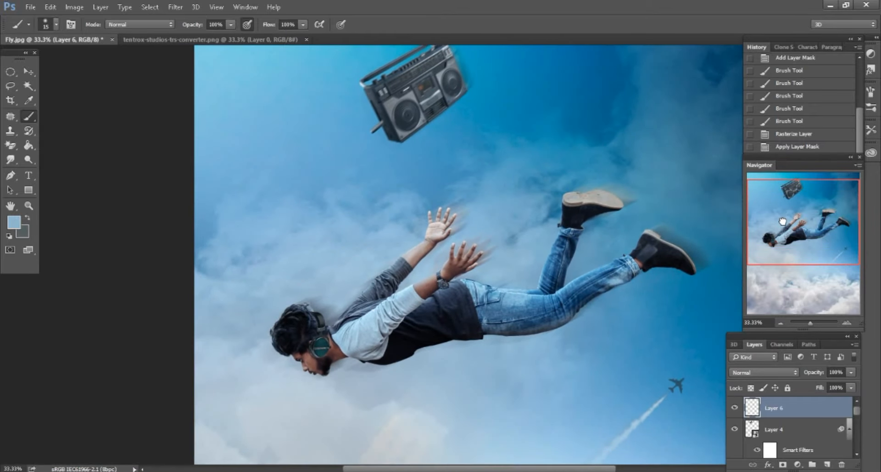
pyautogui.hotkey('ctrl', '-')
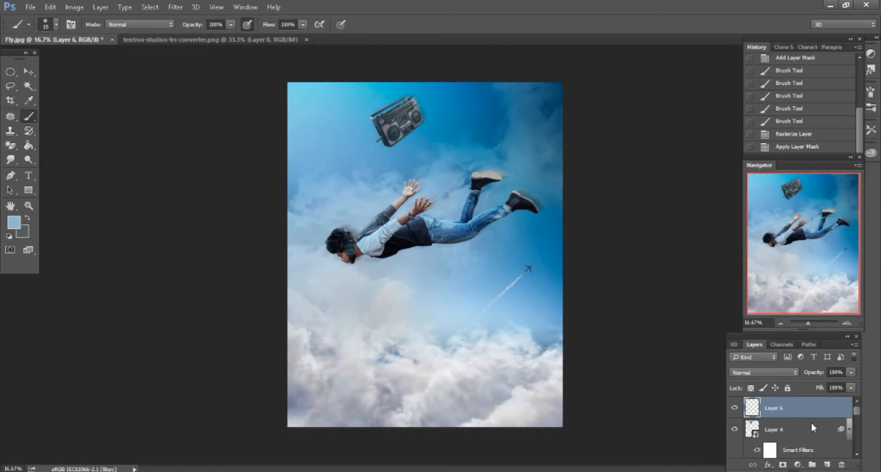
# Merge all visible layers into the Background and duplicate the merged layer
pyautogui.hotkey('ctrl', '+')
pyautogui.hotkey('ctrl', '+')
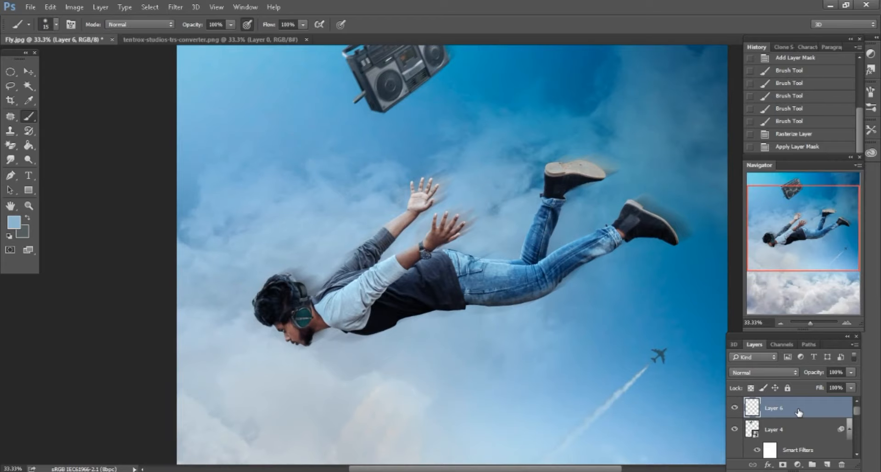
pyautogui.hotkey('ctrl', '-')
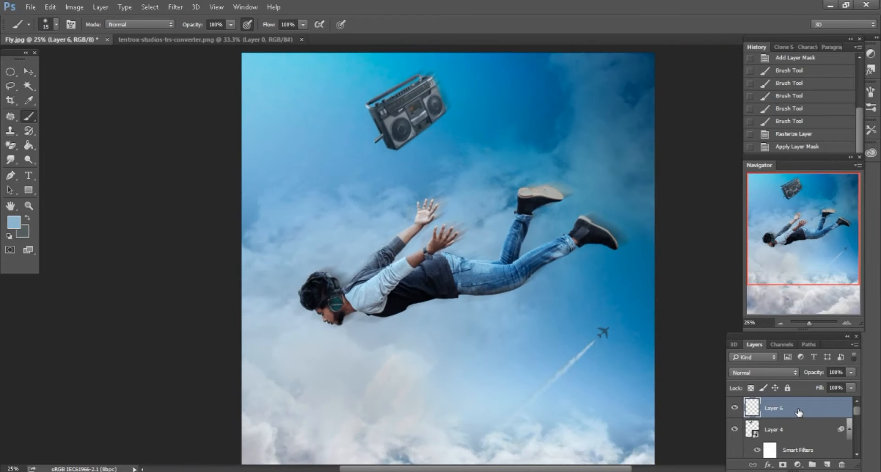
pyautogui.rightClick(798, 412)
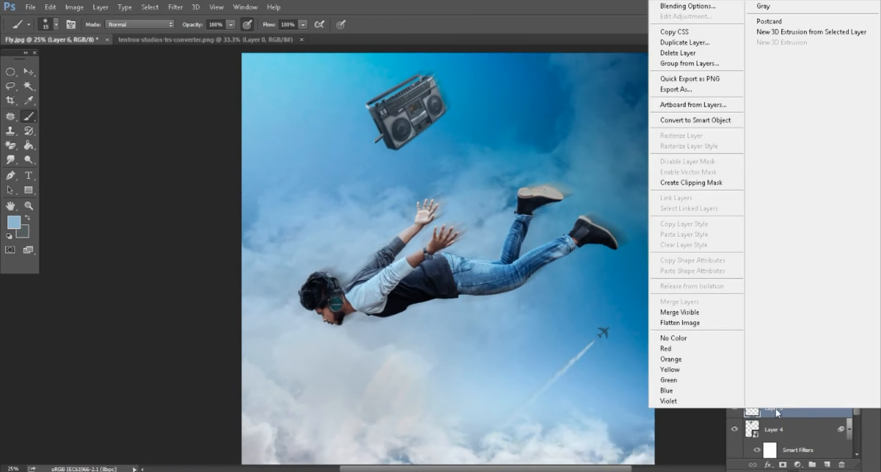
pyautogui.click(680, 313)
pyautogui.moveTo(814, 410); pyautogui.dragTo(826, 464)
# Add a new empty layer on top and set up a hard round 5 px brush with black (000000) as foreground colour
pyautogui.click(826, 464)
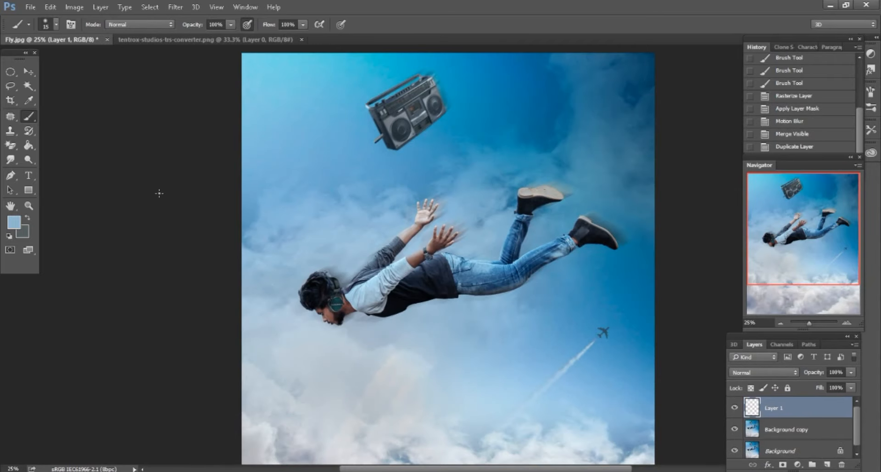
pyautogui.rightClick(360, 196)
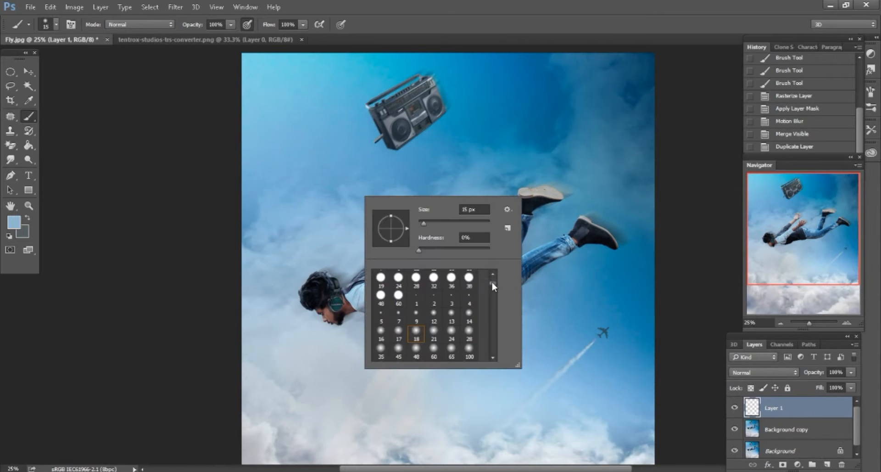
pyautogui.moveTo(491, 283); pyautogui.dragTo(492, 279)
pyautogui.click(450, 279)
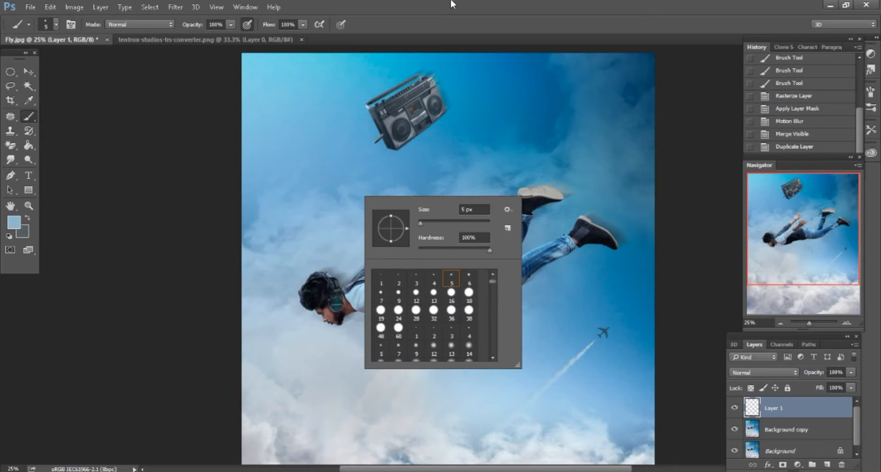
pyautogui.click(453, 4)
pyautogui.hotkey('ctrl', '+')
pyautogui.click(14, 223)
pyautogui.moveTo(449, 406); pyautogui.dragTo(415, 439)
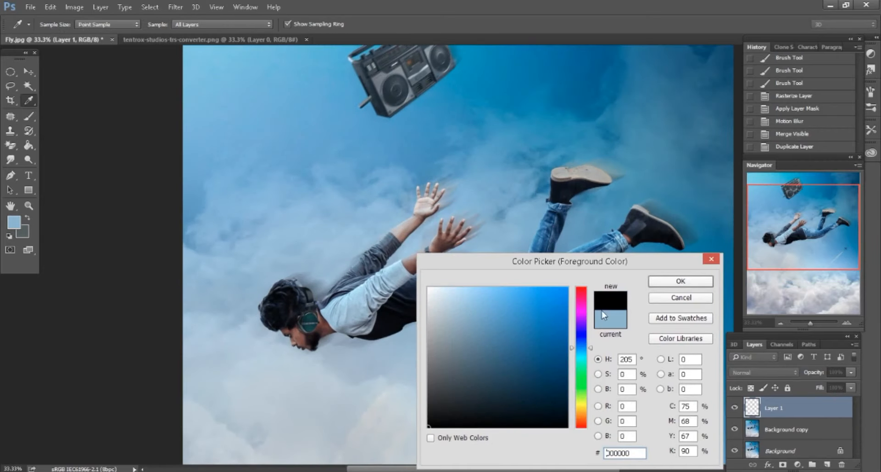
pyautogui.click(681, 280)
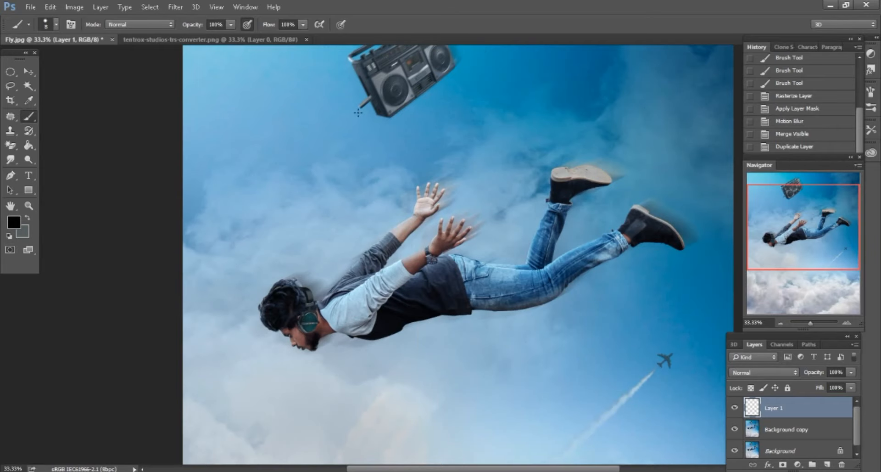
# Try a curved black cable from the audio jack to the man's headphones and undo the brush stroke
pyautogui.hotkey('ctrl', '+')
pyautogui.hotkey('ctrl', '+')
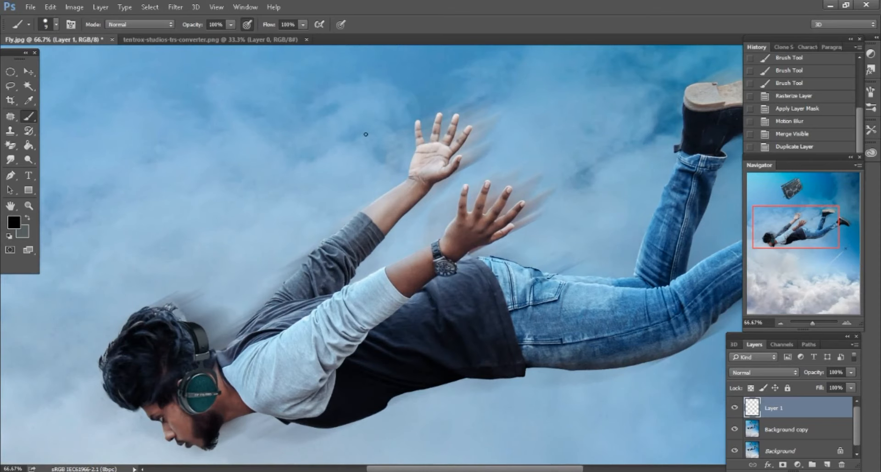
pyautogui.hotkey('ctrl', '-')
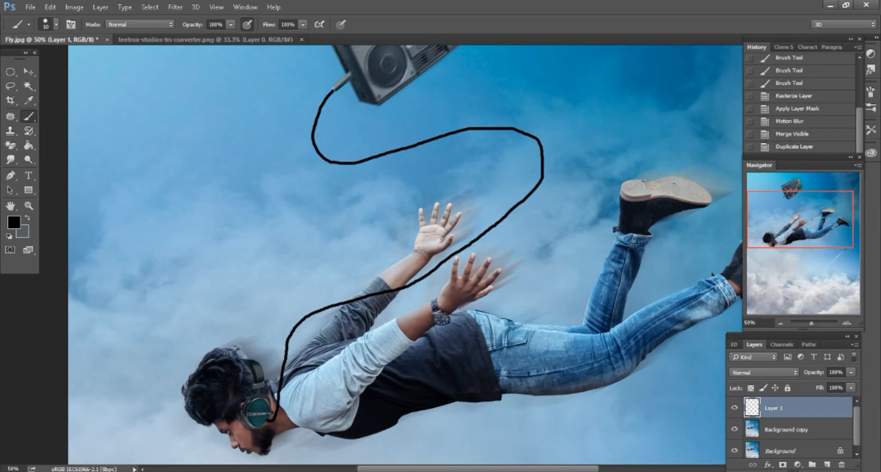
pyautogui.hotkey('ctrl', '0')
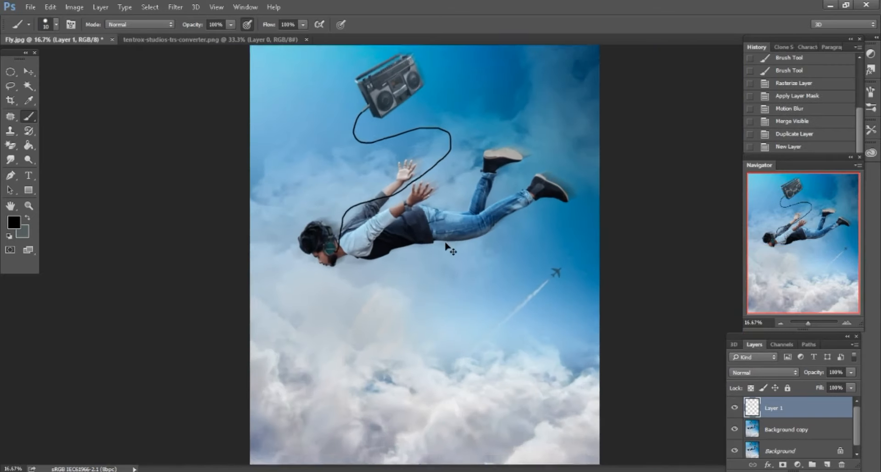
pyautogui.hotkey('ctrl', '+')
pyautogui.hotkey('ctrl', '+')
pyautogui.hotkey('ctrl', '+')
pyautogui.moveTo(798, 246); pyautogui.dragTo(793, 225)
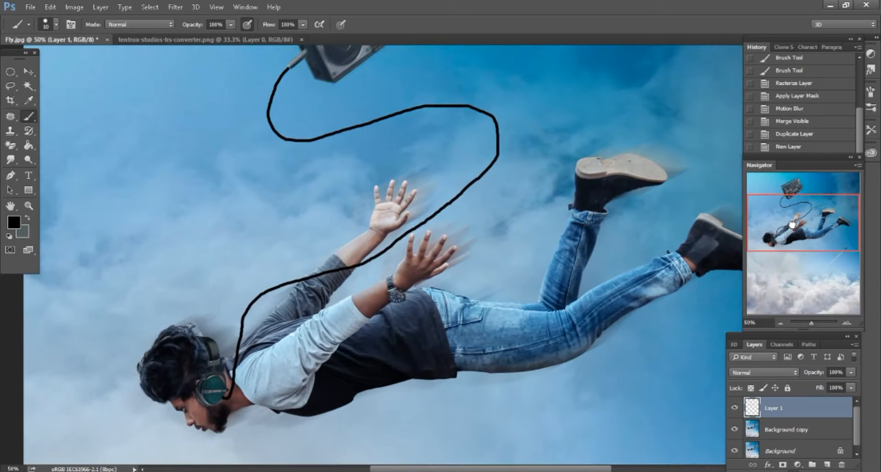
pyautogui.hotkey('ctrl', '-')
pyautogui.hotkey('ctrl', '-')
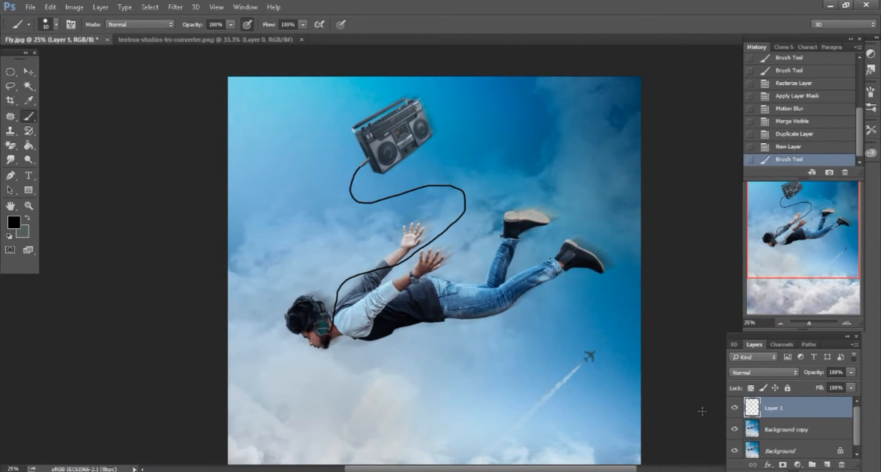
pyautogui.click(788, 147)
# Brush a thinner S-curved black cable on Layer 1 from the audio jack past the man's hands to the headphones
pyautogui.hotkey('ctrl', '+')
pyautogui.hotkey('ctrl', '+')
pyautogui.hotkey('ctrl', '+')
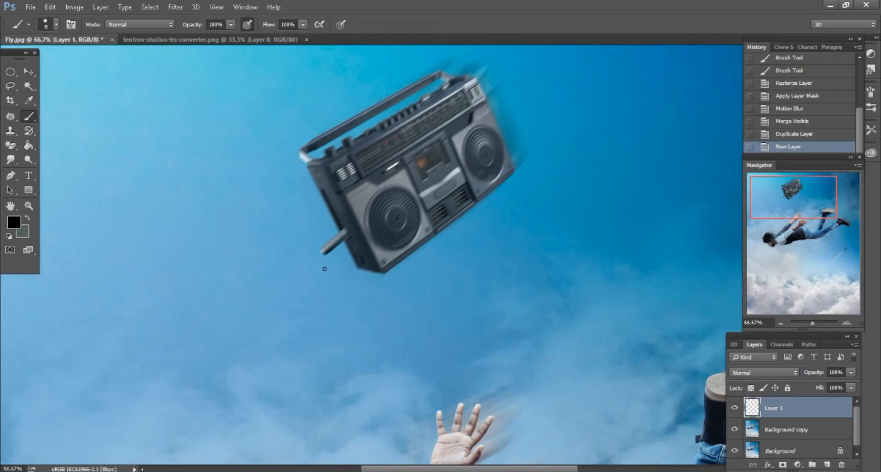
pyautogui.hotkey('ctrl', '-')
pyautogui.hotkey('ctrl', '-')
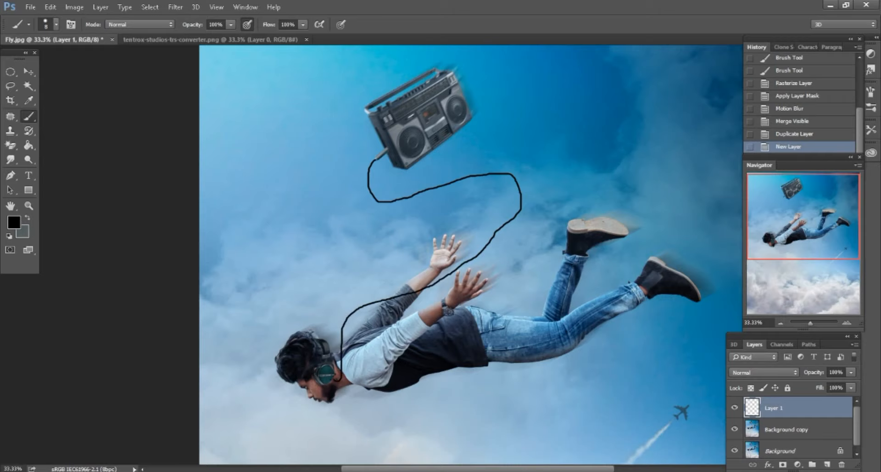
pyautogui.moveTo(338, 381); pyautogui.dragTo(334, 377)
pyautogui.hotkey('ctrl', '-')
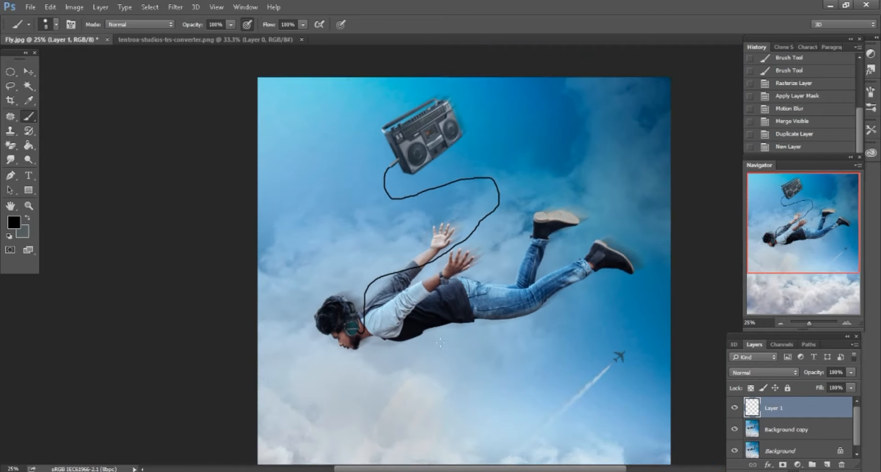
# Add a layer mask to the cable's Layer 1
pyautogui.hotkey('ctrl', '+')
pyautogui.hotkey('ctrl', '+')
pyautogui.moveTo(825, 236); pyautogui.dragTo(815, 238)
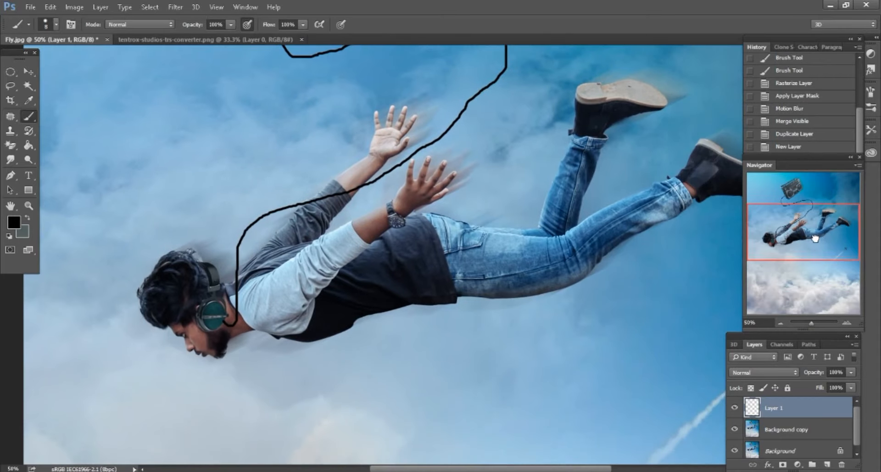
pyautogui.moveTo(394, 346); pyautogui.dragTo(610, 275)
pyautogui.click(782, 465)
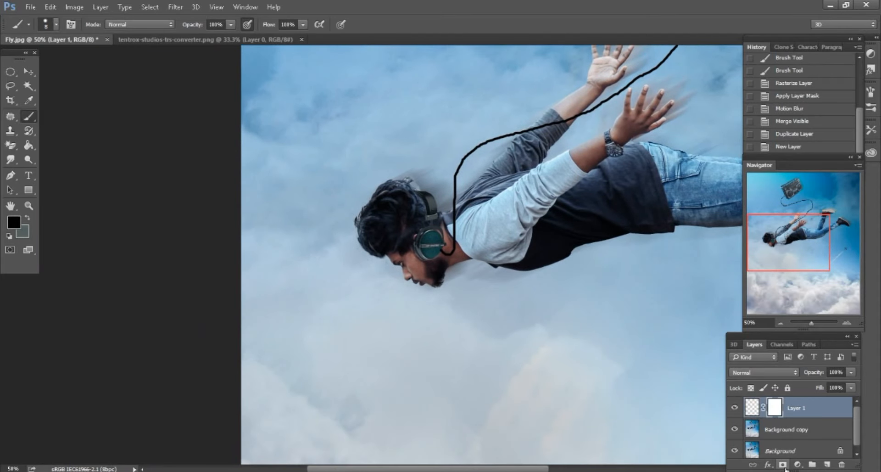
# Mask out the tip of the cable overlapping the headphone cup with a hard round black brush on Layer 1's mask
pyautogui.hotkey('ctrl', '+')
pyautogui.hotkey('ctrl', '+')
pyautogui.hotkey('ctrl', '+')
pyautogui.rightClick(372, 243)
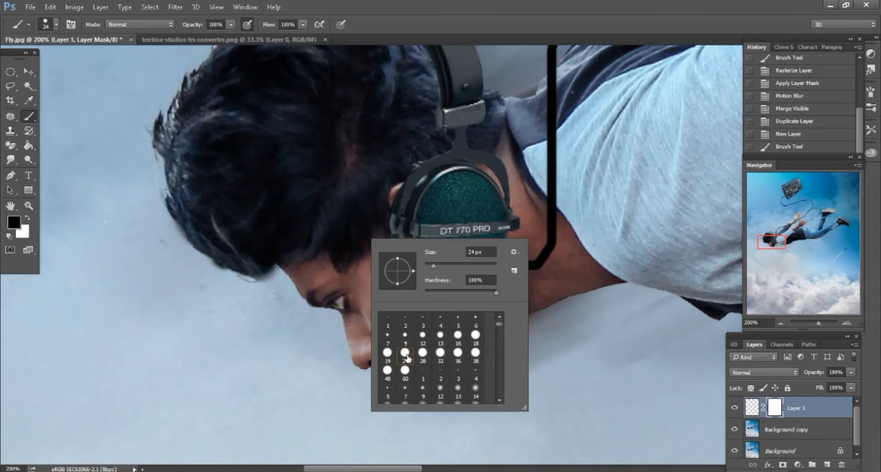
pyautogui.doubleClick(407, 358)
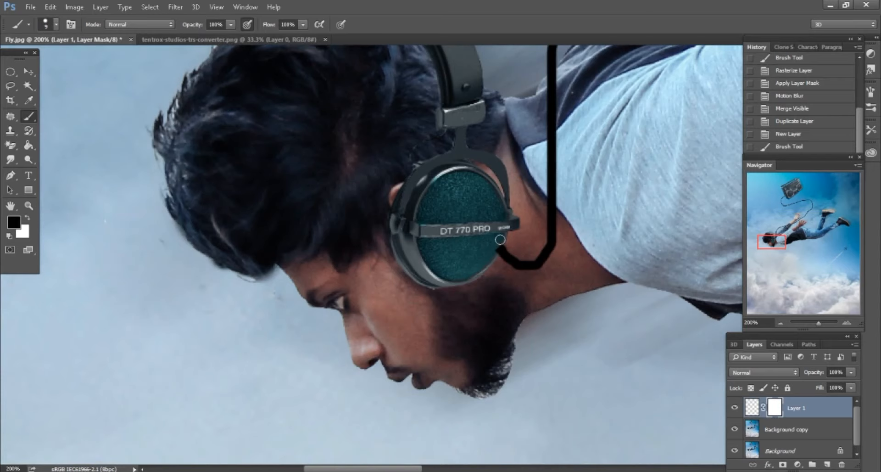
pyautogui.moveTo(491, 256); pyautogui.dragTo(494, 253)
# Apply the layer mask to the cable's Layer 1 and duplicate the layer
pyautogui.hotkey('ctrl', '-')
pyautogui.hotkey('ctrl', '-')
pyautogui.hotkey('ctrl', '-')
pyautogui.hotkey('ctrl', '-')
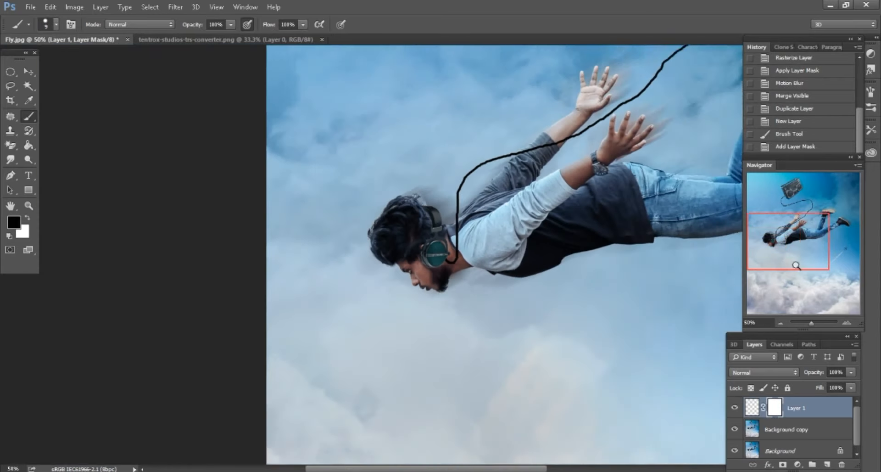
pyautogui.moveTo(794, 236); pyautogui.dragTo(813, 217)
pyautogui.hotkey('ctrl', '+')
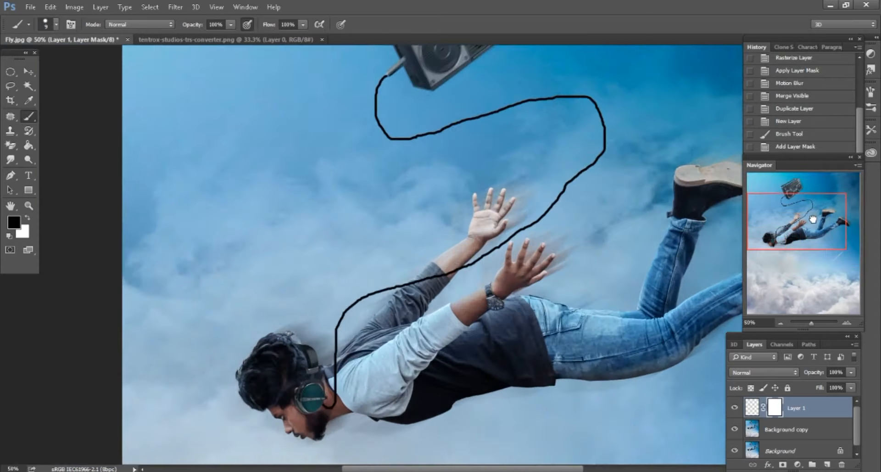
pyautogui.scroll(4, 599, 239)
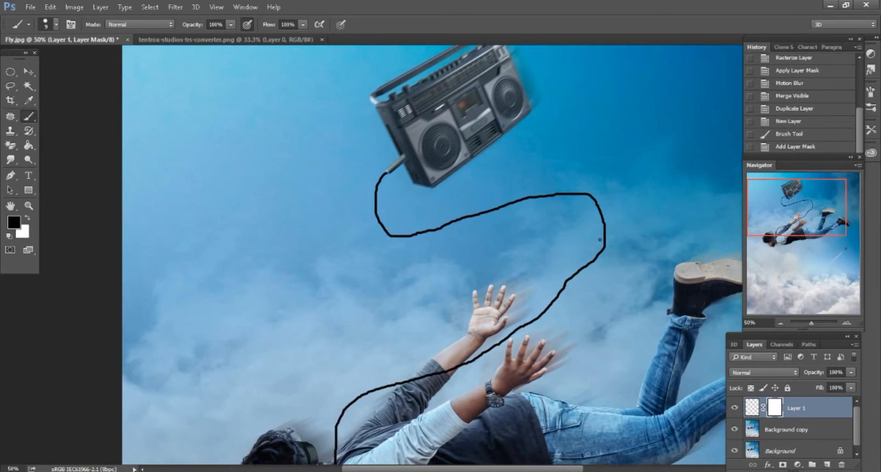
pyautogui.hotkey('ctrl', '-')
pyautogui.rightClick(768, 406)
pyautogui.click(782, 329)
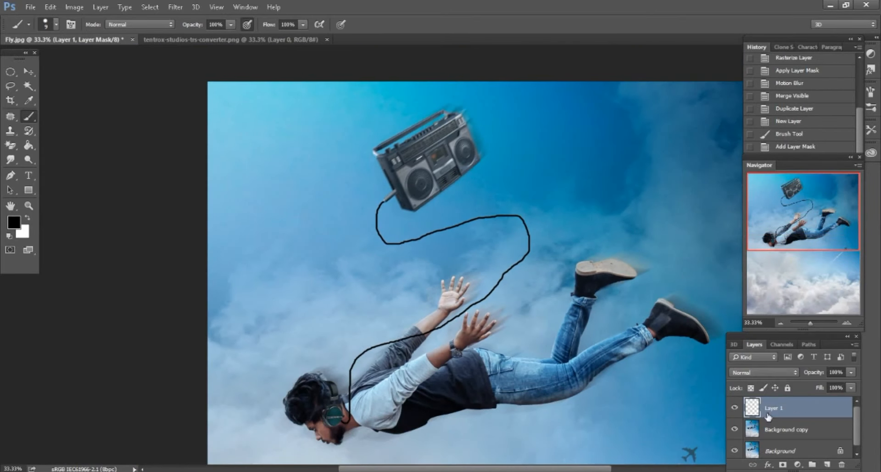
pyautogui.hotkey('ctrl', 'j')
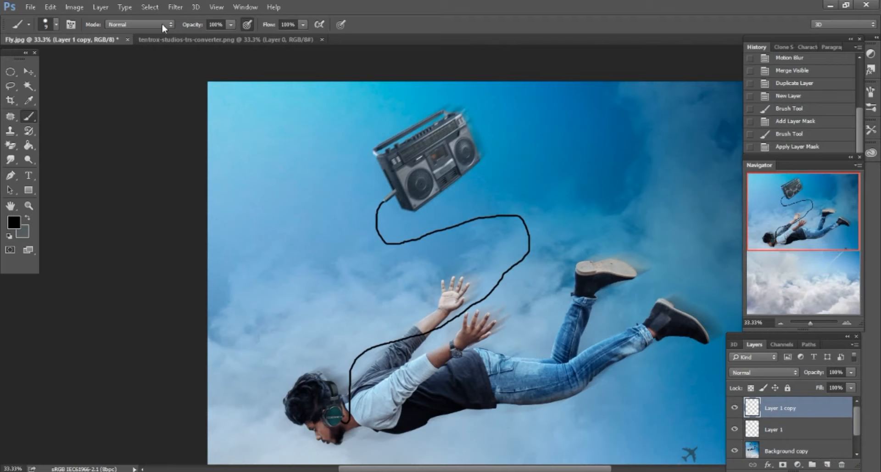
# Apply Motion Blur to the cable copy with an angle of 25° and a distance of 69 pixels
pyautogui.click(175, 7)
pyautogui.moveTo(208, 130)
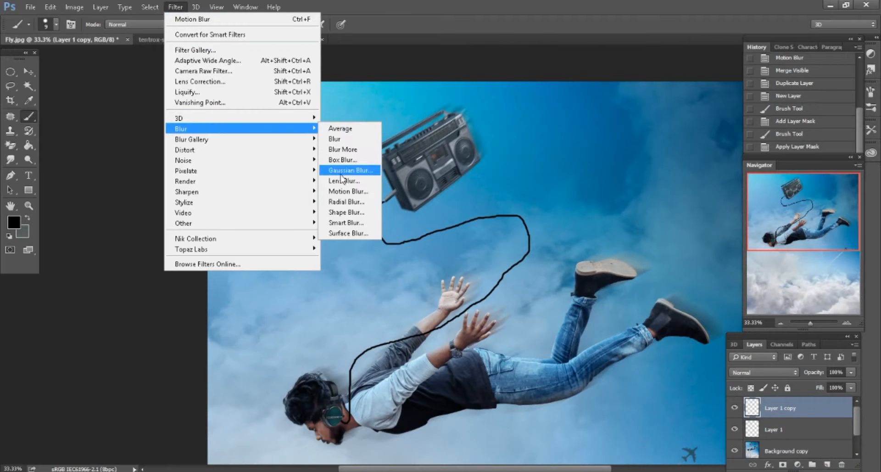
pyautogui.click(348, 191)
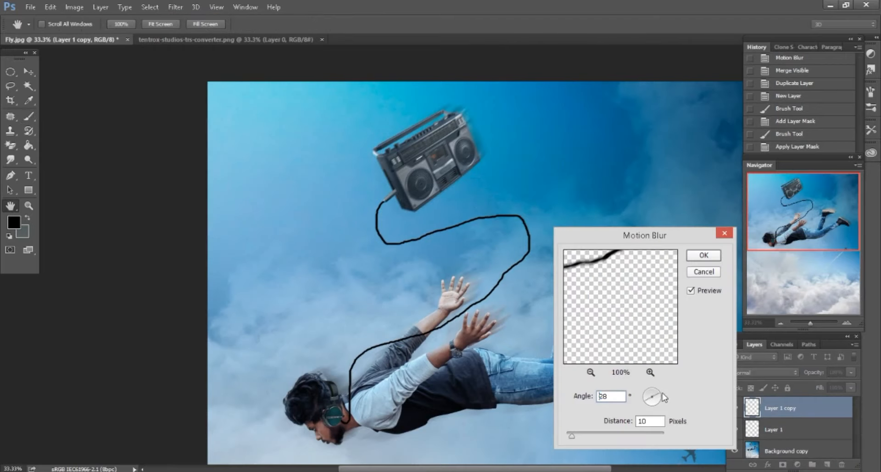
pyautogui.click(662, 393)
pyautogui.moveTo(585, 434); pyautogui.dragTo(596, 437)
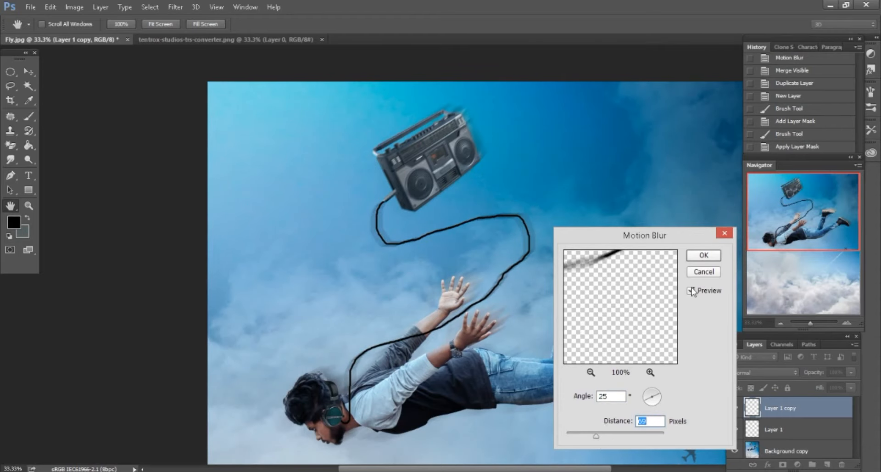
pyautogui.click(702, 255)
# Add a layer mask to the blurred cable copy and mask the blur inside the cable's upper curve with a soft 70 px brush
pyautogui.click(783, 464)
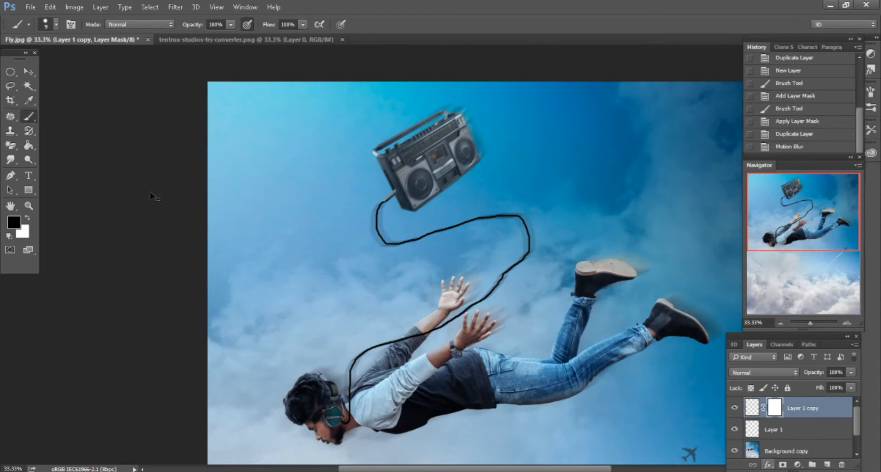
pyautogui.hotkey('ctrl', '+')
pyautogui.rightClick(345, 166)
pyautogui.doubleClick(401, 320)
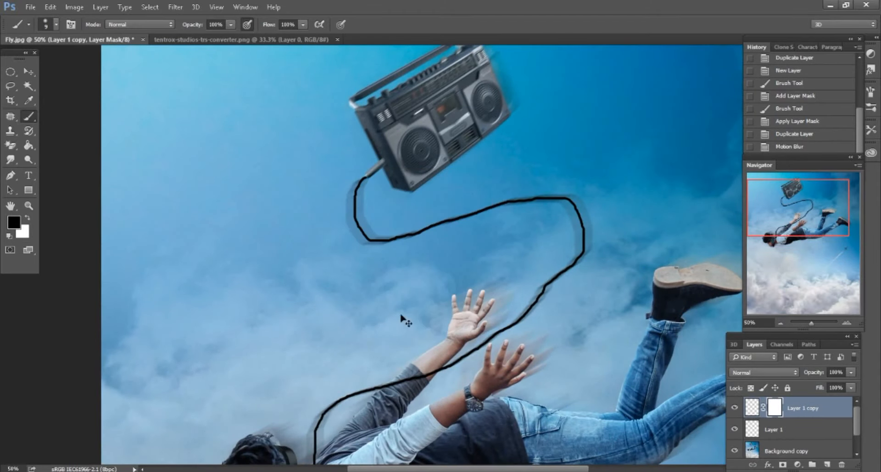
pyautogui.hotkey('ctrl', '+')
pyautogui.press(']')
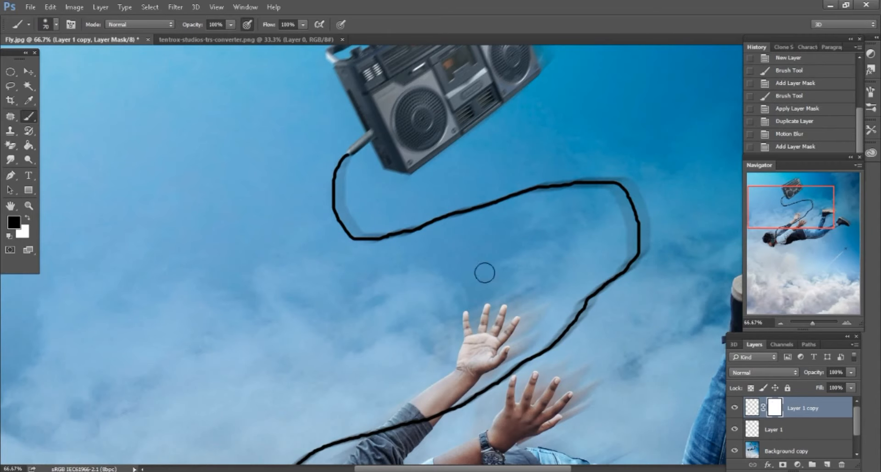
pyautogui.moveTo(484, 272); pyautogui.dragTo(437, 231)
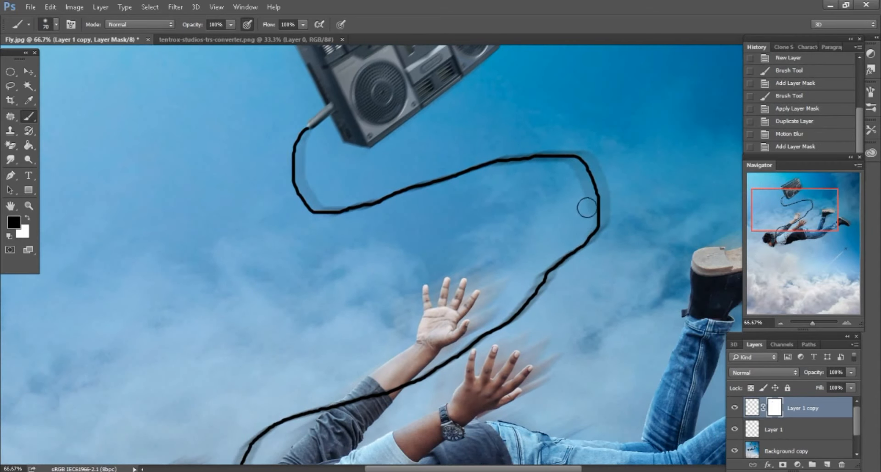
pyautogui.click(485, 175)
# Mask the blur along one side of the lower cable down to the headphones with a 50 to 60 px brush
pyautogui.press('[')
pyautogui.press('[')
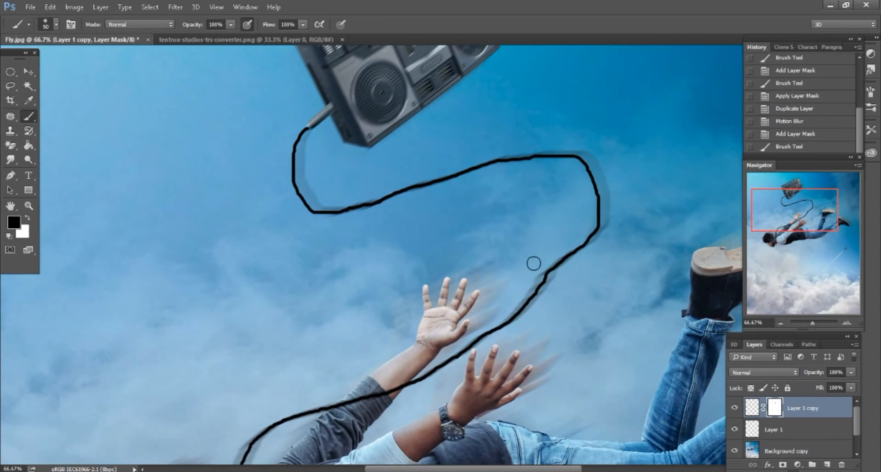
pyautogui.moveTo(479, 339); pyautogui.dragTo(559, 226)
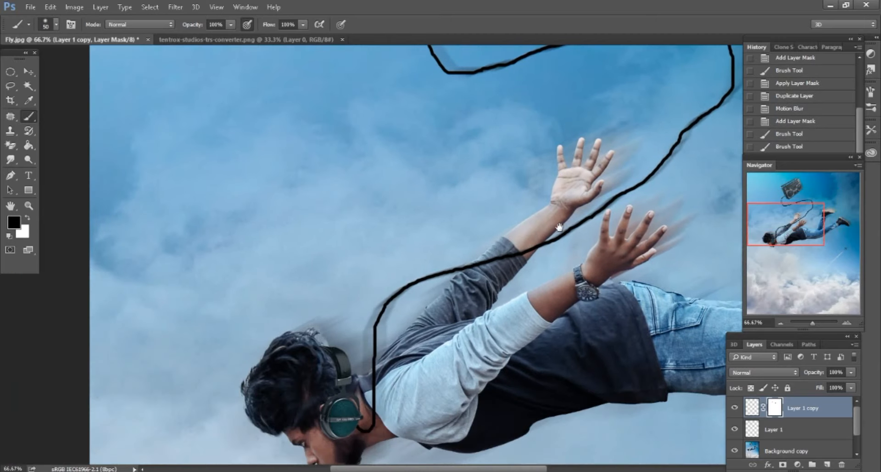
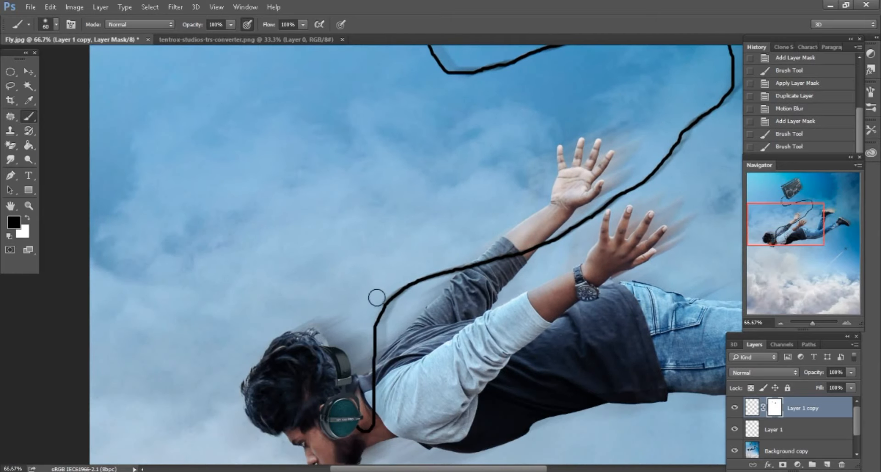
pyautogui.moveTo(383, 290); pyautogui.dragTo(374, 309)
pyautogui.moveTo(393, 346); pyautogui.dragTo(416, 246)
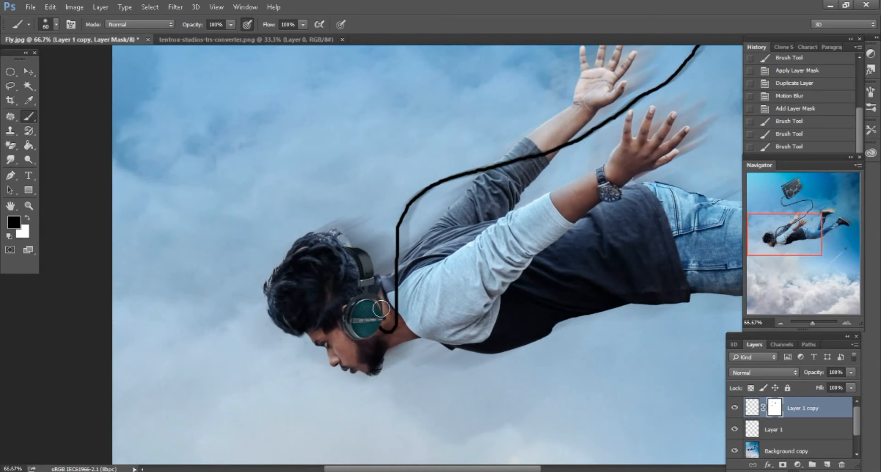
pyautogui.click(386, 325)
# Merge all visible layers into the background and duplicate the merged layer
pyautogui.hotkey('ctrl', '-')
pyautogui.hotkey('ctrl', '-')
pyautogui.hotkey('ctrl', '-')
pyautogui.hotkey('ctrl', '-')
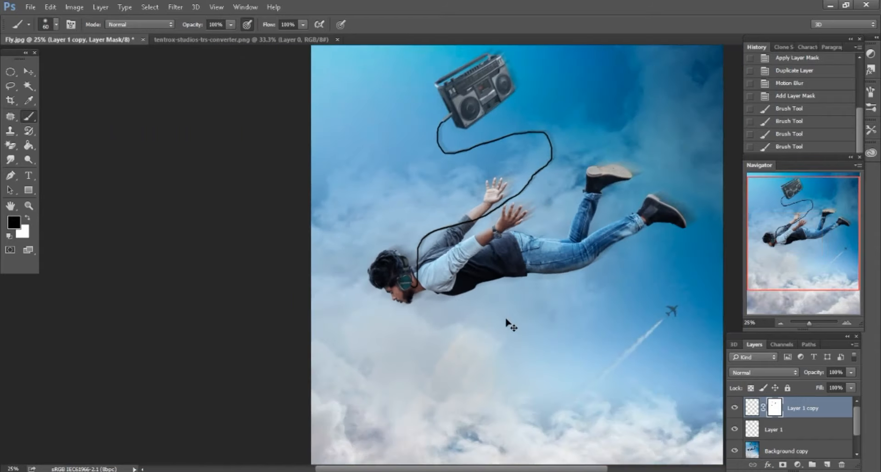
pyautogui.hotkey('ctrl', '-')
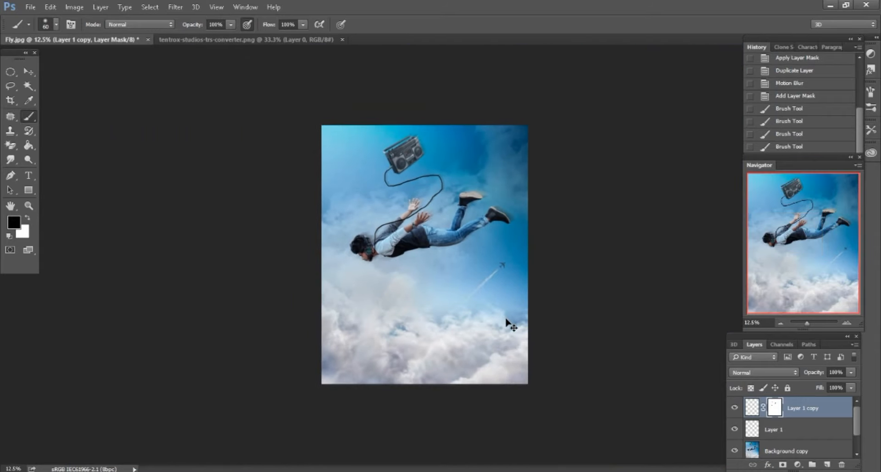
pyautogui.hotkey('ctrl', '+')
pyautogui.hotkey('ctrl', '+')
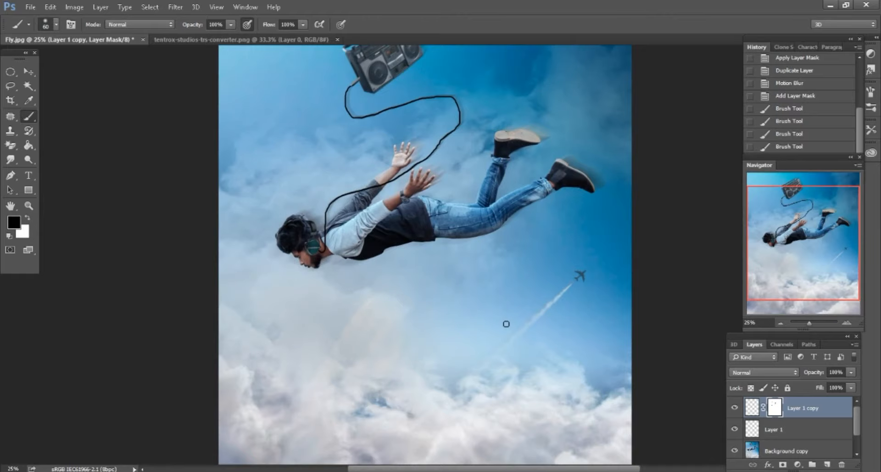
pyautogui.hotkey('ctrl', '-')
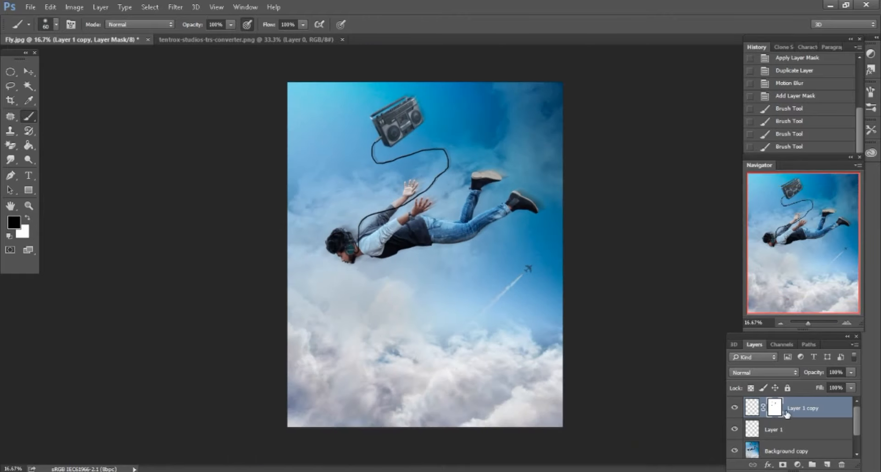
pyautogui.rightClick(815, 405)
pyautogui.click(614, 375)
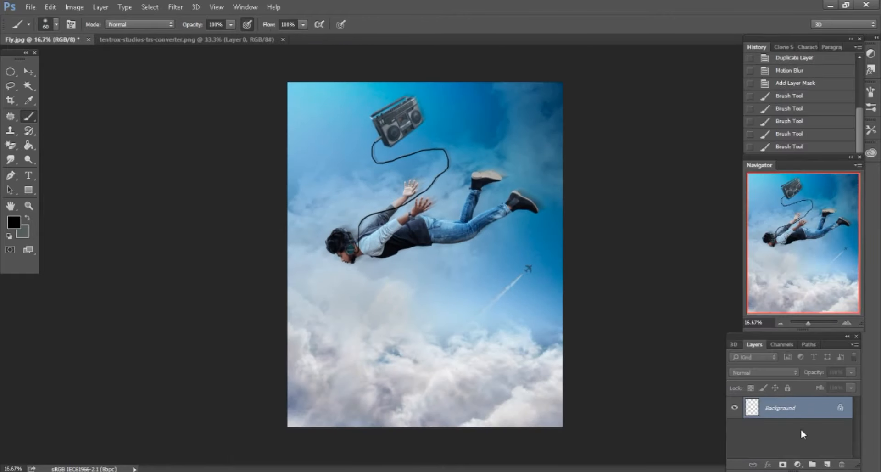
pyautogui.hotkey('ctrl', 'j')
# Add a new layer in Screen blend mode and set the foreground colour to light grey-blue aabbcb
pyautogui.click(827, 464)
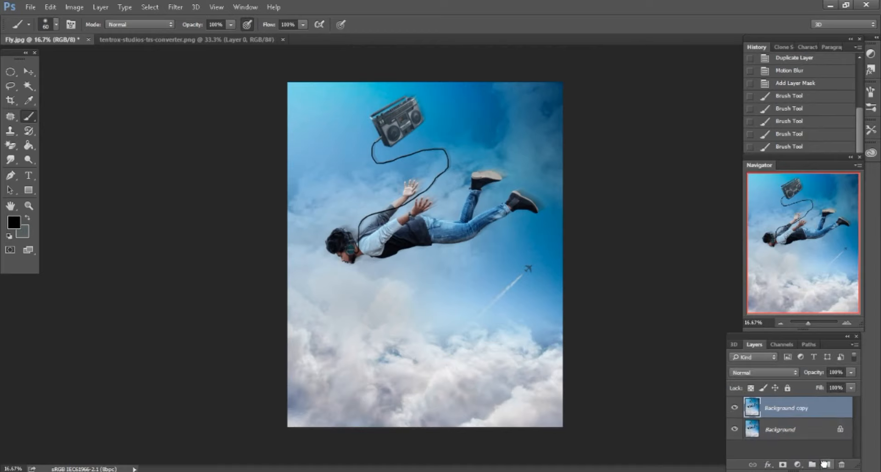
pyautogui.click(13, 223)
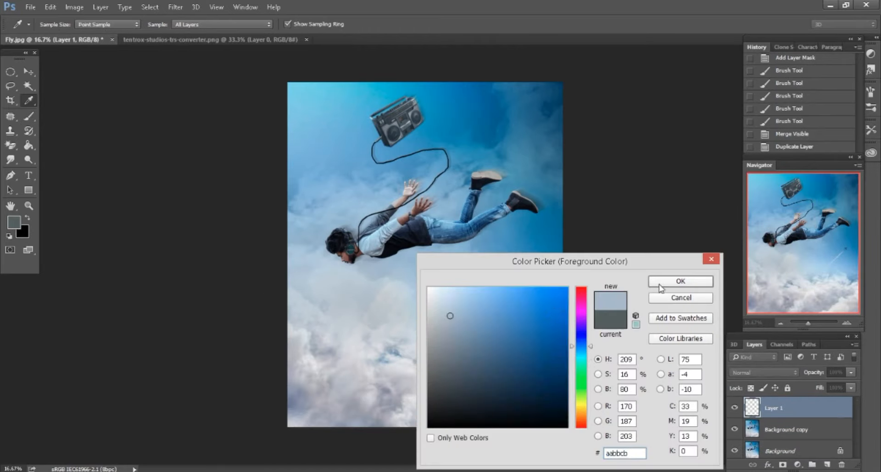
pyautogui.click(651, 279)
pyautogui.click(751, 376)
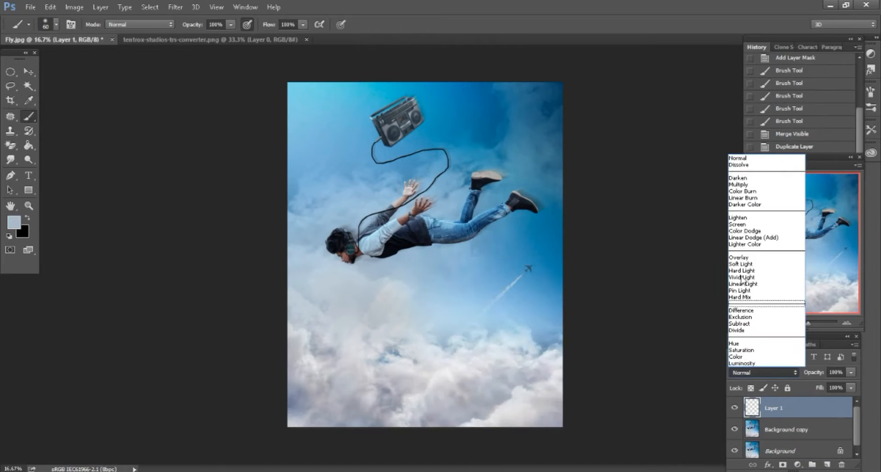
pyautogui.click(739, 227)
# Paint faint haze around the man's head with a soft brush at 5% opacity, sized 900 to 1000 px
pyautogui.hotkey('ctrl', '+')
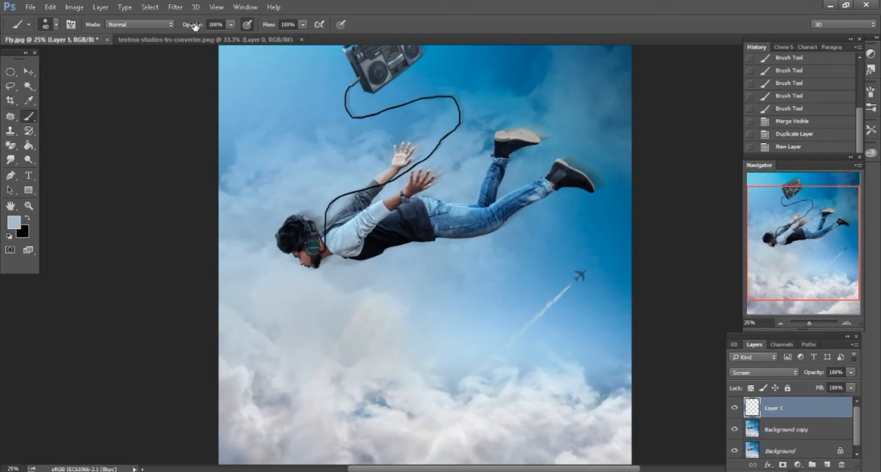
pyautogui.press(']')
pyautogui.press(']')
pyautogui.press(']')
pyautogui.press(']')
pyautogui.press(']')
pyautogui.press(']')
pyautogui.press(']')
pyautogui.press(']')
pyautogui.press(']')
pyautogui.press(']')
pyautogui.press(']')
pyautogui.press(']')
pyautogui.press(']')
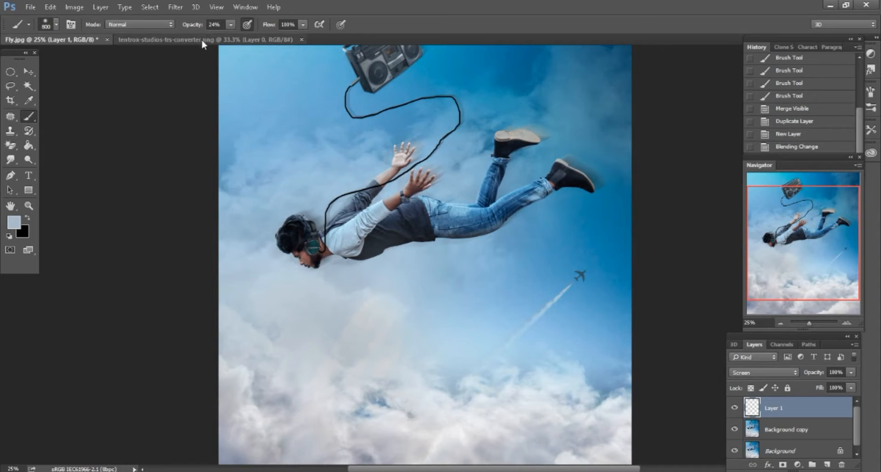
pyautogui.press(']')
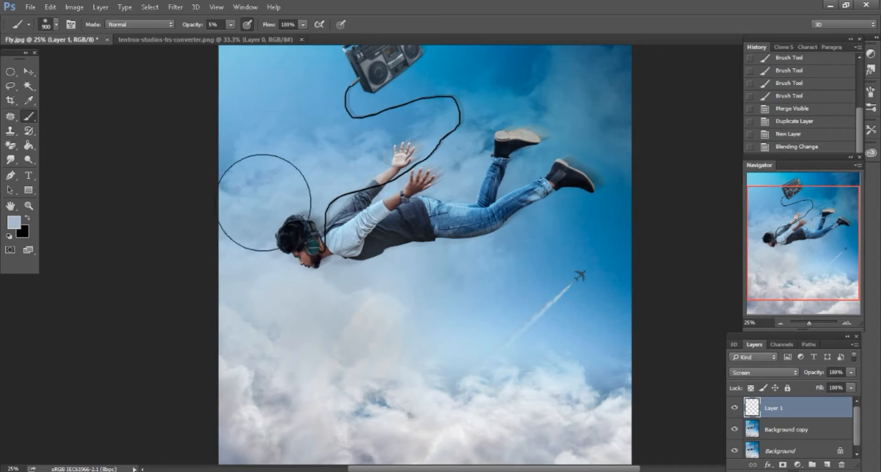
pyautogui.click(269, 220)
pyautogui.click(279, 226)
pyautogui.click(277, 239)
pyautogui.press(']')
pyautogui.click(307, 284)
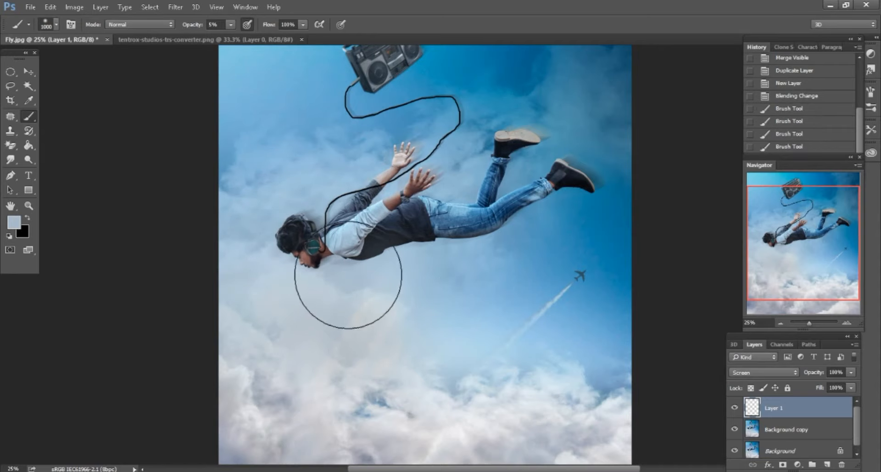
# Dab faint haze over the man's torso, legs and shoes with the 1000 px brush at 5% opacity
pyautogui.click(353, 270)
pyautogui.click(454, 245)
pyautogui.click(507, 151)
pyautogui.click(566, 176)
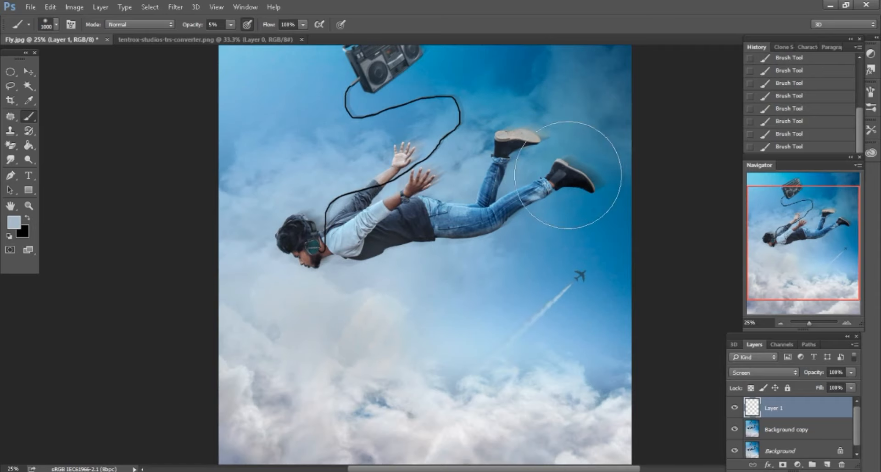
pyautogui.press(']')
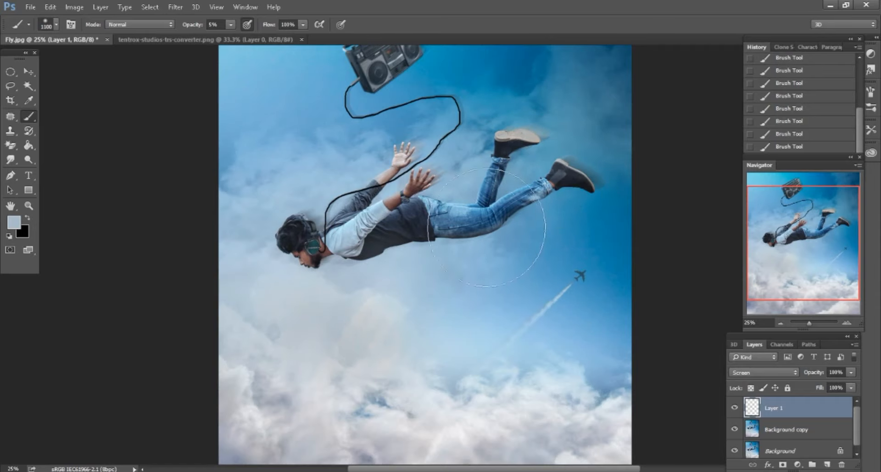
pyautogui.press('[')
pyautogui.press('[')
pyautogui.press('[')
pyautogui.press('[')
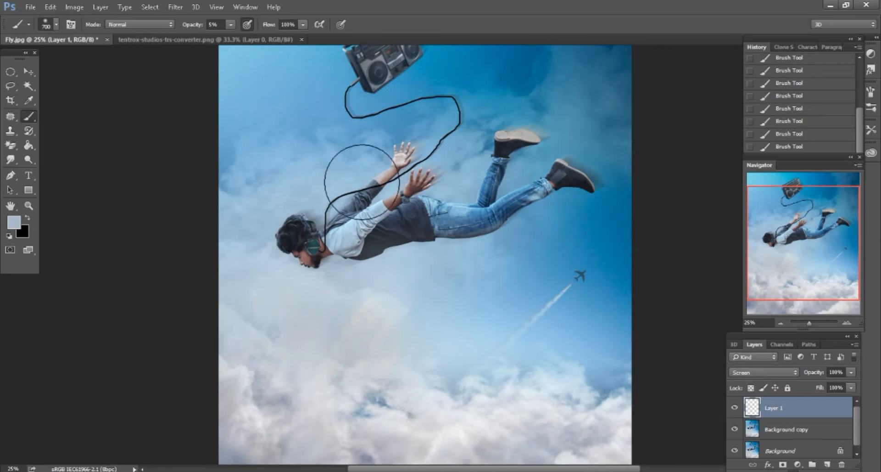
pyautogui.press(']')
pyautogui.press(']')
pyautogui.press(']')
pyautogui.press(']')
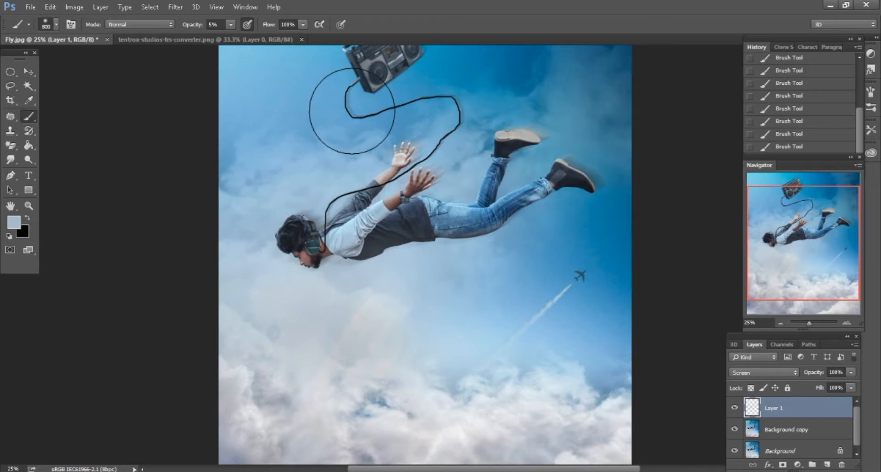
pyautogui.moveTo(315, 133); pyautogui.dragTo(372, 178)
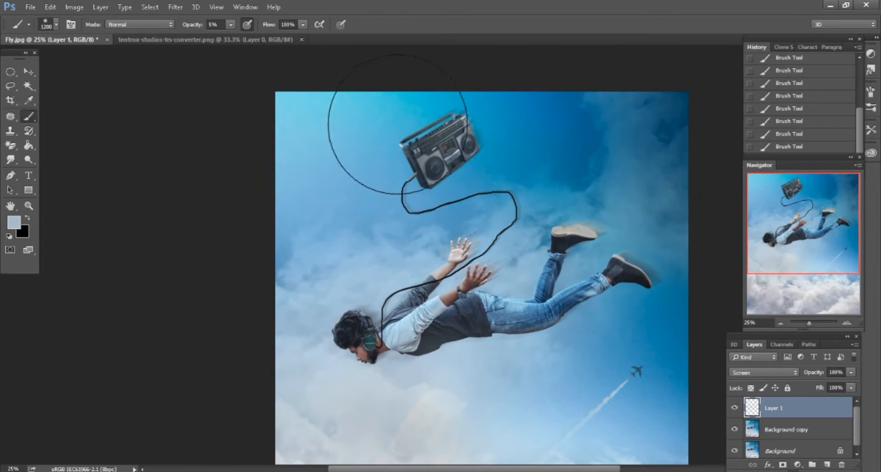
pyautogui.press(']')
pyautogui.press(']')
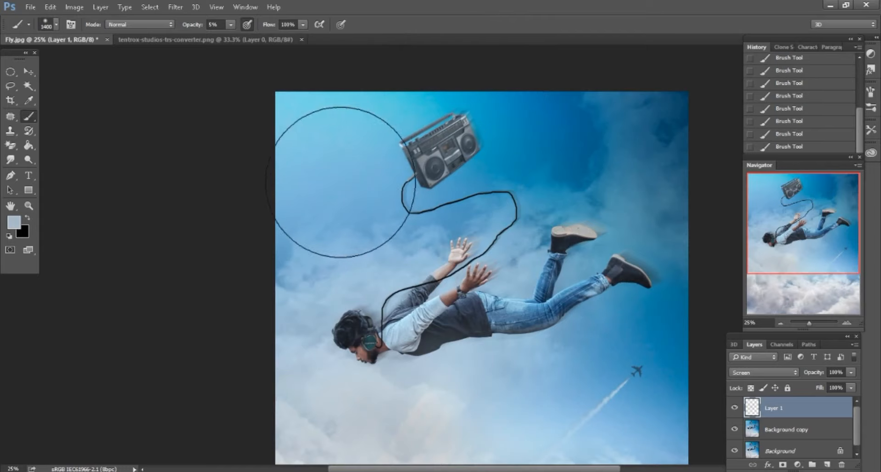
pyautogui.press(']')
pyautogui.moveTo(360, 271); pyautogui.dragTo(333, 164)
pyautogui.press('[')
pyautogui.press('[')
pyautogui.press('[')
pyautogui.press('[')
pyautogui.press('[')
pyautogui.press('[')
pyautogui.press('[')
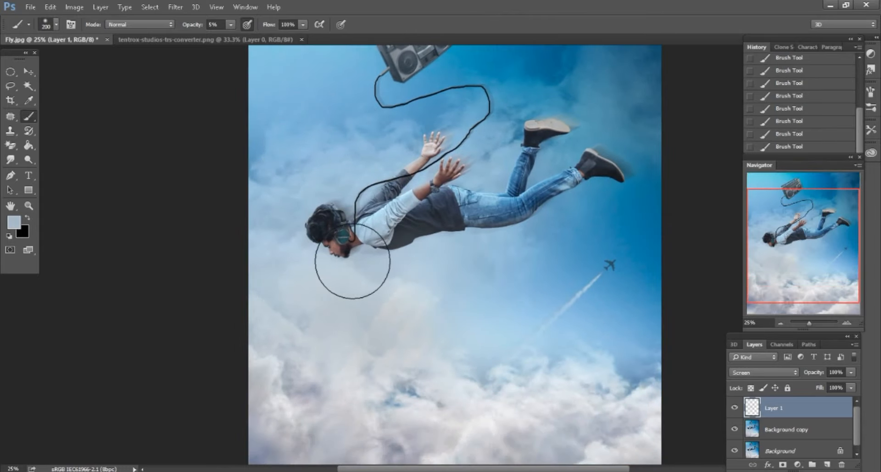
pyautogui.press('[')
pyautogui.press('[')
pyautogui.press('[')
pyautogui.press('[')
pyautogui.press('[')
pyautogui.press('[')
pyautogui.press('[')
pyautogui.press('[')
pyautogui.press('[')
pyautogui.press('[')
pyautogui.press(']')
pyautogui.press(']')
pyautogui.press(']')
pyautogui.press(']')
pyautogui.press(']')
pyautogui.press(']')
pyautogui.press(']')
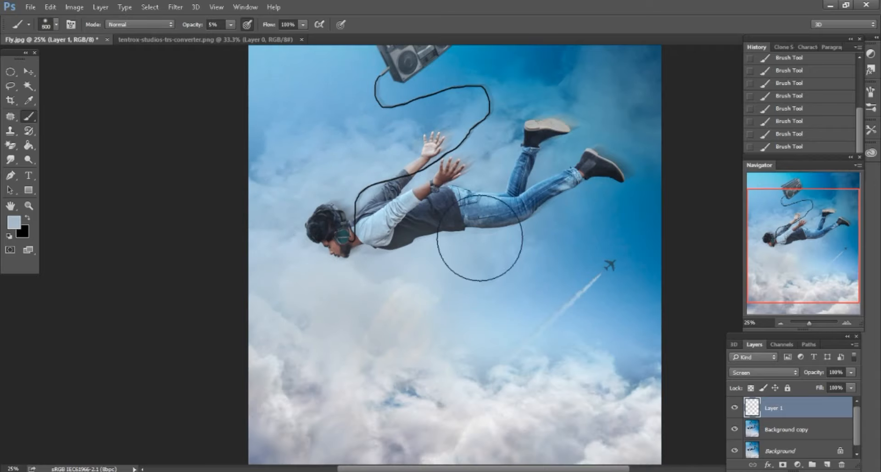
# Merge the haze layer down into the background copy and add a new empty layer above it
pyautogui.hotkey('ctrl', '-')
pyautogui.hotkey('ctrl', '-')
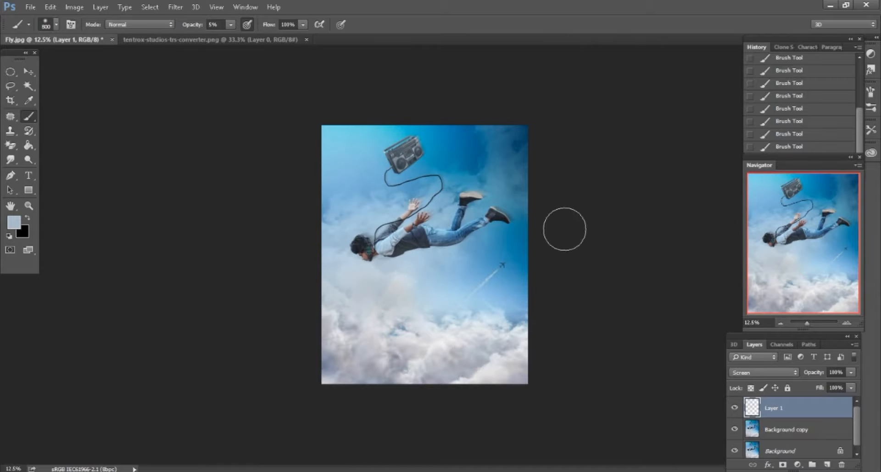
pyautogui.hotkey('ctrl', '-')
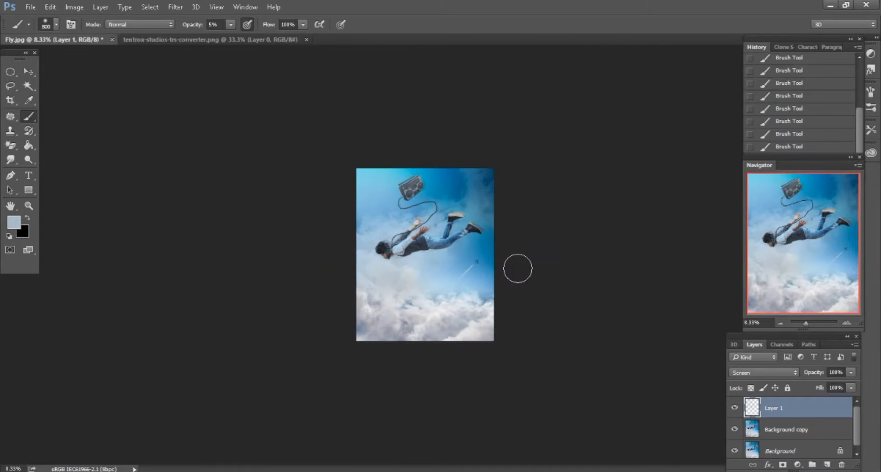
pyautogui.rightClick(794, 414)
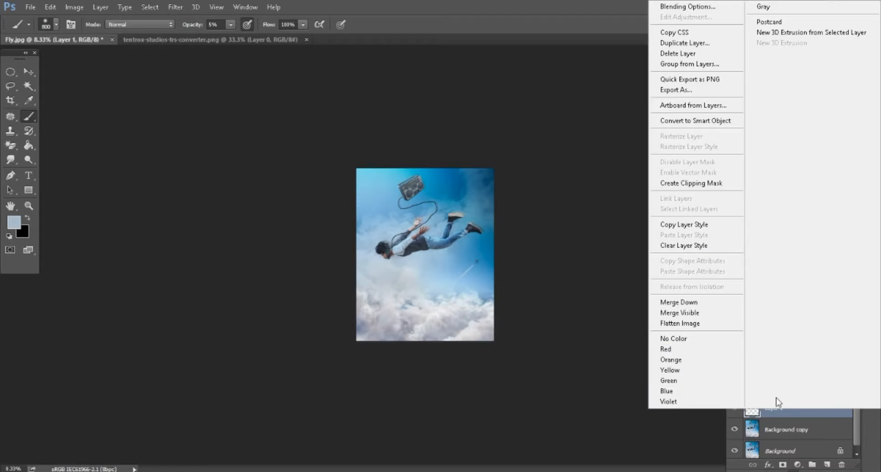
pyautogui.click(697, 356)
pyautogui.click(826, 463)
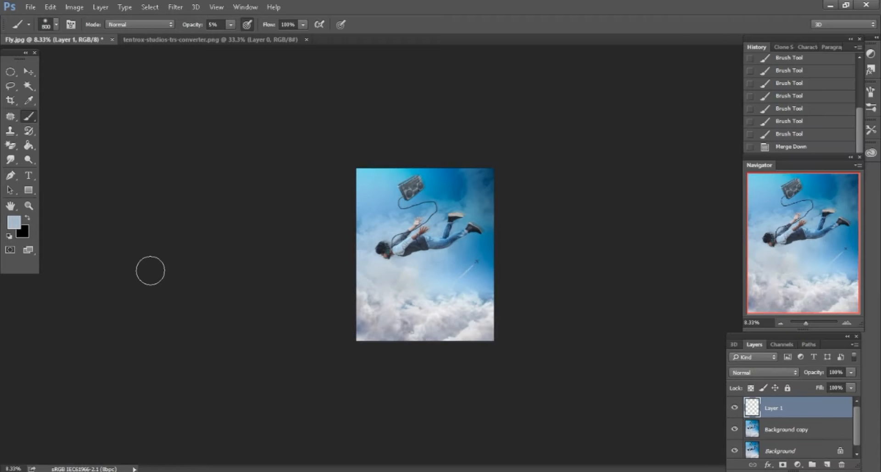
# Set the foreground colour to dark blue 06364f
pyautogui.click(14, 223)
pyautogui.moveTo(450, 314); pyautogui.dragTo(450, 381)
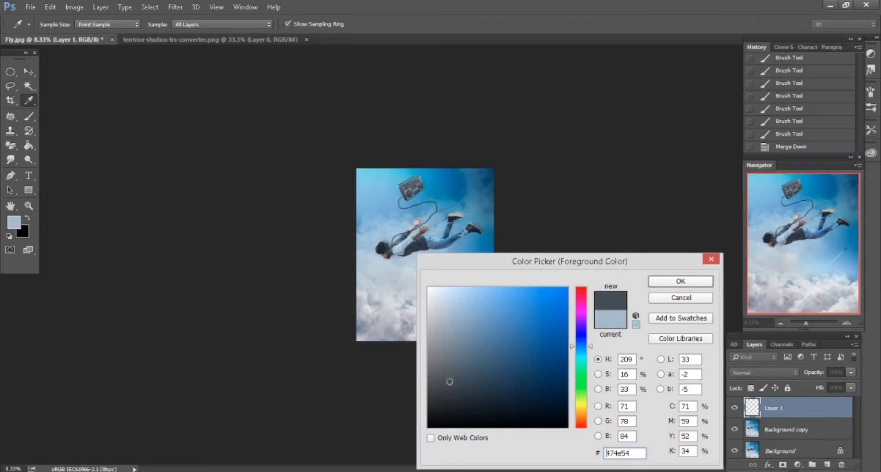
pyautogui.moveTo(576, 345); pyautogui.dragTo(557, 384)
pyautogui.click(681, 281)
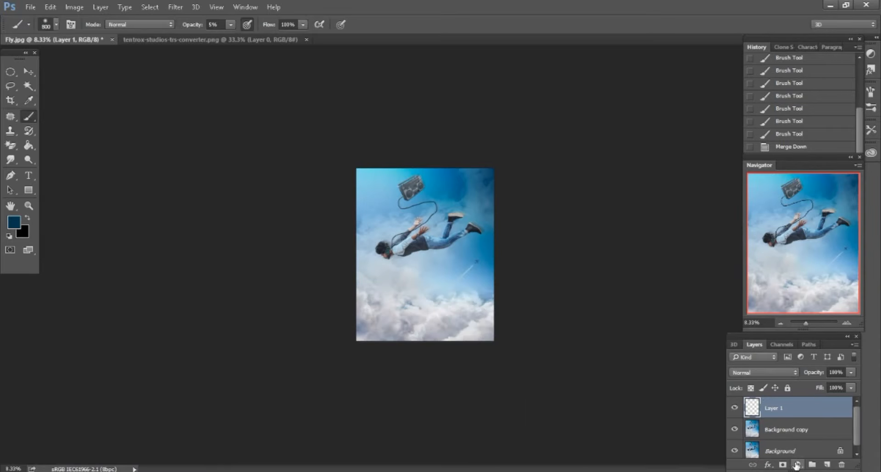
pyautogui.click(796, 465)
pyautogui.click(780, 235)
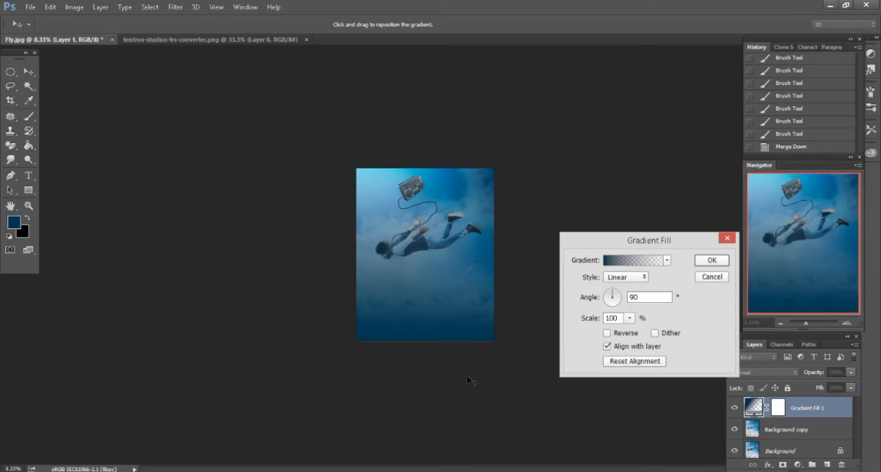
pyautogui.hotkey('ctrl', '+')
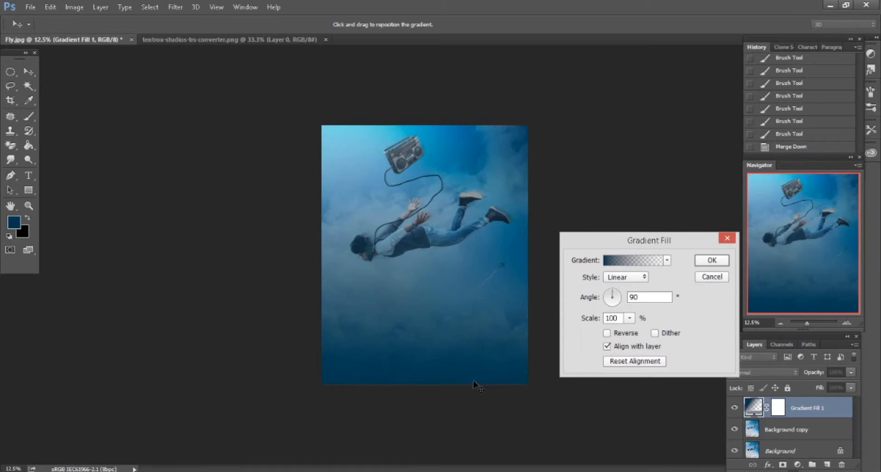
pyautogui.click(703, 280)
# Darken the blue foreground colour and add a linear foreground-to-transparent gradient fill layer at 90° and 100% scale
pyautogui.click(14, 223)
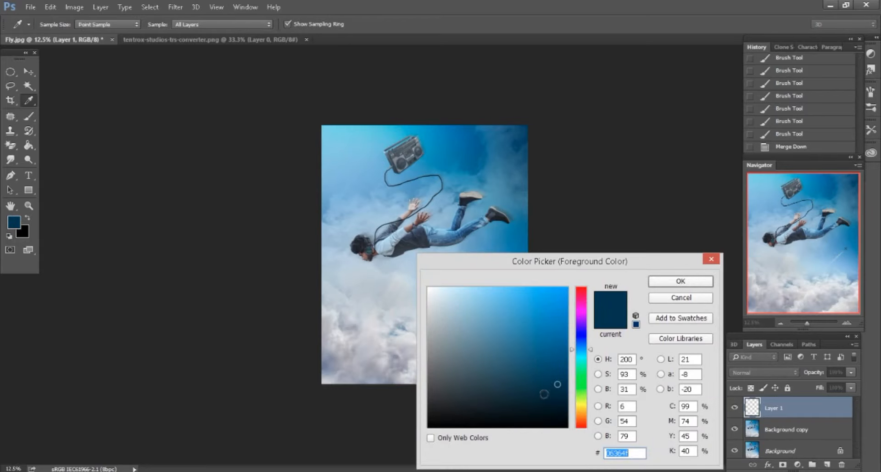
pyautogui.click(680, 281)
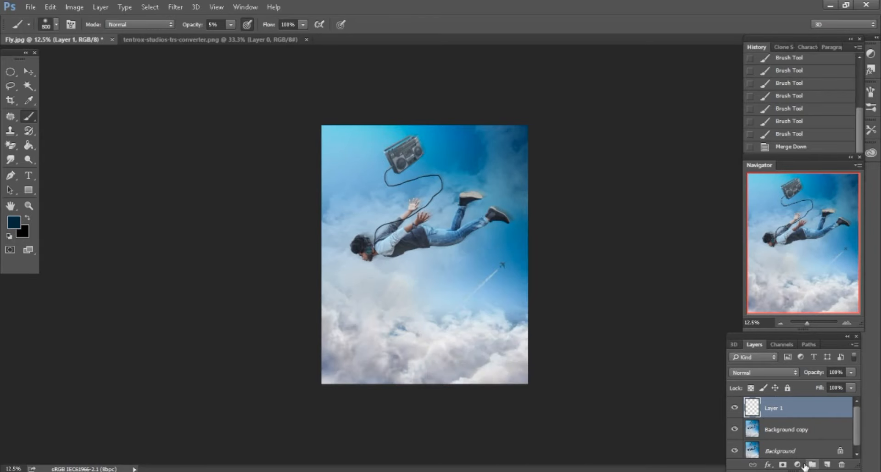
pyautogui.click(797, 464)
pyautogui.click(780, 237)
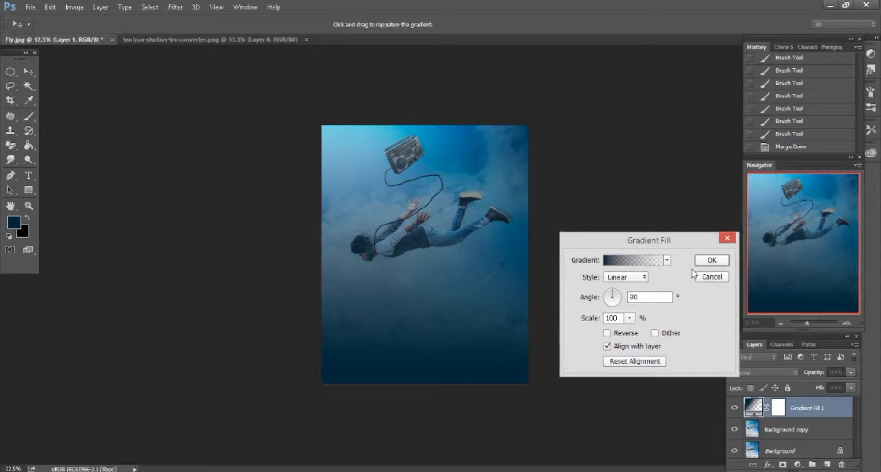
pyautogui.click(711, 260)
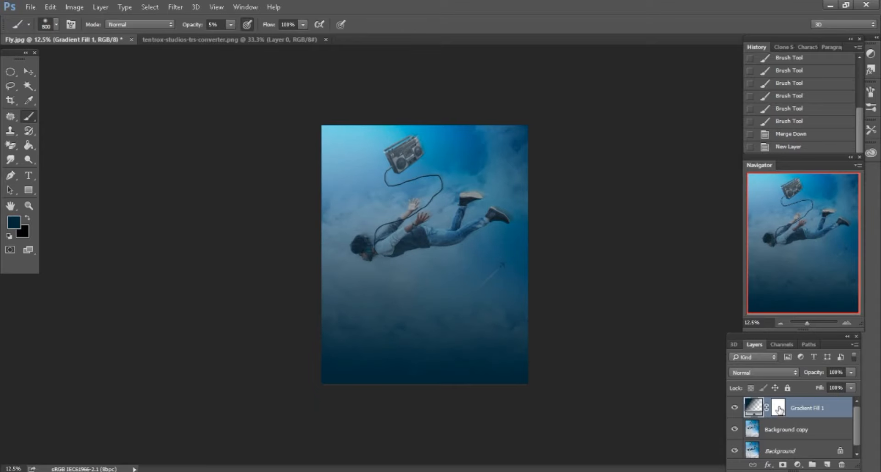
# Paint black on the gradient fill's mask with a 2600 px brush at 35% opacity to clear the man, boombox and surrounding sky
pyautogui.press('d')
pyautogui.press(']')
pyautogui.press(']')
pyautogui.press(']')
pyautogui.press(']')
pyautogui.press(']')
pyautogui.press(']')
pyautogui.press(']')
pyautogui.press(']')
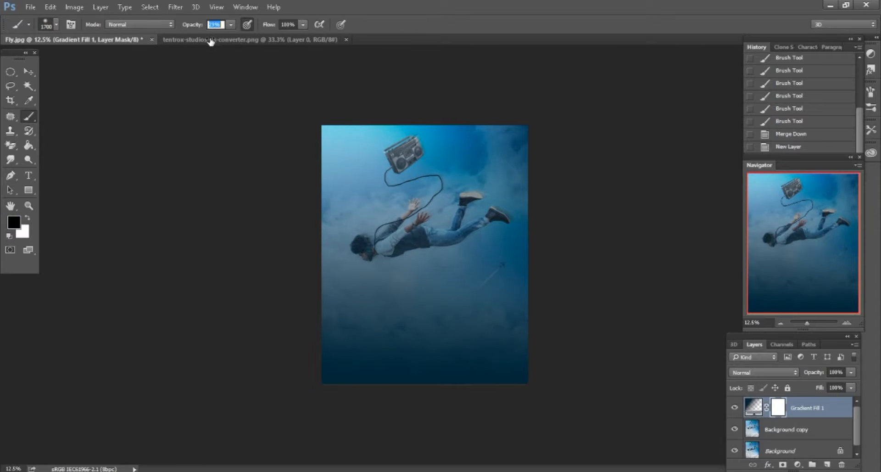
pyautogui.moveTo(212, 42); pyautogui.dragTo(213, 43)
pyautogui.press(']')
pyautogui.press(']')
pyautogui.press(']')
pyautogui.press(']')
pyautogui.press(']')
pyautogui.press(']')
pyautogui.press(']')
pyautogui.press(']')
pyautogui.press(']')
pyautogui.moveTo(413, 204)
pyautogui.mouseDown()
pyautogui.moveTo(387, 186)
pyautogui.moveTo(474, 139)
pyautogui.moveTo(453, 257)
pyautogui.moveTo(366, 261)
pyautogui.moveTo(336, 276)
pyautogui.moveTo(431, 260)
pyautogui.moveTo(477, 282)
pyautogui.mouseUp()
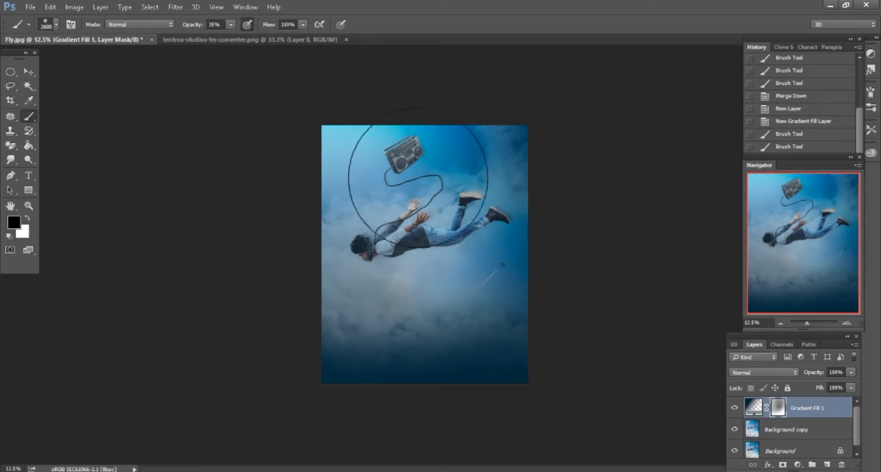
pyautogui.moveTo(426, 177)
pyautogui.mouseDown()
pyautogui.moveTo(354, 228)
pyautogui.moveTo(321, 238)
pyautogui.moveTo(338, 232)
pyautogui.mouseUp()
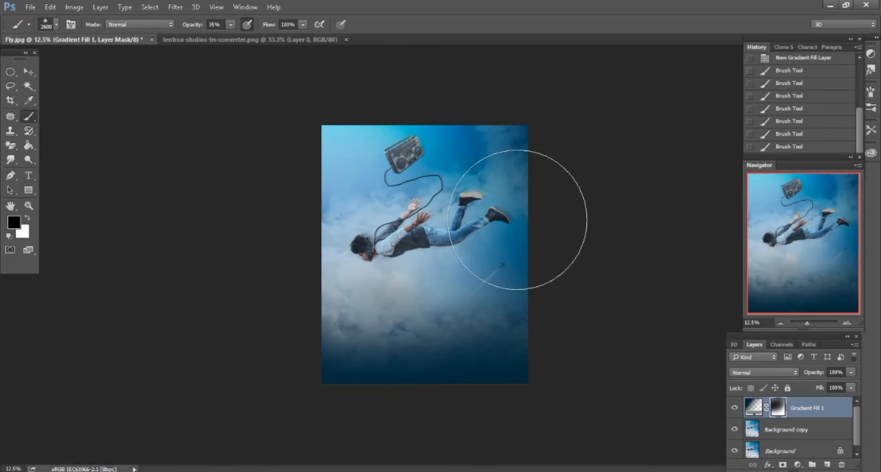
pyautogui.scroll(-1, 517, 220)
pyautogui.scroll(-1, 517, 220)
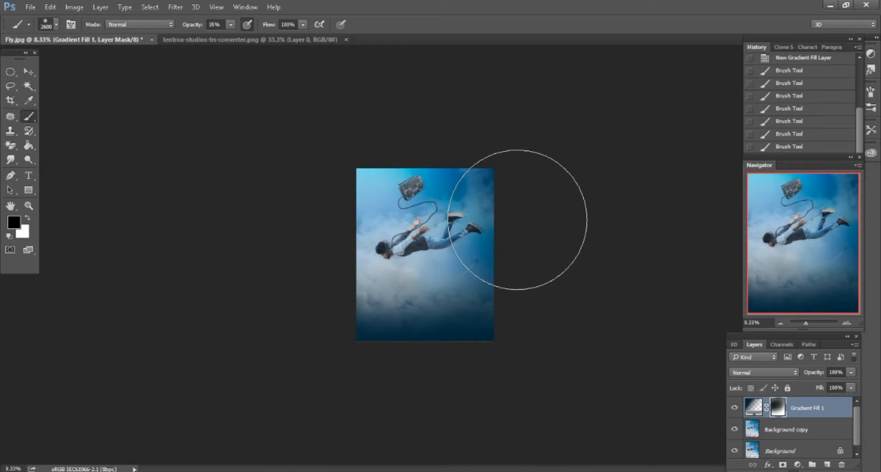
pyautogui.scroll(2, 510, 225)
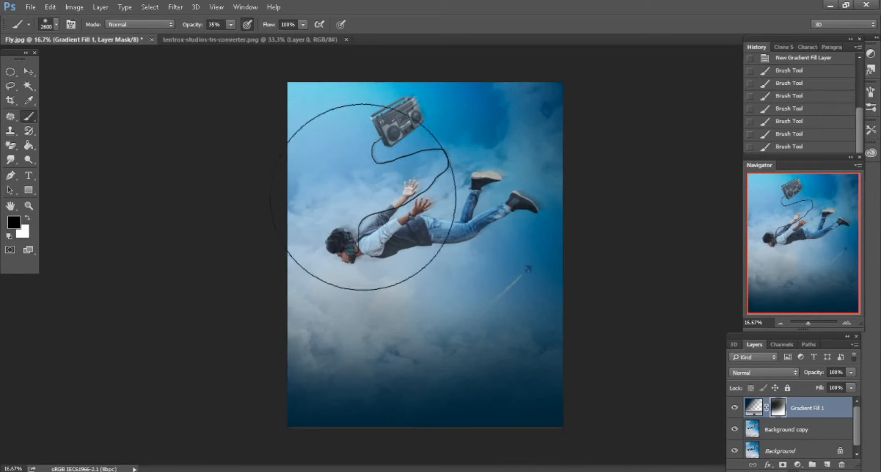
pyautogui.click(379, 213)
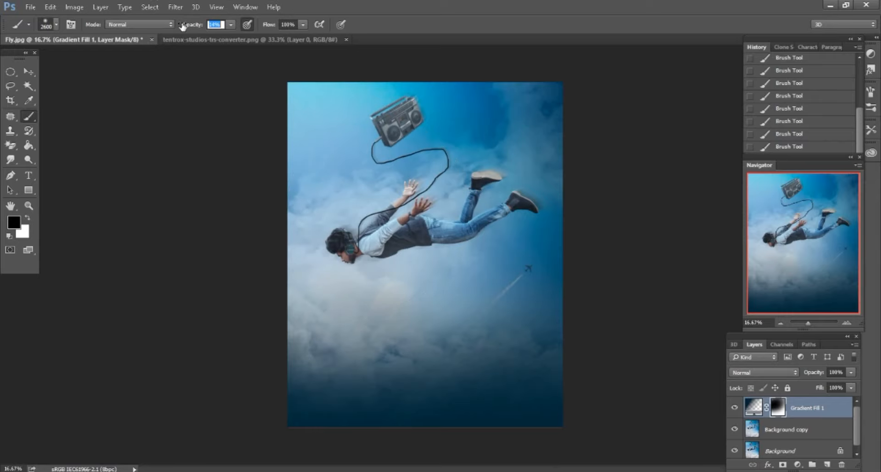
# Soften the gradient over the lower clouds by painting its mask with a 2200 px black brush at 14% opacity
pyautogui.press('[')
pyautogui.press('[')
pyautogui.press('[')
pyautogui.press('[')
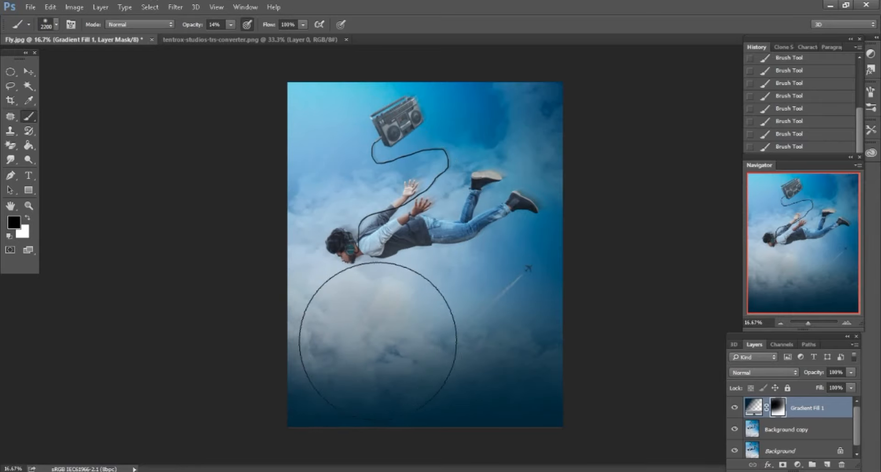
pyautogui.moveTo(377, 338); pyautogui.dragTo(484, 330)
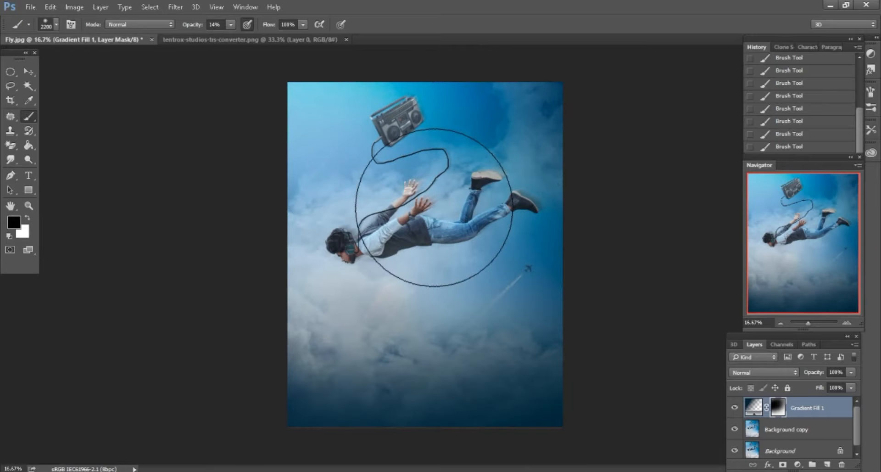
# Merge the gradient fill layer down into the background copy and duplicate the merged layer
pyautogui.rightClick(809, 408)
pyautogui.click(674, 367)
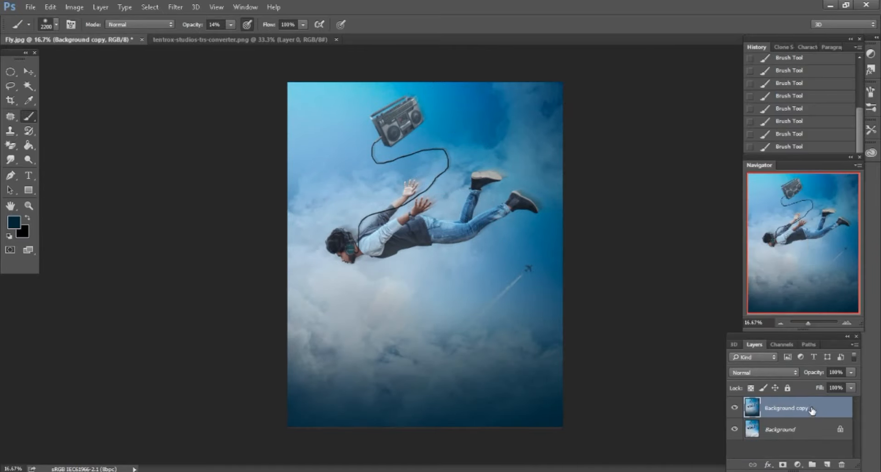
pyautogui.moveTo(811, 410); pyautogui.dragTo(826, 464)
# Close the tentrox-studios-trs-converter.png document, leaving Fly.jpg open with the Move tool active
pyautogui.click(29, 72)
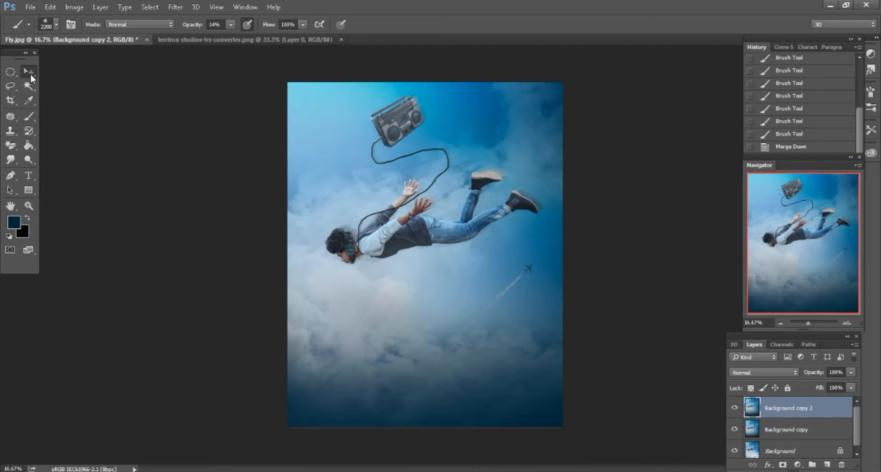
pyautogui.click(207, 40)
pyautogui.click(340, 39)
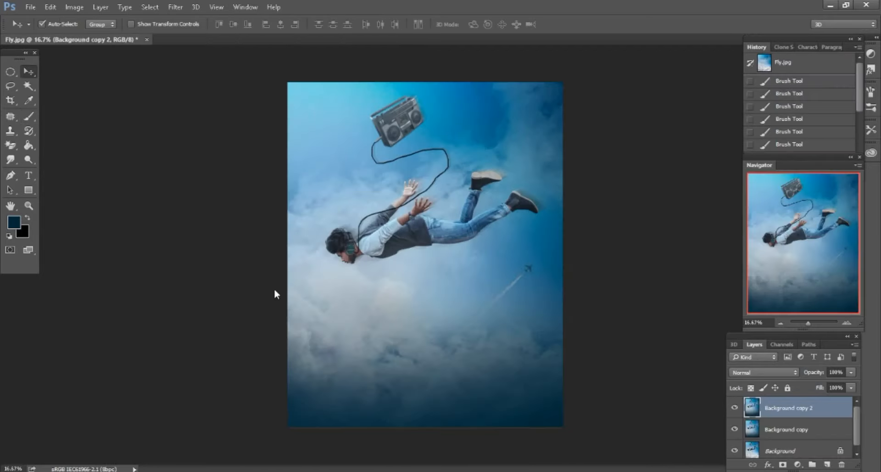
# Open unnamed (10).png from the Personal Power folder and bring its bird flock into Fly.jpg over the clouds below the man
pyautogui.click(86, 471)
pyautogui.click(297, 275)
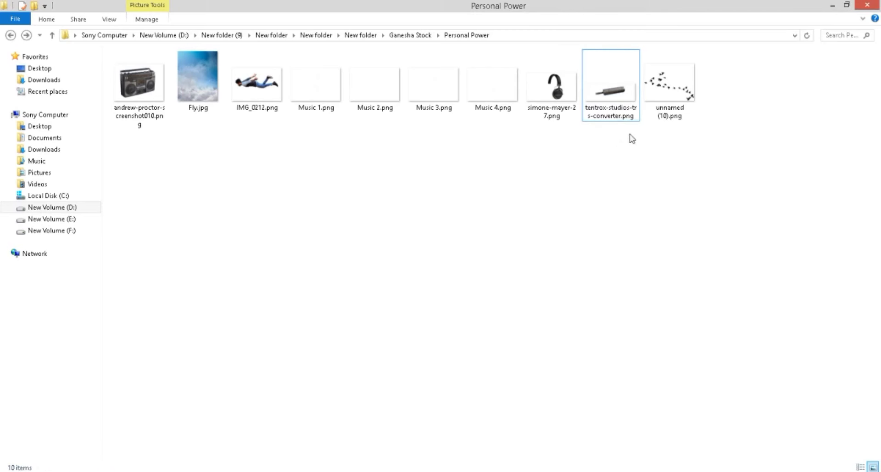
pyautogui.moveTo(670, 85); pyautogui.dragTo(488, 40)
pyautogui.moveTo(397, 207); pyautogui.dragTo(439, 337)
# Convert the bird flock layer to a smart object
pyautogui.hotkey('ctrl', '+')
pyautogui.moveTo(823, 262); pyautogui.dragTo(810, 294)
pyautogui.rightClick(801, 410)
pyautogui.click(605, 185)
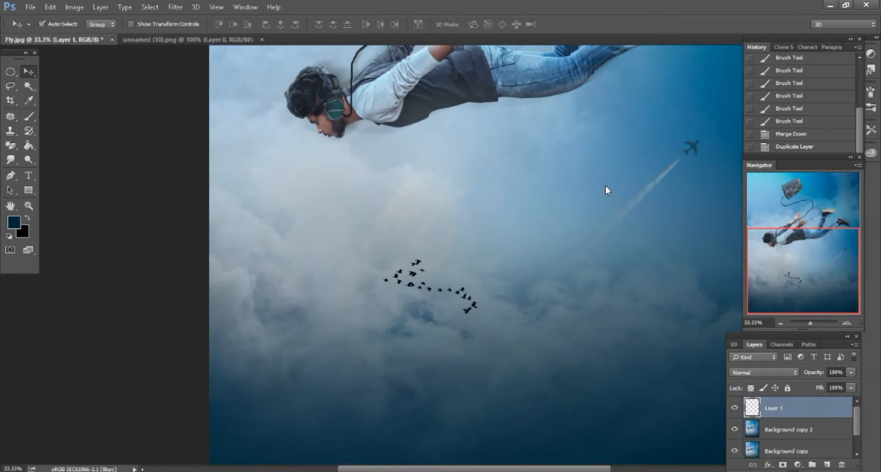
# Scale the bird flock to 148% and move it leftward over the clouds below the man's head
pyautogui.scroll(-3, 553, 214)
pyautogui.hscroll(-2, 550, 213)
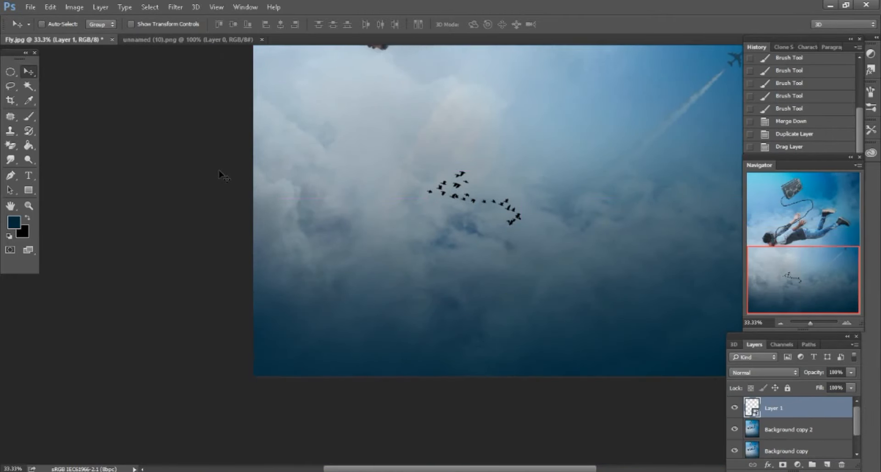
pyautogui.click(51, 7)
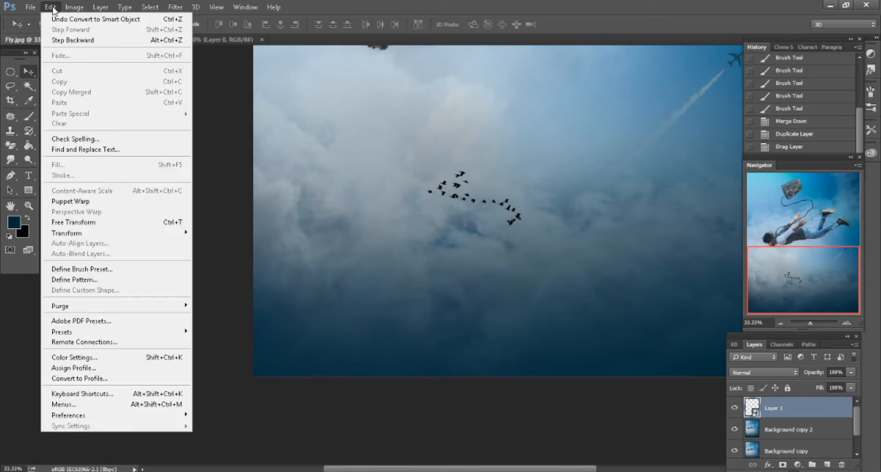
pyautogui.click(55, 220)
pyautogui.moveTo(211, 30); pyautogui.dragTo(237, 33)
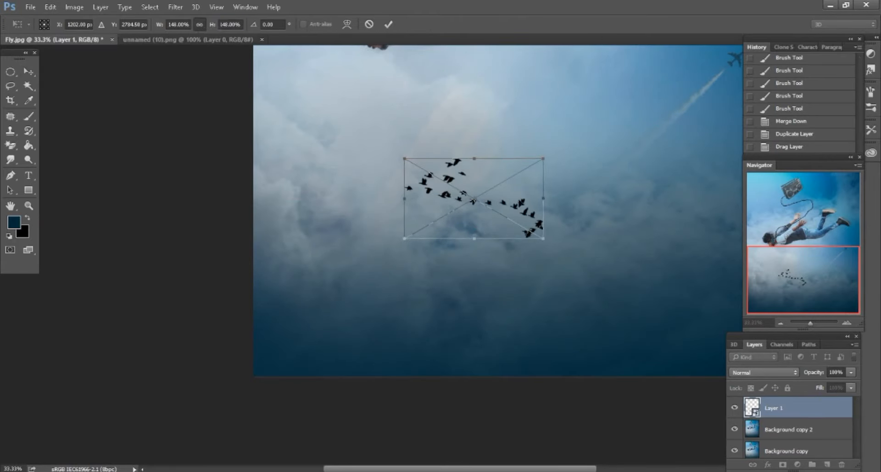
pyautogui.moveTo(521, 203); pyautogui.dragTo(450, 202)
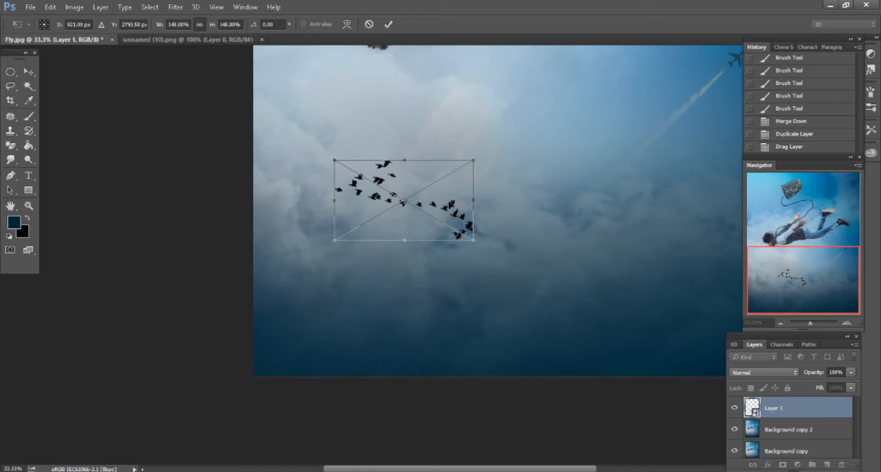
pyautogui.click(388, 24)
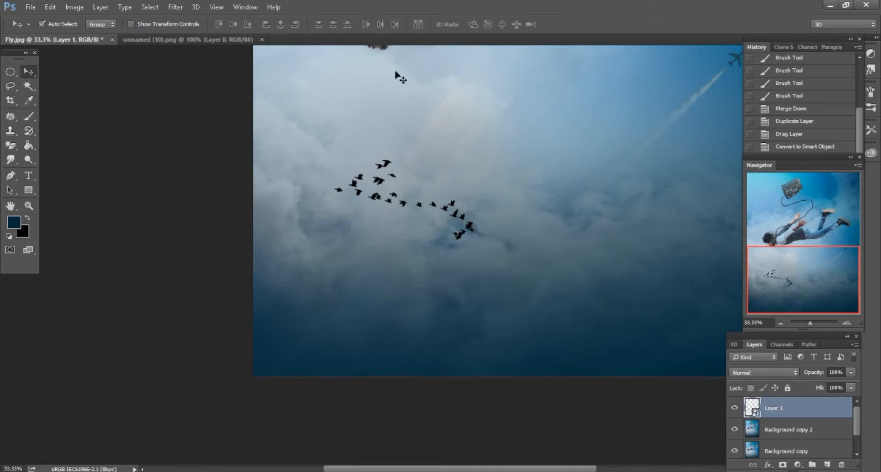
# Add a layer mask to the bird flock and fade its trailing birds with a black brush, size 700, 39% opacity
pyautogui.scroll(3, 471, 275)
pyautogui.scroll(-2, 451, 277)
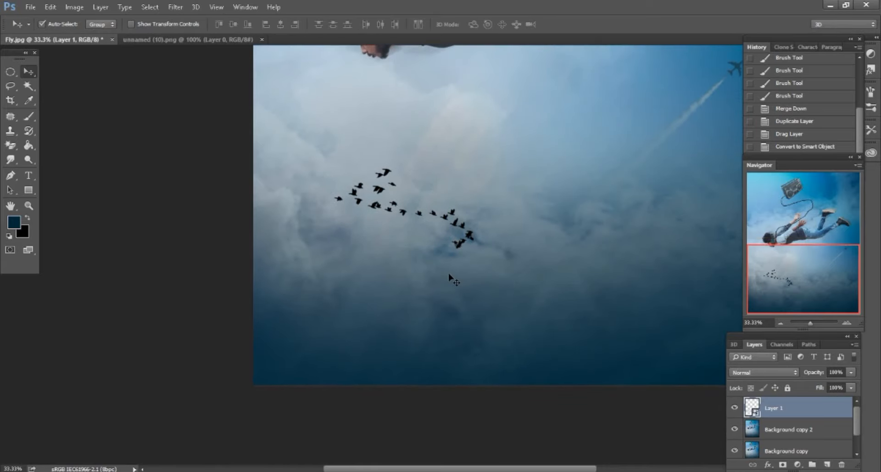
pyautogui.scroll(-2, 214, 159)
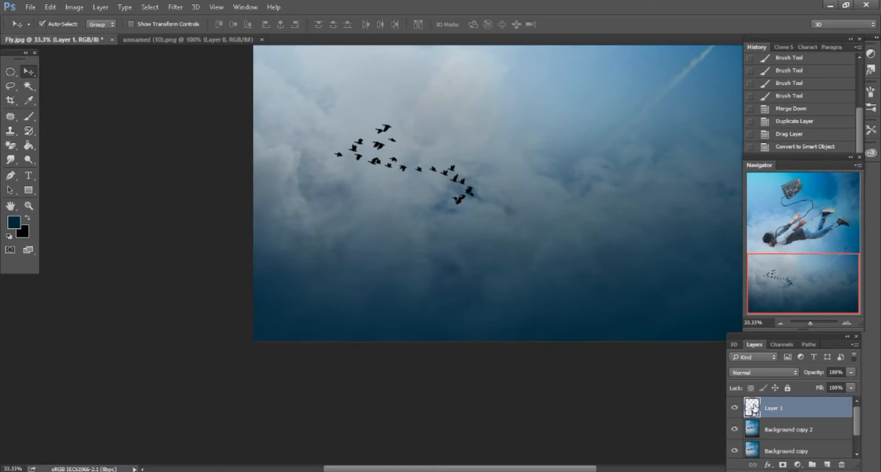
pyautogui.click(782, 465)
pyautogui.click(34, 118)
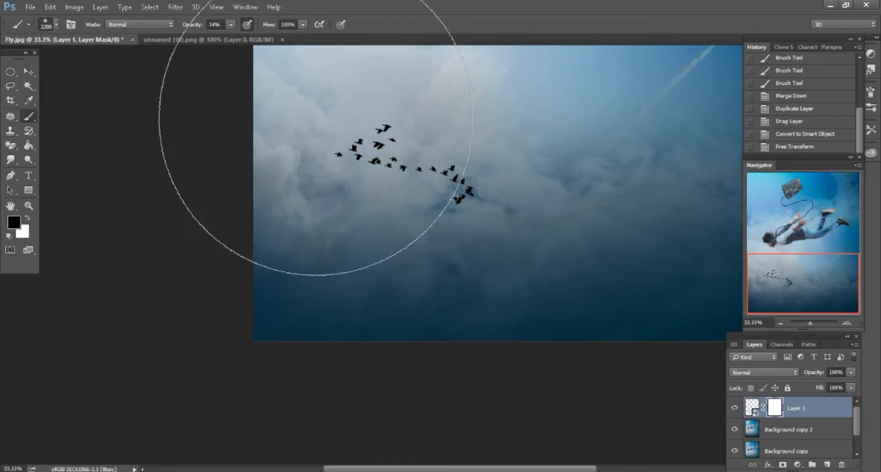
pyautogui.press('Return')
pyautogui.press('[')
pyautogui.press('[')
pyautogui.press('[')
pyautogui.press('[')
pyautogui.press('[')
pyautogui.press('[')
pyautogui.press('[')
pyautogui.press('[')
pyautogui.press('[')
pyautogui.press('[')
pyautogui.press('[')
pyautogui.press('[')
pyautogui.press('[')
pyautogui.press('[')
pyautogui.press('[')
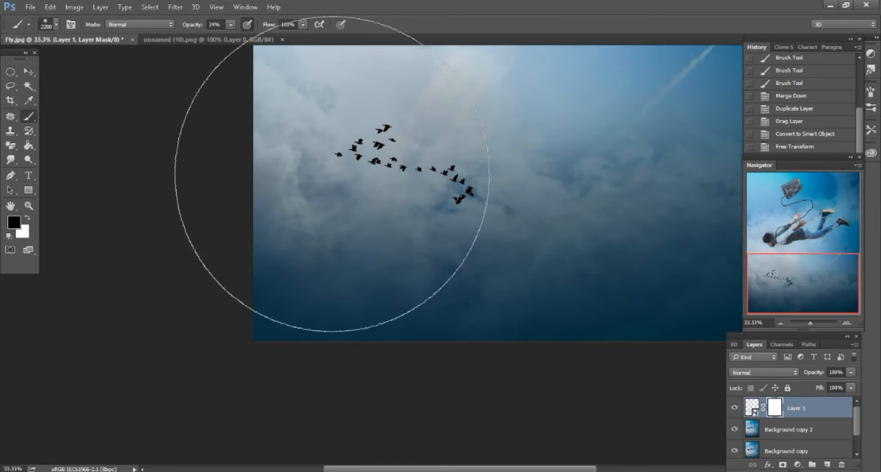
pyautogui.moveTo(465, 199); pyautogui.dragTo(462, 192)
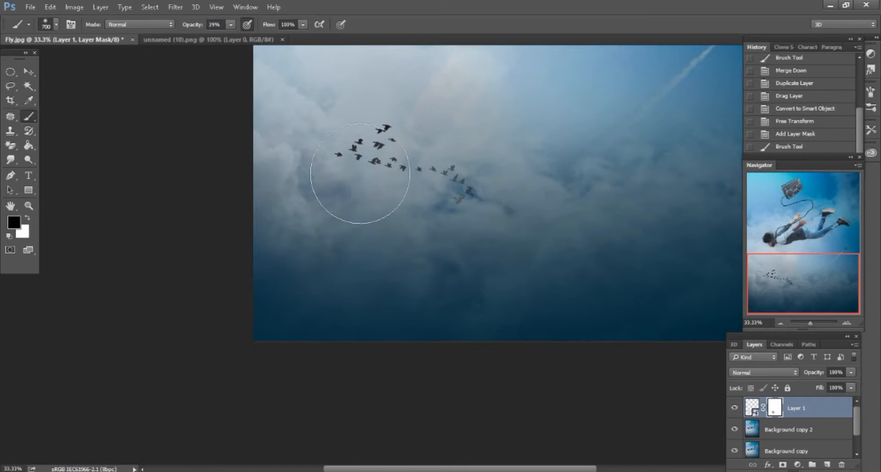
pyautogui.click(406, 203)
pyautogui.click(461, 216)
# Close the unnamed (10).png document, leaving Fly.jpg open with the Move tool active
pyautogui.hotkey('ctrl', '-')
pyautogui.hotkey('ctrl', '-')
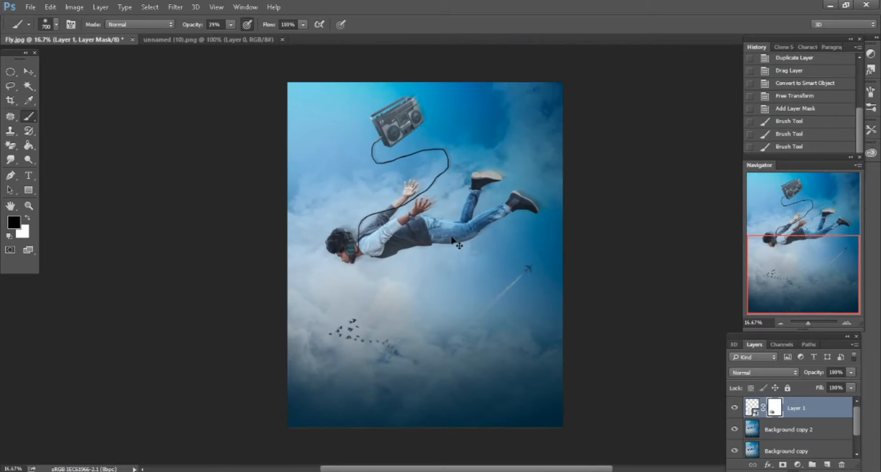
pyautogui.click(32, 75)
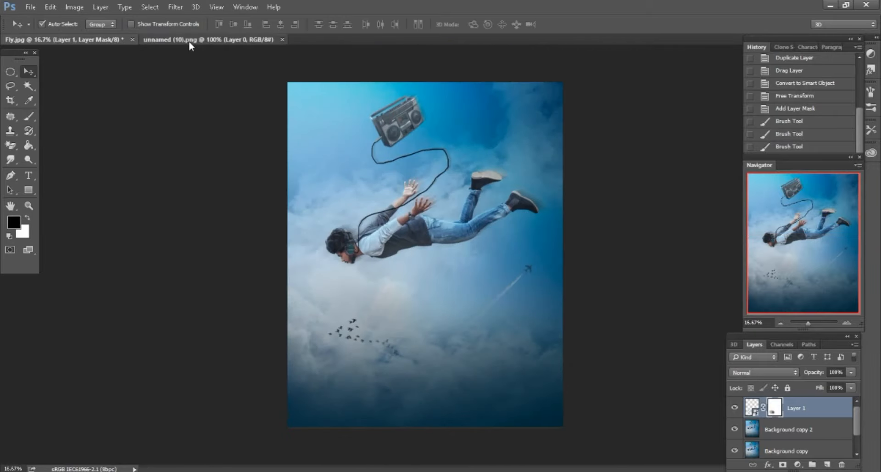
pyautogui.click(191, 40)
pyautogui.click(282, 40)
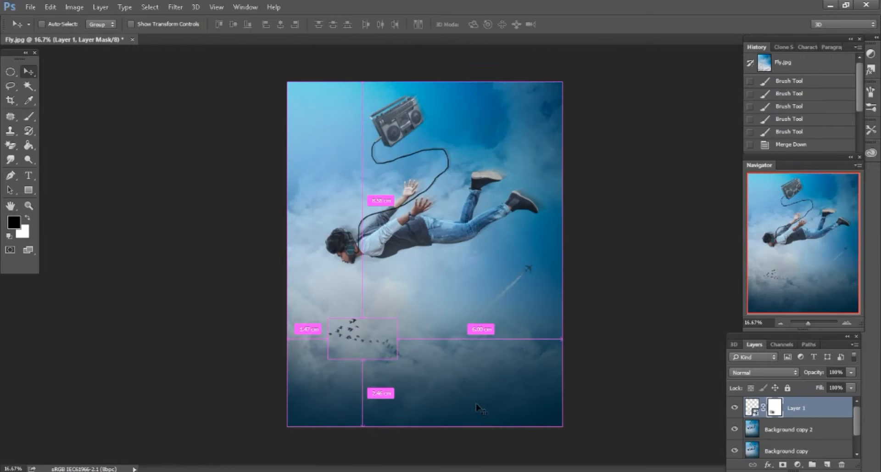
# Merge the masked bird flock layer down into Background copy 2
pyautogui.hotkey('ctrl', '-')
pyautogui.rightClick(801, 411)
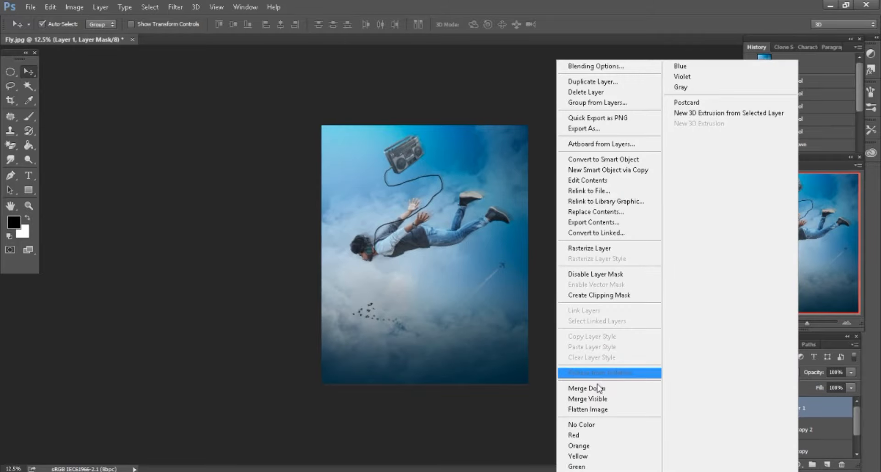
pyautogui.click(599, 388)
# Open Music 1.png from the Personal Power folder, bring its white treble clef into Fly.jpg and convert the layer to a smart object
pyautogui.hotkey('alt', 'Tab')
pyautogui.click(340, 243)
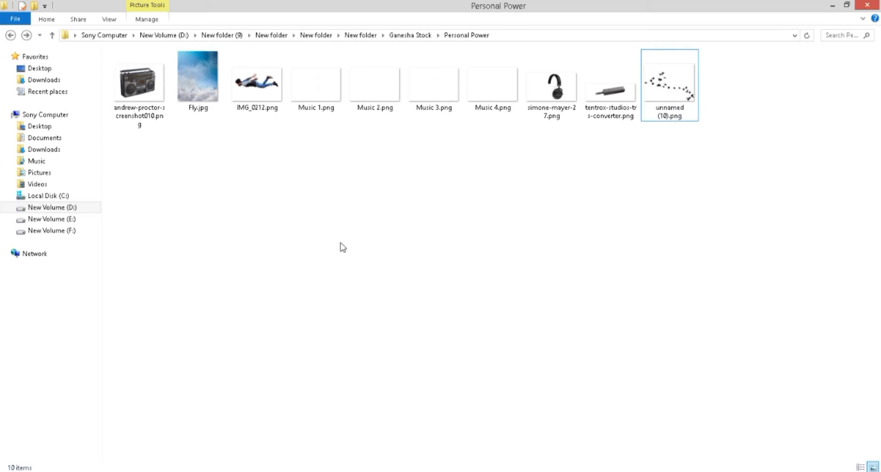
pyautogui.moveTo(319, 92); pyautogui.dragTo(550, 36)
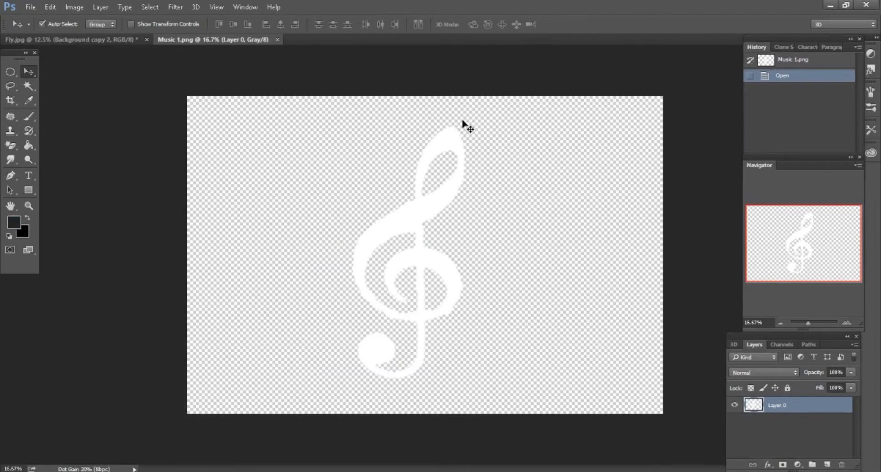
pyautogui.moveTo(419, 202); pyautogui.dragTo(457, 326)
pyautogui.rightClick(815, 409)
pyautogui.click(643, 189)
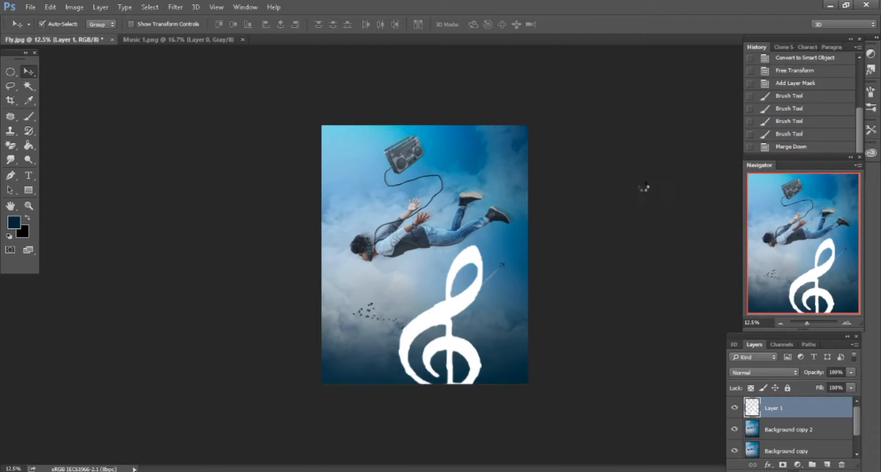
# Free-transform the treble clef to 20% of its size, keeping its proportions
pyautogui.click(52, 7)
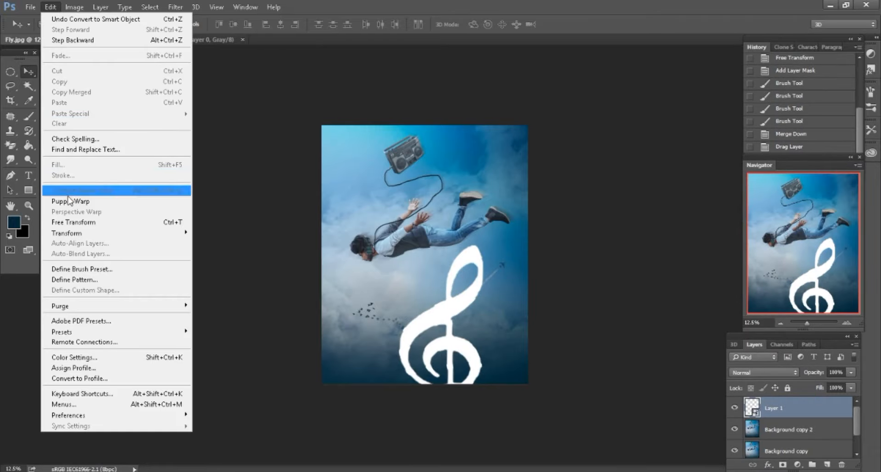
pyautogui.click(92, 221)
pyautogui.moveTo(211, 27); pyautogui.dragTo(168, 19)
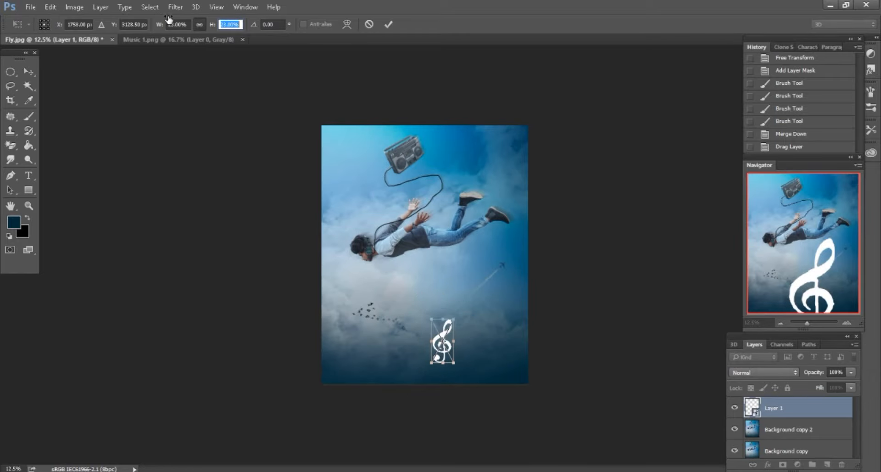
pyautogui.hotkey('ctrl', '+')
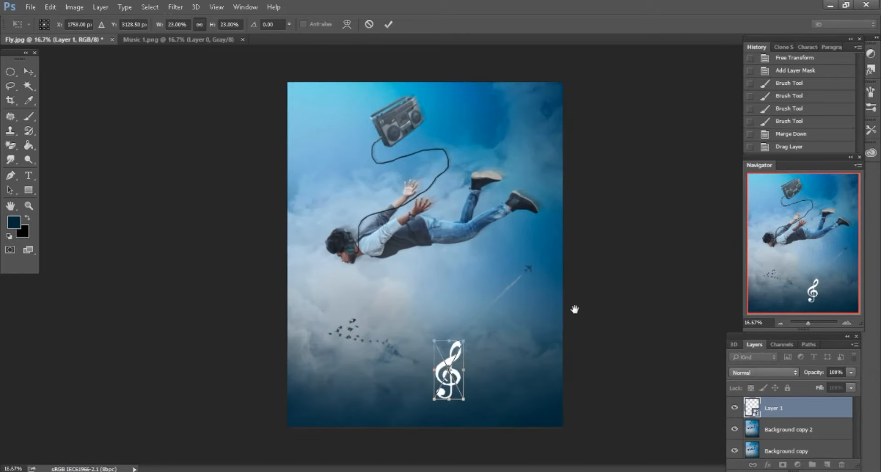
pyautogui.hotkey('ctrl', '+')
pyautogui.moveTo(574, 307); pyautogui.dragTo(485, 218)
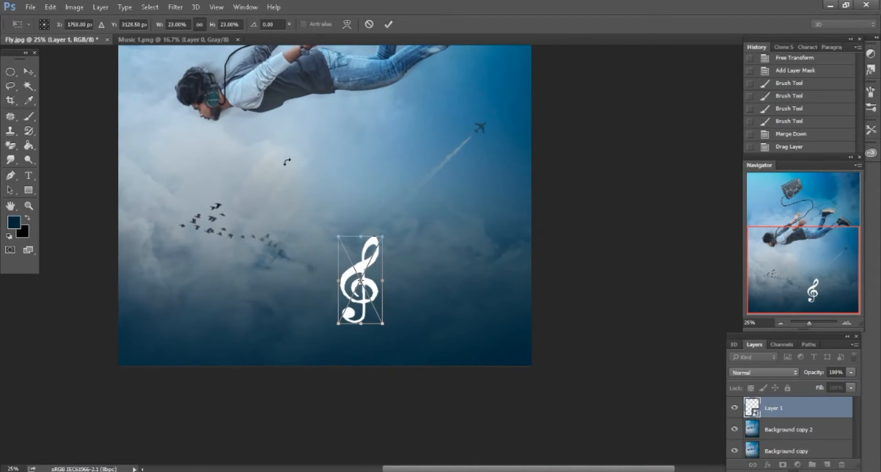
pyautogui.moveTo(214, 25); pyautogui.dragTo(213, 26)
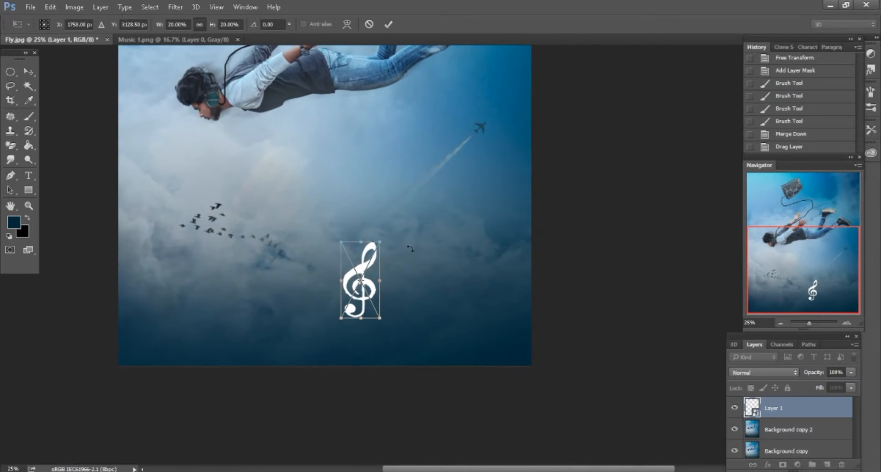
# Rotate the treble clef about 22° counterclockwise, shrink it slightly and place it in the sky below the man's legs
pyautogui.moveTo(412, 247); pyautogui.dragTo(398, 231)
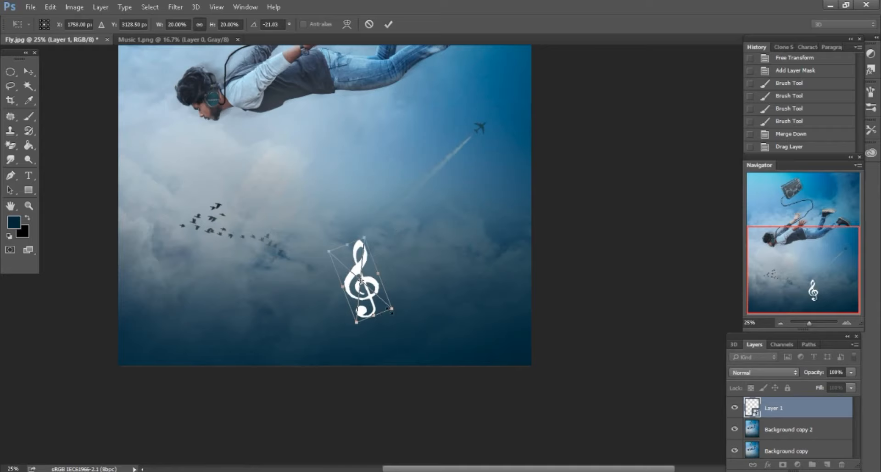
pyautogui.moveTo(391, 312); pyautogui.dragTo(408, 223)
pyautogui.click(388, 24)
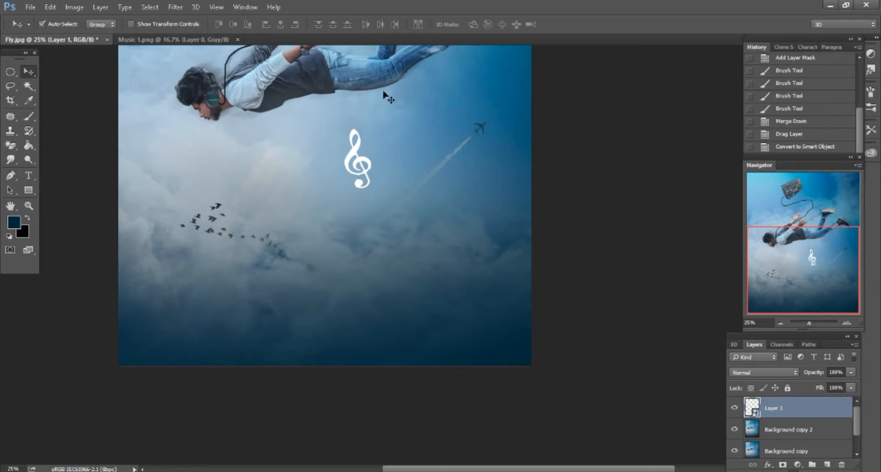
# Lower the treble clef layer's fill to 34% and rotate the clef slightly clockwise
pyautogui.moveTo(819, 389); pyautogui.dragTo(784, 380)
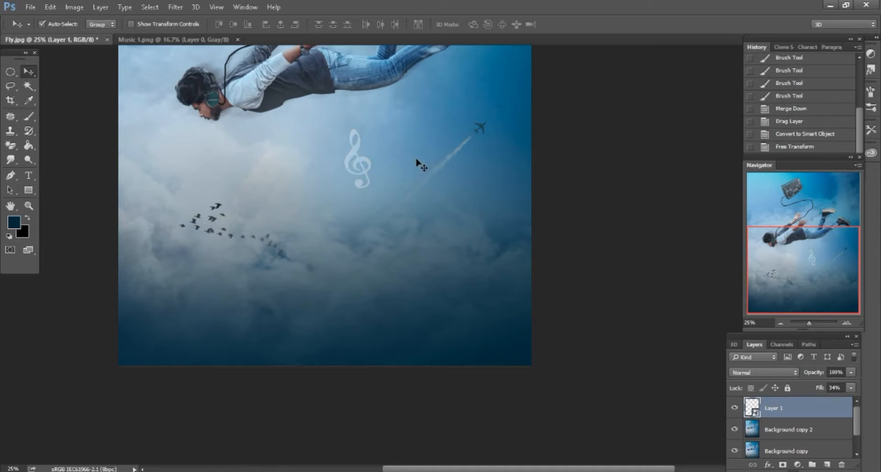
pyautogui.click(51, 8)
pyautogui.click(66, 221)
pyautogui.moveTo(440, 129); pyautogui.dragTo(440, 136)
pyautogui.click(389, 24)
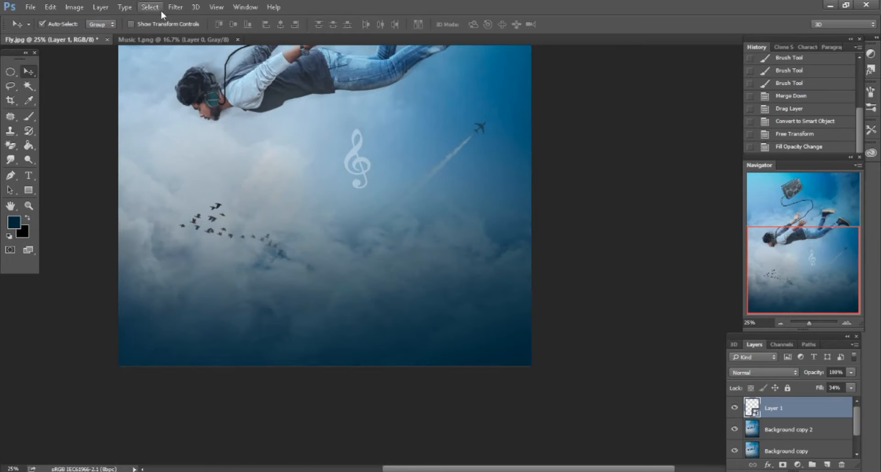
# Apply a Motion Blur to the treble clef with an angle of 25° and a distance of 12 pixels
pyautogui.click(176, 7)
pyautogui.moveTo(204, 130)
pyautogui.click(348, 192)
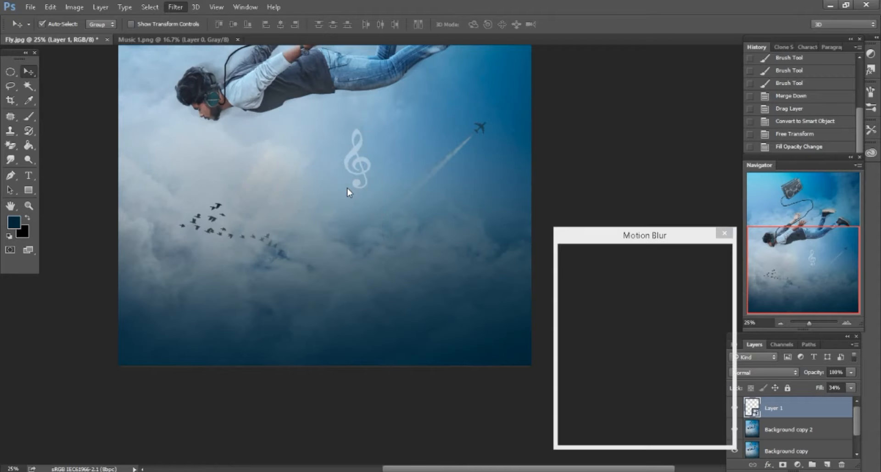
pyautogui.moveTo(581, 435); pyautogui.dragTo(574, 433)
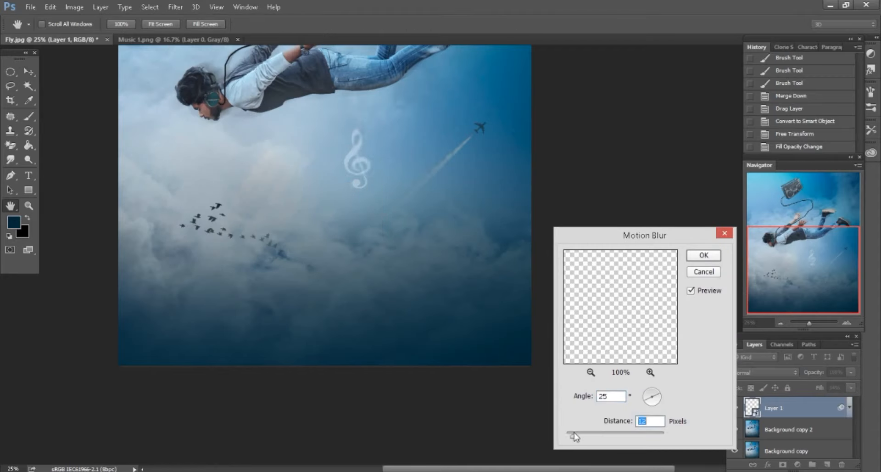
pyautogui.click(699, 257)
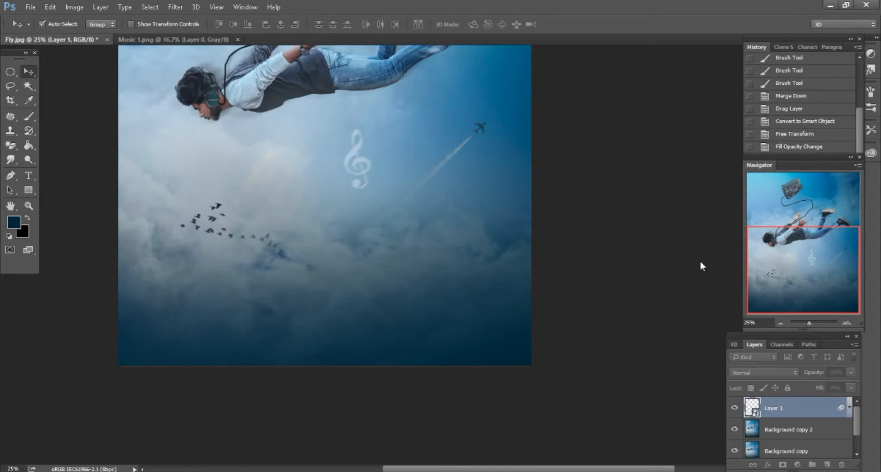
# Bring a second treble clef from Music 1.png into Fly.jpg and convert its layer to a smart object
pyautogui.click(182, 40)
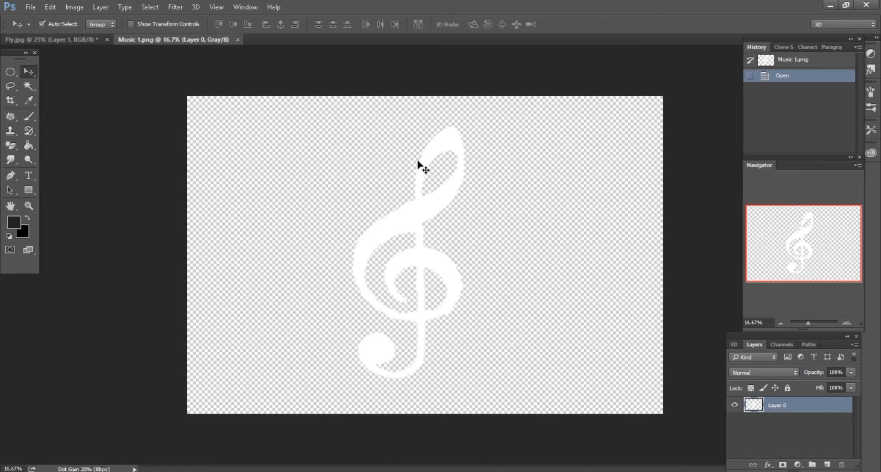
pyautogui.moveTo(334, 135); pyautogui.dragTo(389, 105)
pyautogui.hotkey('ctrl', '-')
pyautogui.rightClick(788, 406)
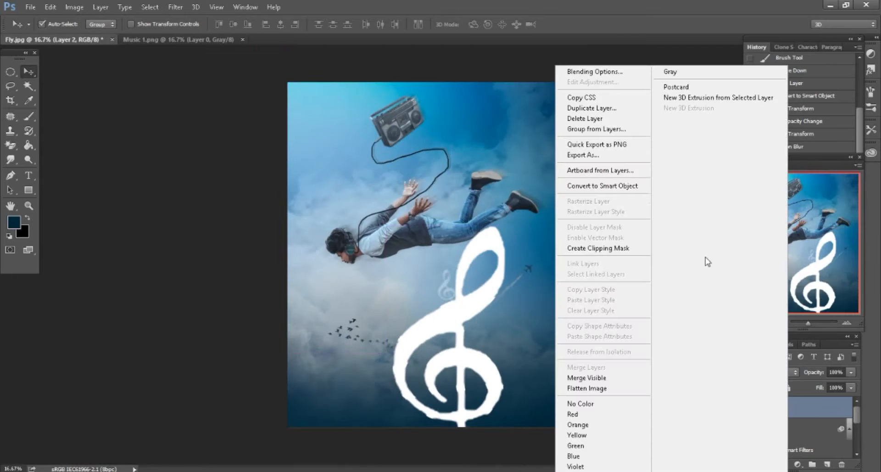
pyautogui.click(635, 185)
# Scale the second treble clef to 13% and move it into the sky beside the boombox
pyautogui.click(51, 7)
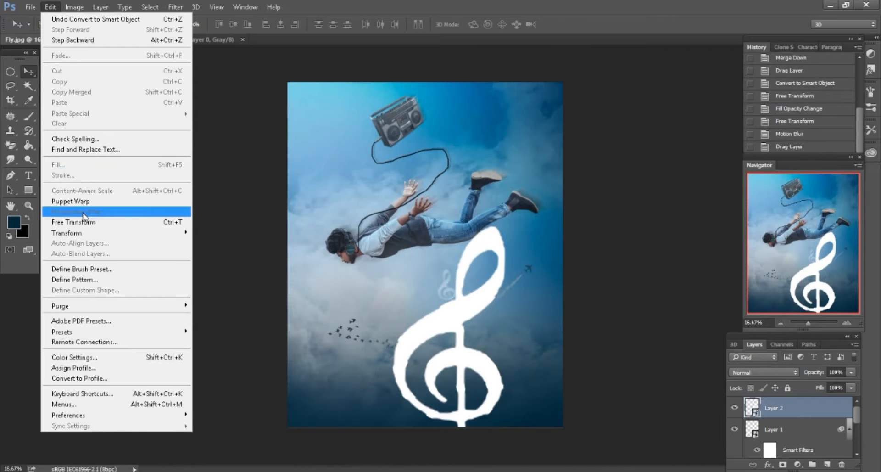
pyautogui.click(64, 226)
pyautogui.click(199, 26)
pyautogui.moveTo(213, 25); pyautogui.dragTo(161, 13)
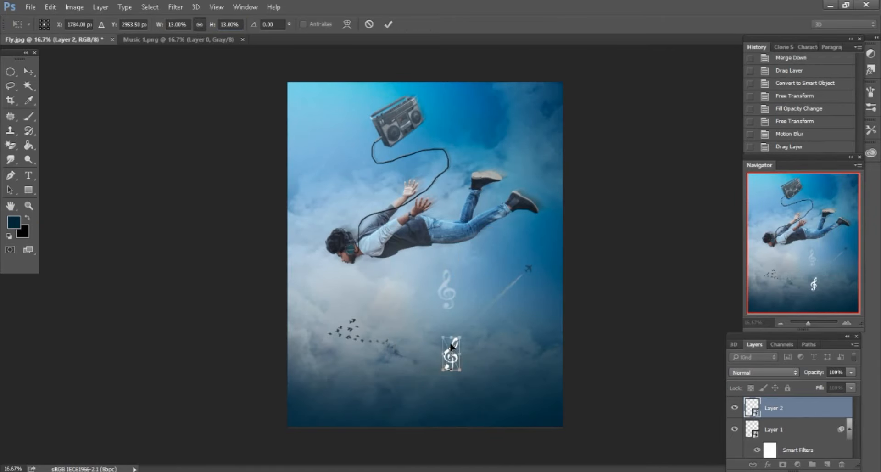
pyautogui.moveTo(451, 345); pyautogui.dragTo(438, 143)
pyautogui.hotkey('ctrl', '+')
pyautogui.hotkey('ctrl', '+')
pyautogui.hotkey('ctrl', '+')
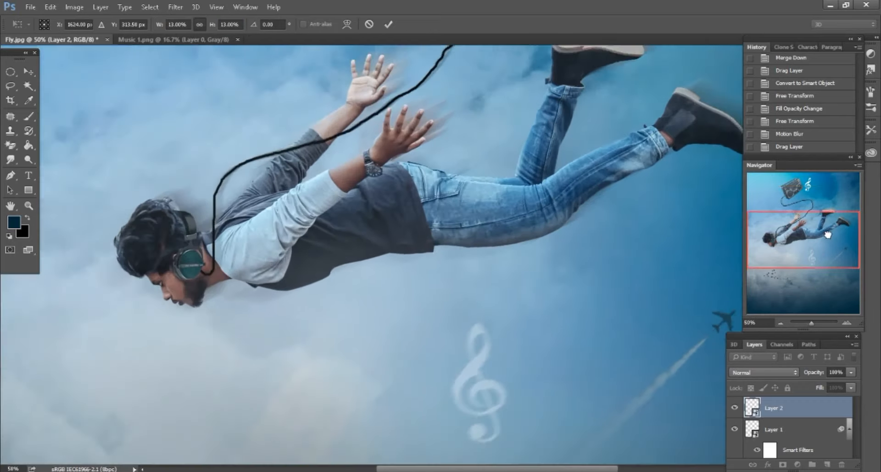
pyautogui.moveTo(827, 234); pyautogui.dragTo(835, 184)
pyautogui.moveTo(599, 265); pyautogui.dragTo(570, 303)
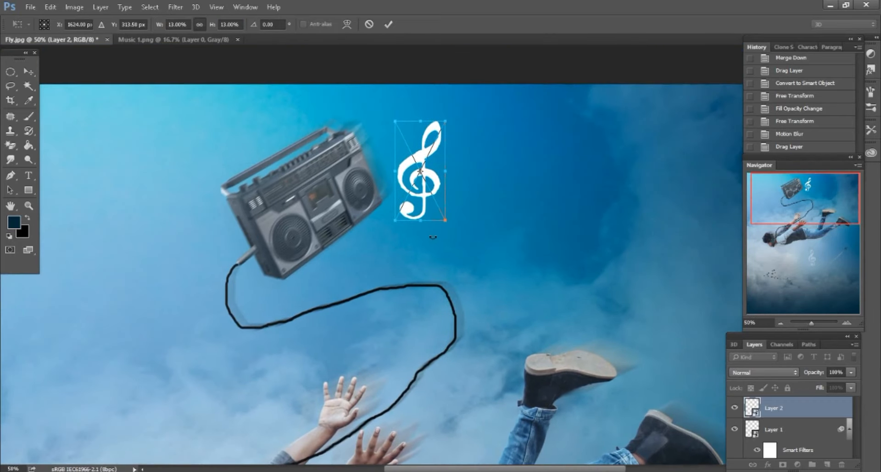
# Shrink the clef beside the boombox to 4.7%, rotate it about 10° clockwise and place it slightly farther from the boombox
pyautogui.moveTo(445, 220); pyautogui.dragTo(402, 161)
pyautogui.moveTo(468, 161); pyautogui.dragTo(471, 178)
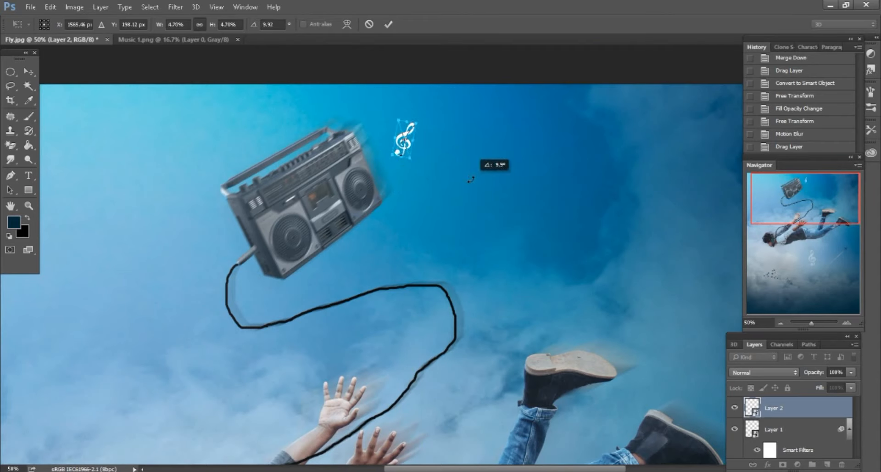
pyautogui.click(388, 24)
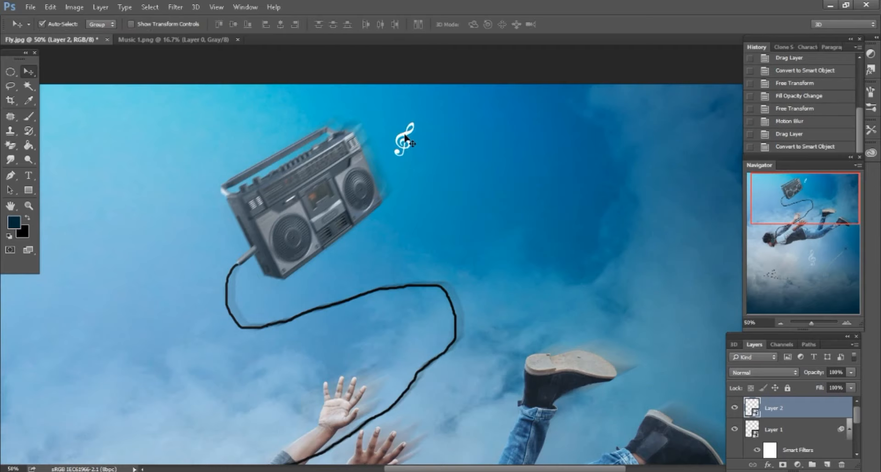
pyautogui.moveTo(408, 142); pyautogui.dragTo(429, 152)
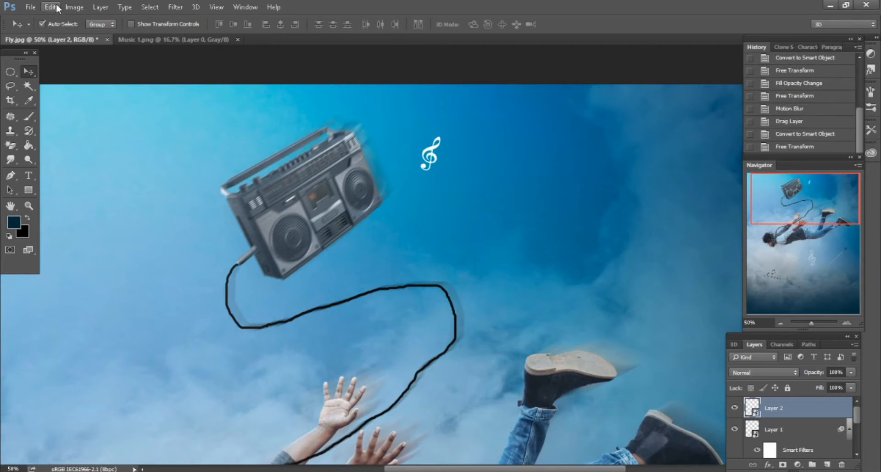
# Apply a Motion Blur to the small treble clef at 25° with a distance of 27 pixels and lower its layer's fill to 67%
pyautogui.click(175, 6)
pyautogui.moveTo(207, 132)
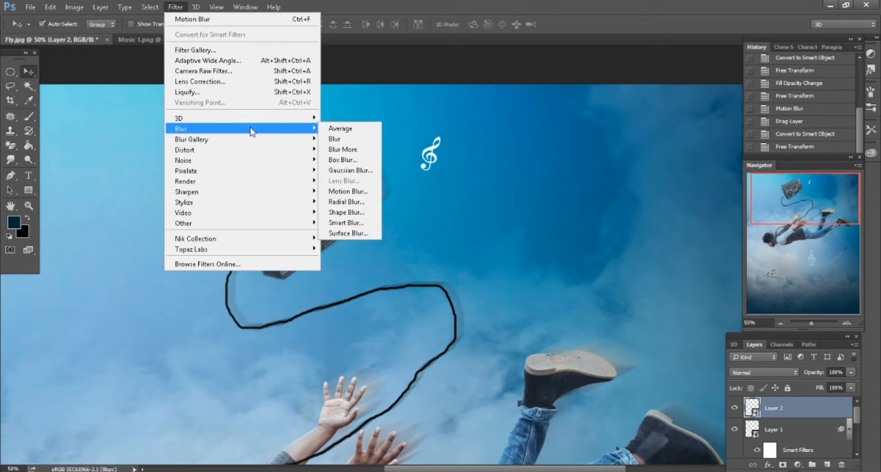
pyautogui.click(348, 191)
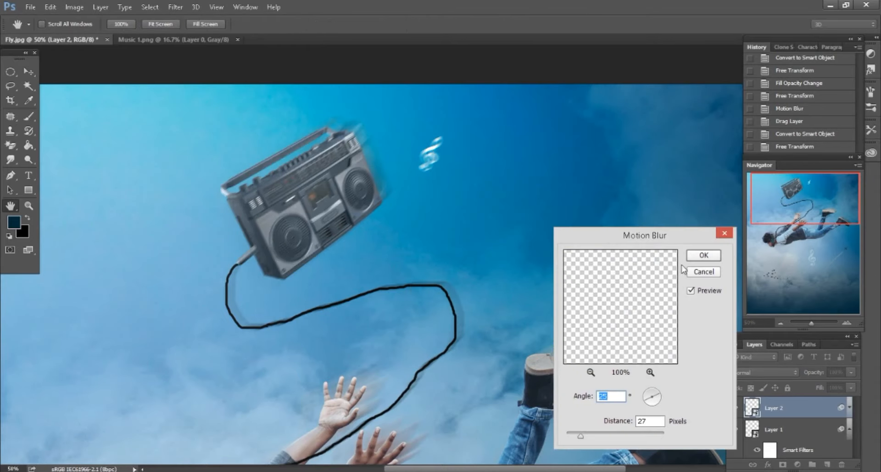
pyautogui.click(696, 257)
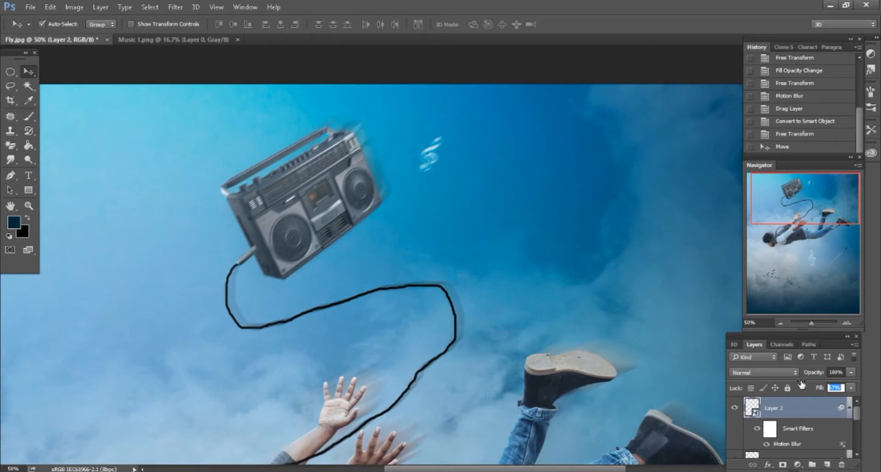
pyautogui.hotkey('ctrl', '-')
pyautogui.hotkey('ctrl', '-')
pyautogui.hotkey('ctrl', '-')
pyautogui.hotkey('ctrl', '-')
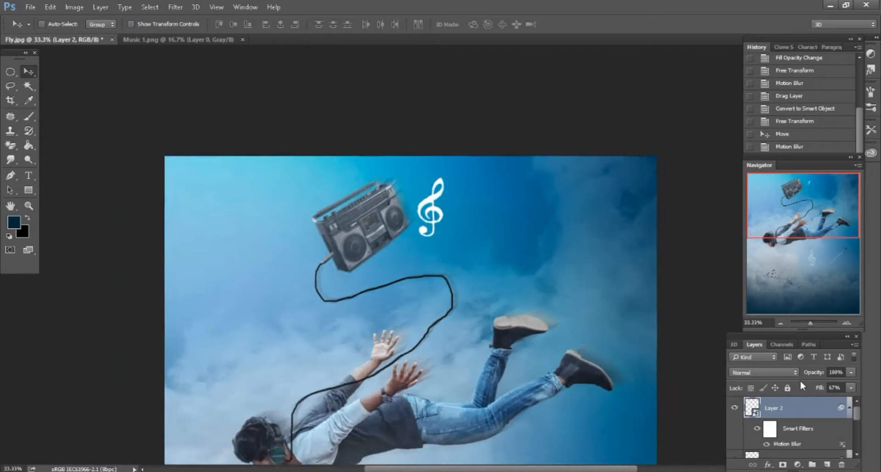
# Close Music 1.png and open Music 2.png
pyautogui.click(230, 39)
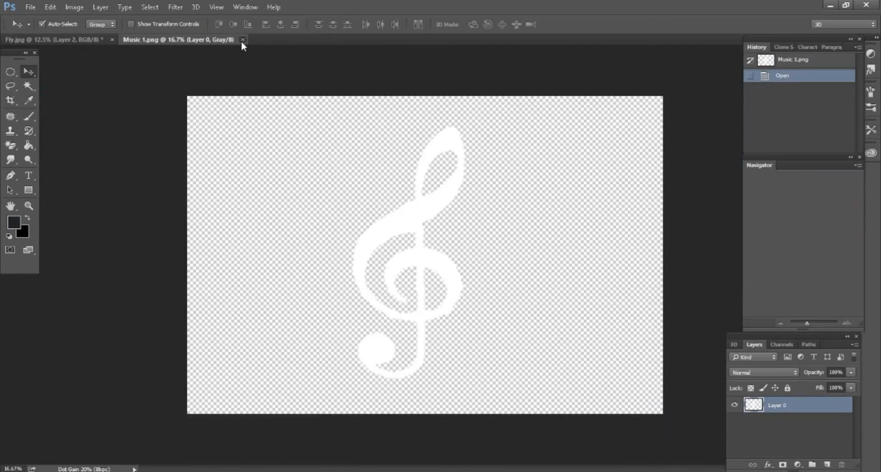
pyautogui.click(242, 39)
pyautogui.hotkey('alt', 'Tab')
pyautogui.moveTo(373, 98); pyautogui.dragTo(474, 37)
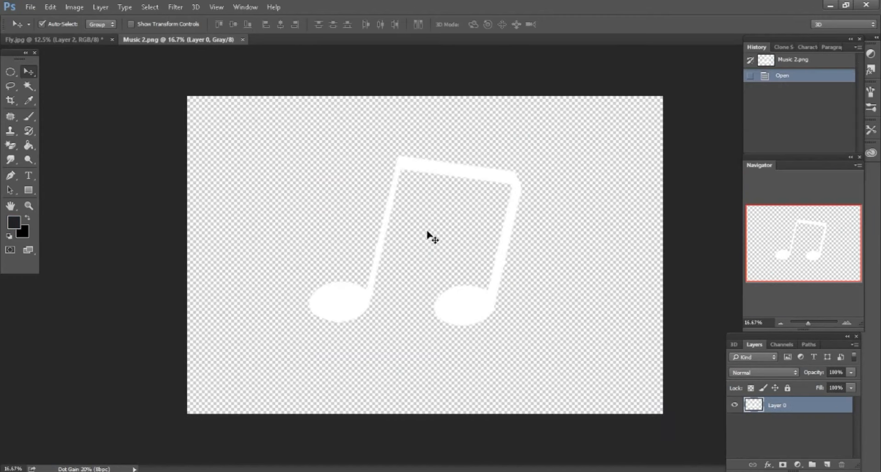
# Bring the beamed note from Music 2.png into Fly.jpg and convert its layer to a smart object
pyautogui.moveTo(404, 165); pyautogui.dragTo(401, 345)
pyautogui.hotkey('ctrl', '+')
pyautogui.hotkey('ctrl', '+')
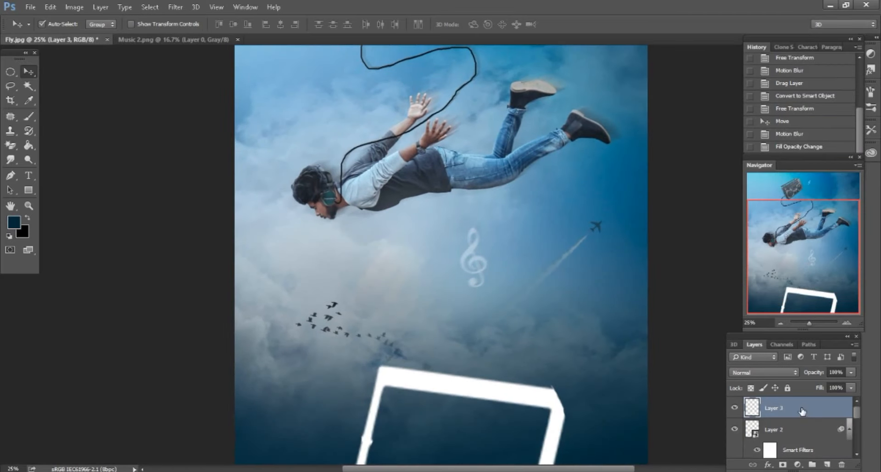
pyautogui.rightClick(802, 411)
pyautogui.click(652, 186)
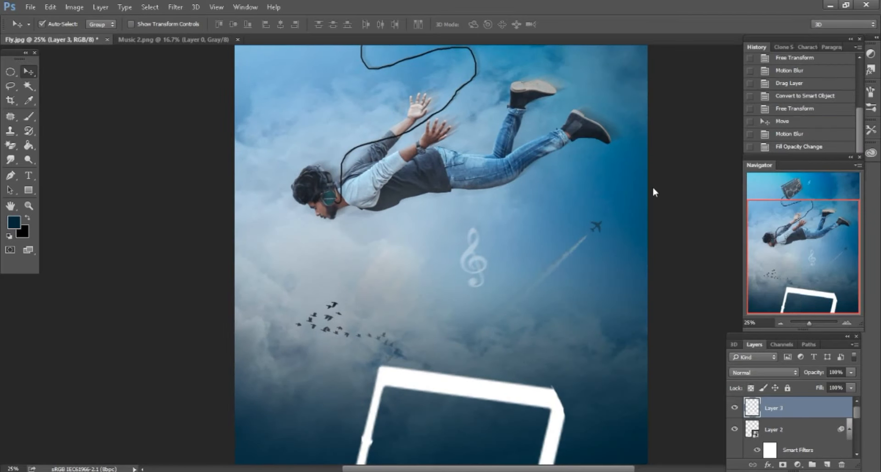
# Scale the beamed note to about 22.5%, rotate it about 21.5° clockwise and place it in the dark clouds below the birds
pyautogui.click(50, 7)
pyautogui.click(57, 222)
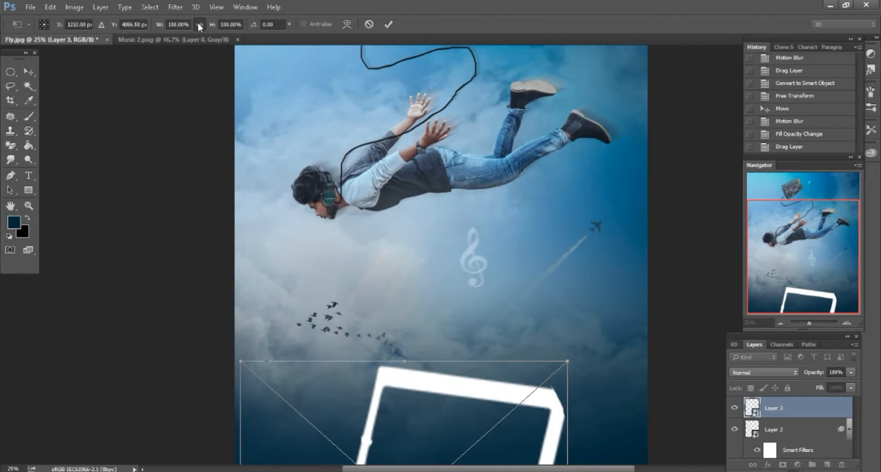
pyautogui.moveTo(213, 25); pyautogui.dragTo(178, 24)
pyautogui.hotkey('ctrl', '-')
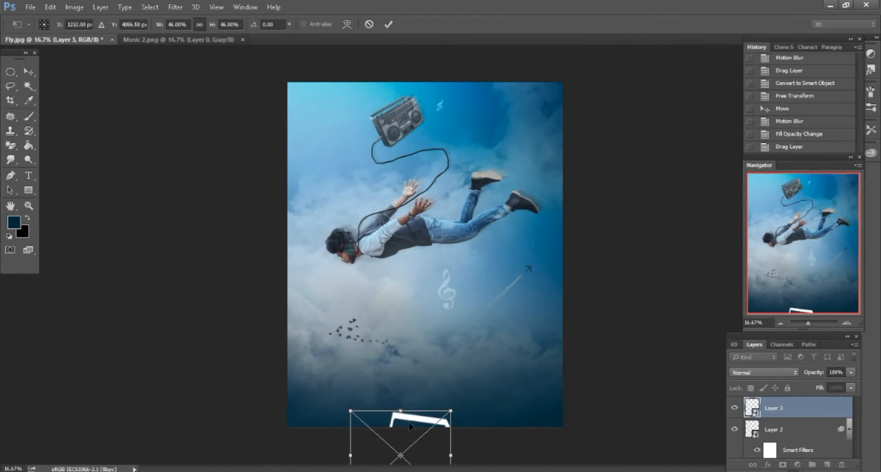
pyautogui.moveTo(409, 426); pyautogui.dragTo(435, 312)
pyautogui.moveTo(474, 384); pyautogui.dragTo(353, 406)
pyautogui.click(388, 24)
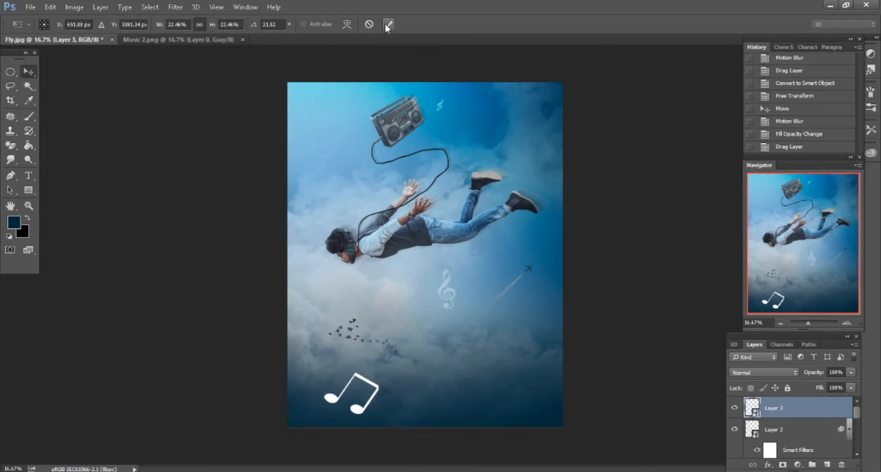
# Apply a Motion Blur to the beamed note at 25° with a distance of 93 pixels and lower its layer's fill to 75%
pyautogui.click(175, 7)
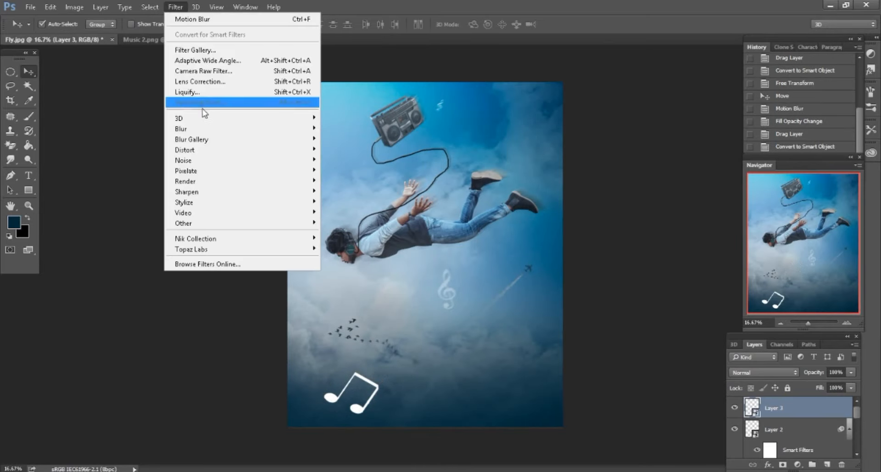
pyautogui.moveTo(212, 132)
pyautogui.click(347, 192)
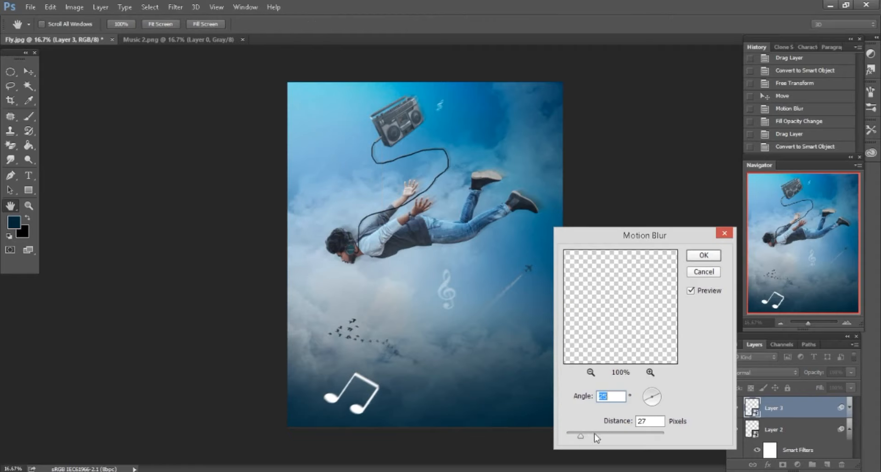
pyautogui.moveTo(597, 437); pyautogui.dragTo(602, 437)
pyautogui.click(703, 255)
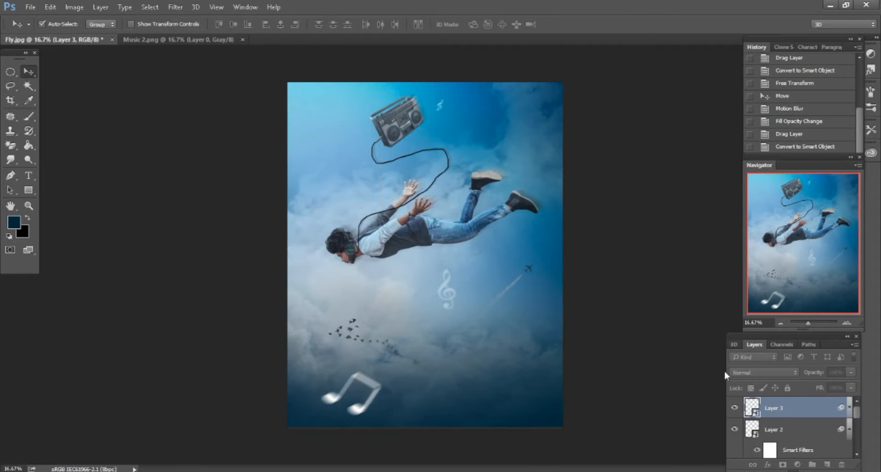
pyautogui.click(809, 388)
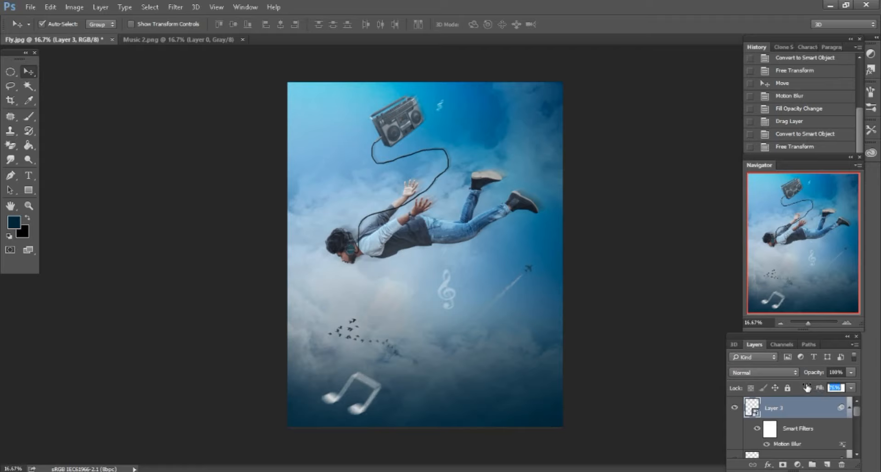
pyautogui.moveTo(807, 388); pyautogui.dragTo(807, 388)
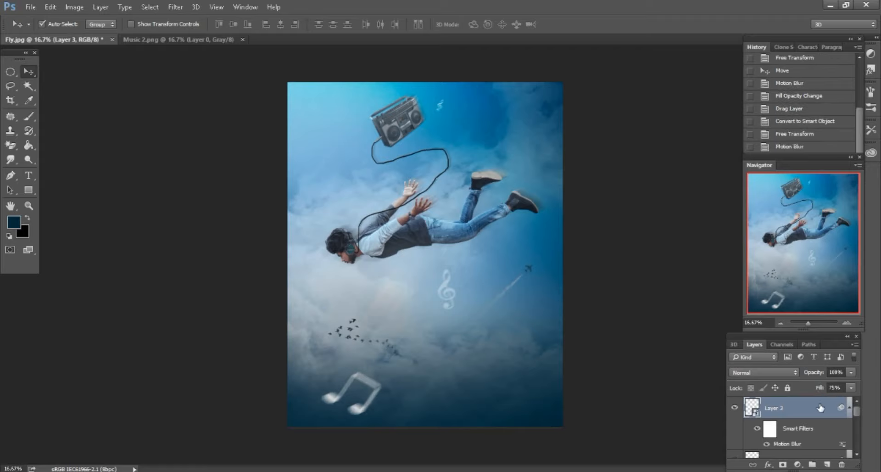
# Bring a second beamed note from Music 2.png into Fly.jpg and convert its layer to a smart object
pyautogui.click(185, 39)
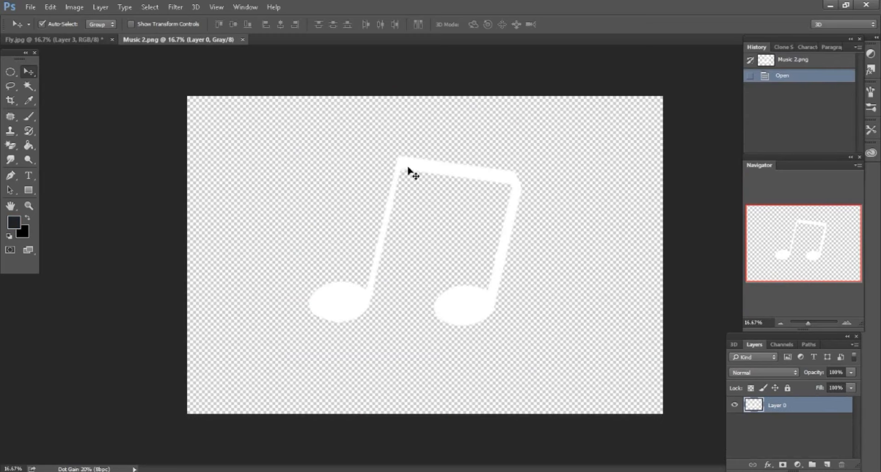
pyautogui.moveTo(409, 173); pyautogui.dragTo(243, 155)
pyautogui.moveTo(491, 147); pyautogui.dragTo(491, 147)
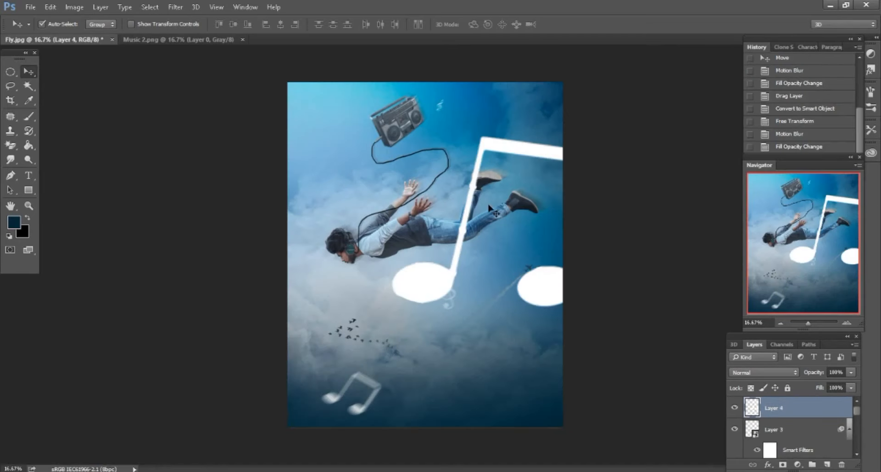
pyautogui.rightClick(788, 408)
pyautogui.click(629, 180)
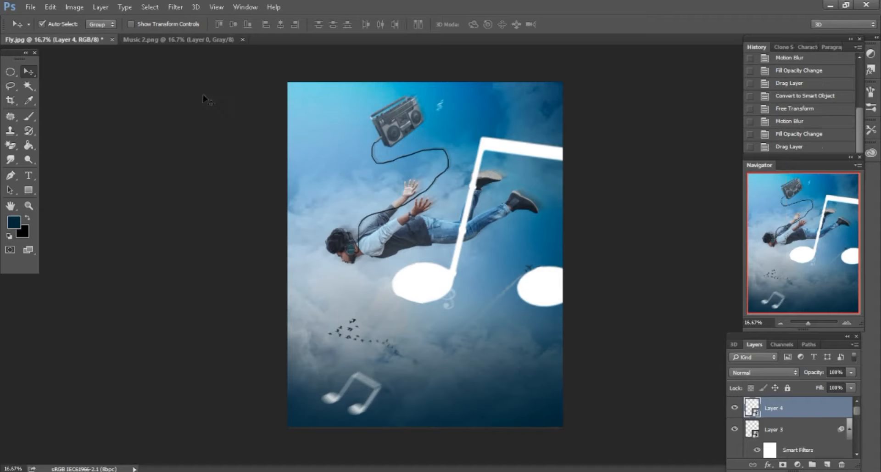
# Scale the second beamed note to 9% and rotate it about 28° counterclockwise
pyautogui.click(50, 7)
pyautogui.click(68, 222)
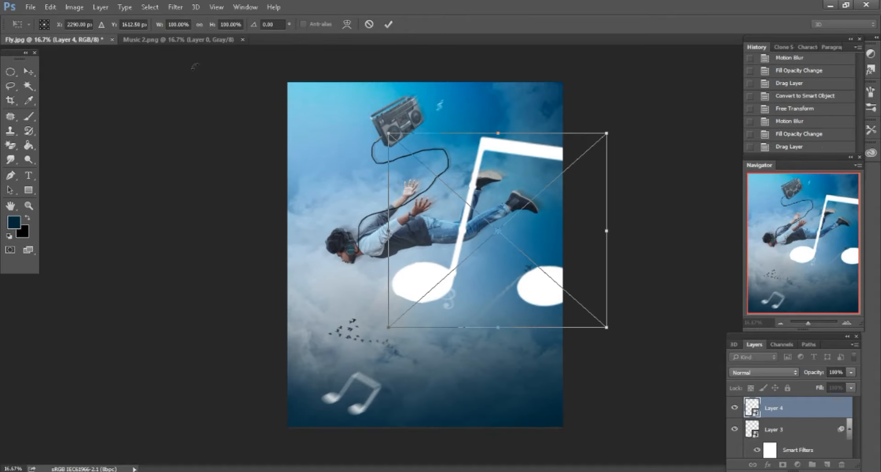
pyautogui.click(202, 25)
pyautogui.moveTo(213, 25); pyautogui.dragTo(163, 19)
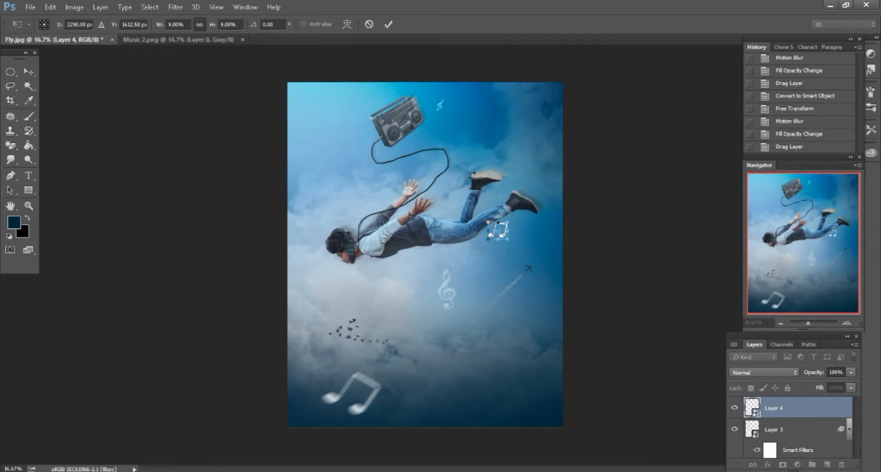
pyautogui.moveTo(472, 174); pyautogui.dragTo(416, 167)
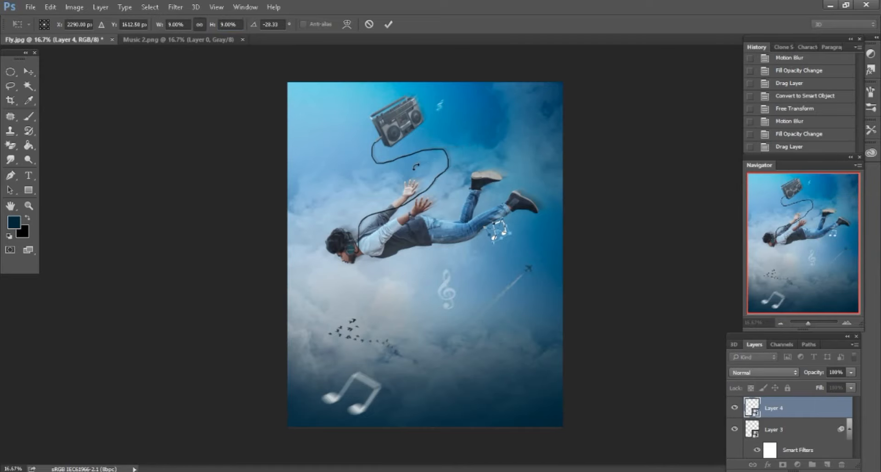
pyautogui.click(386, 26)
# Move the small beamed note from below the man's legs into the open sky above his shoes
pyautogui.hotkey('ctrl', '+')
pyautogui.hotkey('ctrl', '+')
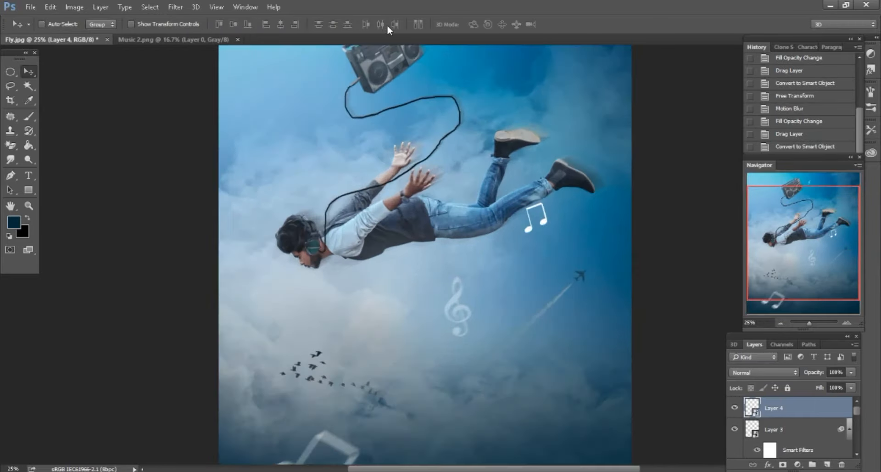
pyautogui.moveTo(460, 173); pyautogui.dragTo(414, 254)
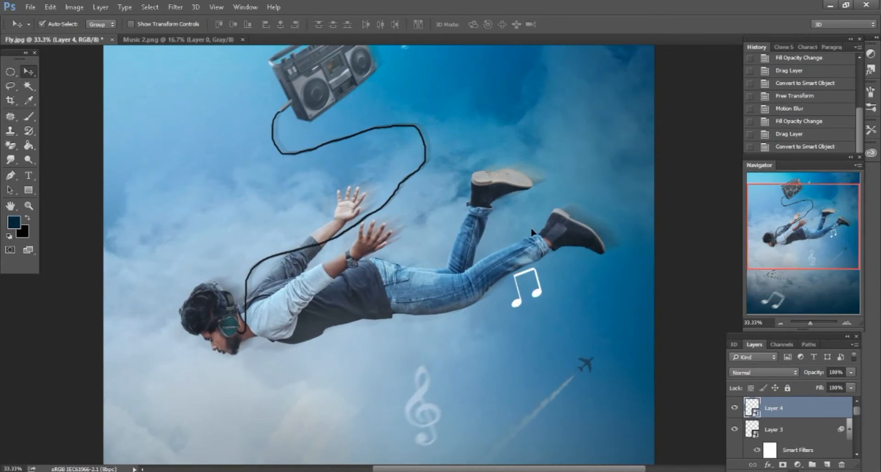
pyautogui.moveTo(533, 289); pyautogui.dragTo(501, 110)
pyautogui.scroll(4, 528, 211)
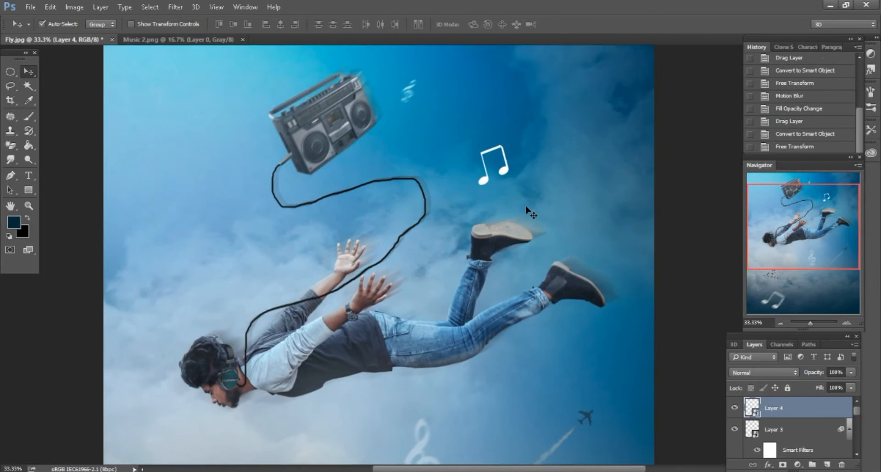
# Apply a Motion Blur to the small beamed note with an angle of 25° and a distance of about 27 pixels
pyautogui.click(178, 8)
pyautogui.click(186, 17)
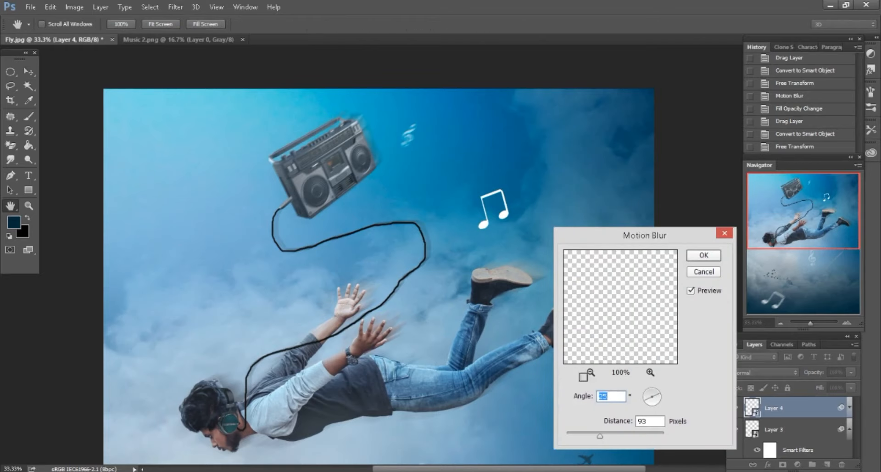
pyautogui.click(576, 432)
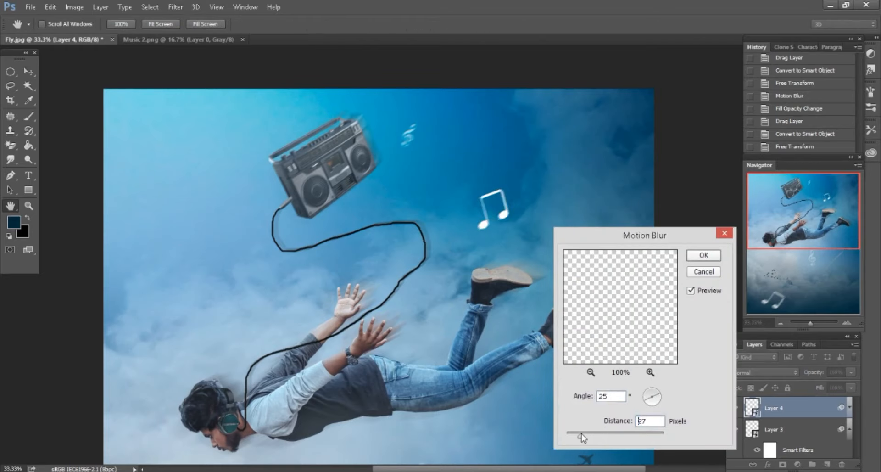
pyautogui.moveTo(581, 434); pyautogui.dragTo(582, 434)
pyautogui.click(696, 259)
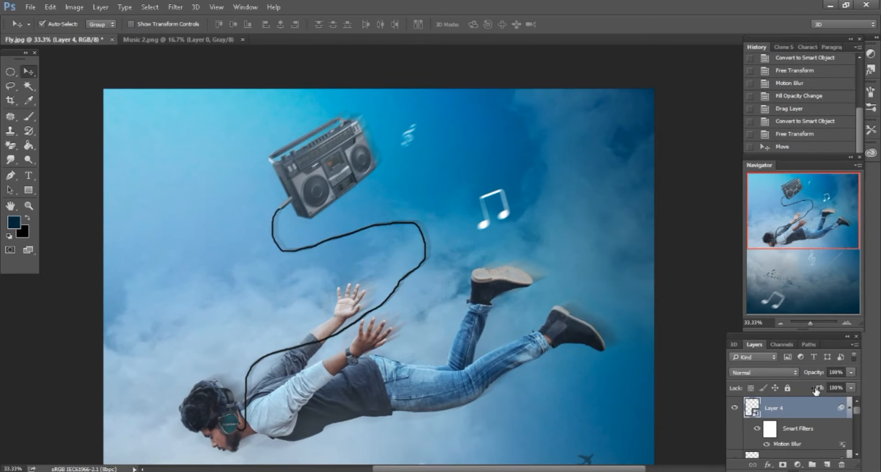
# Lower the small beamed note's fill to 74% and close Music 2.png
pyautogui.moveTo(817, 389); pyautogui.dragTo(803, 388)
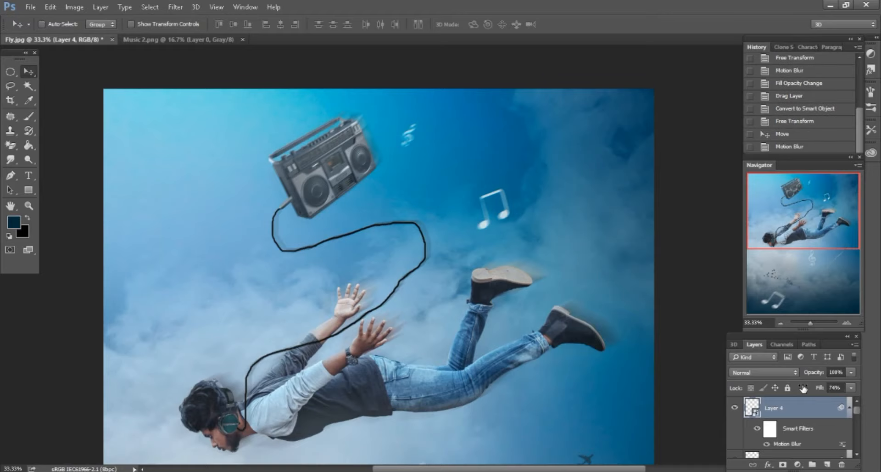
pyautogui.hotkey('ctrl', '-')
pyautogui.hotkey('ctrl', '-')
pyautogui.hotkey('ctrl', '-')
pyautogui.click(242, 40)
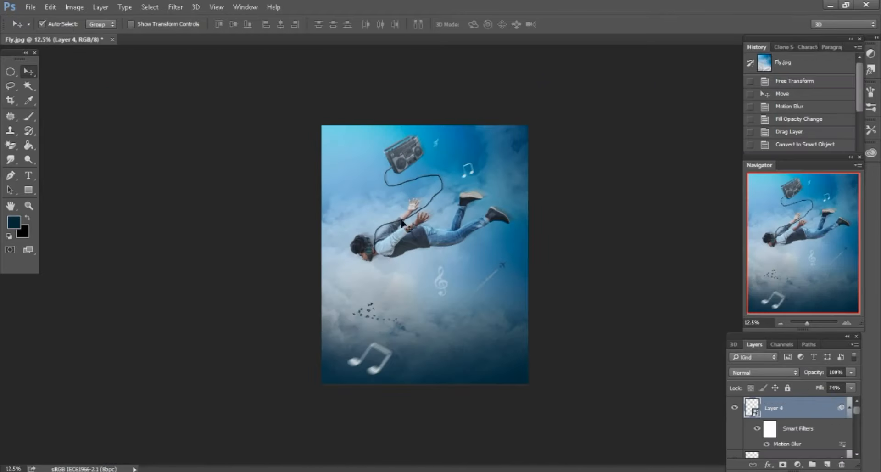
# Open Music 3.png, bring its eighth note into Fly.jpg and convert the new layer to a smart object
pyautogui.click(78, 471)
pyautogui.click(309, 259)
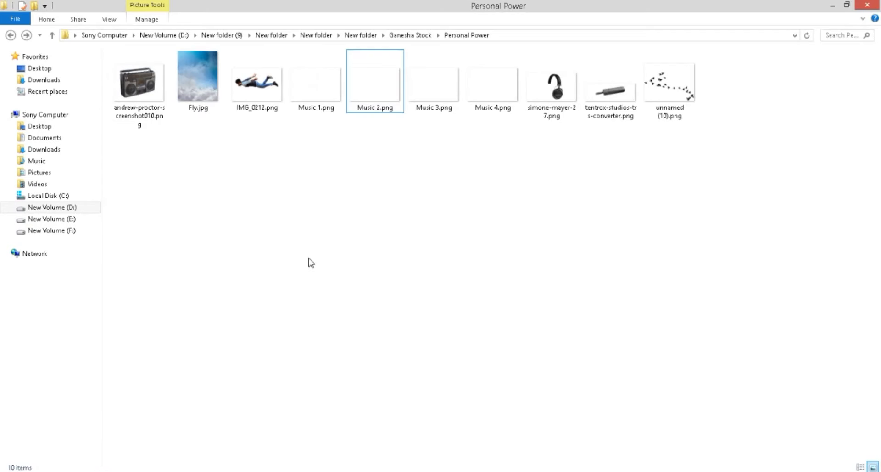
pyautogui.moveTo(429, 94); pyautogui.dragTo(463, 46)
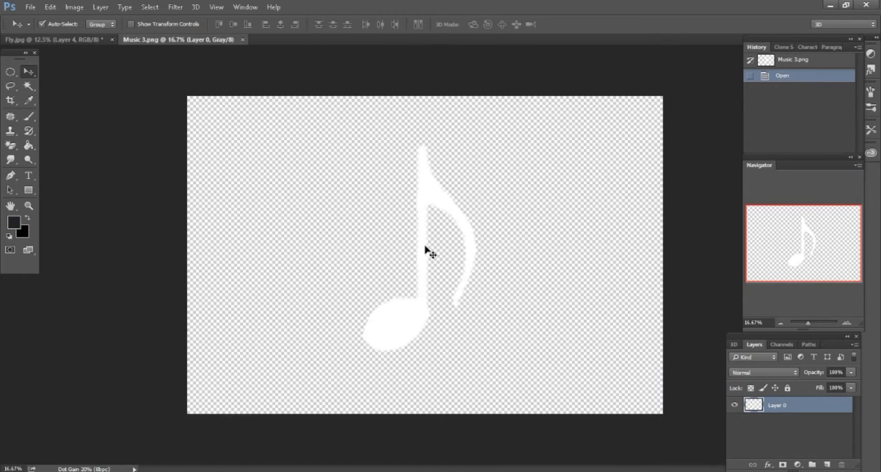
pyautogui.moveTo(426, 252); pyautogui.dragTo(458, 288)
pyautogui.rightClick(788, 401)
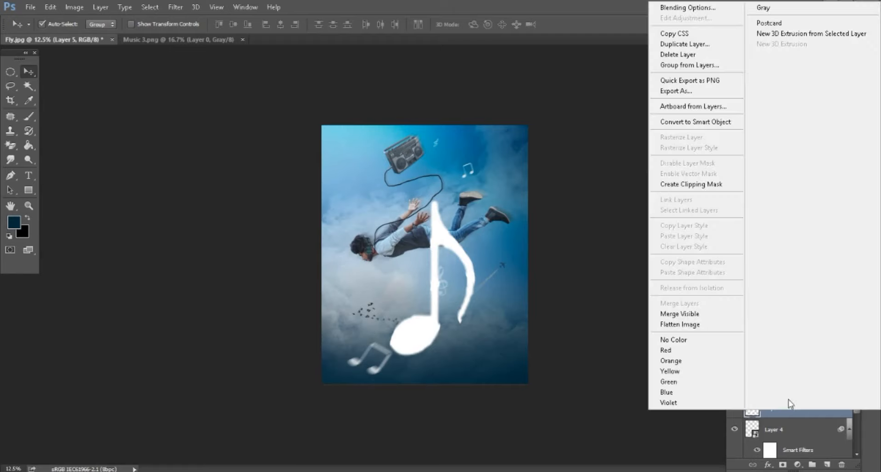
pyautogui.click(680, 125)
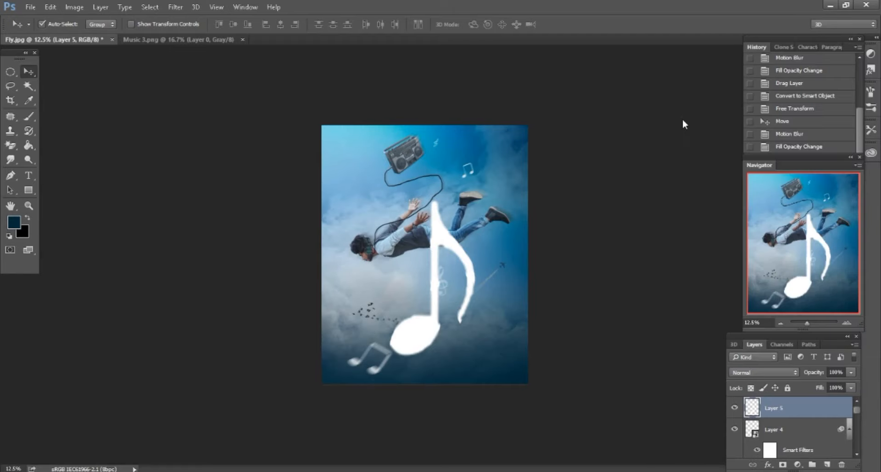
# Shrink the eighth note proportionally and place it in the open sky just below the man's legs, above the airplane
pyautogui.click(52, 7)
pyautogui.click(87, 217)
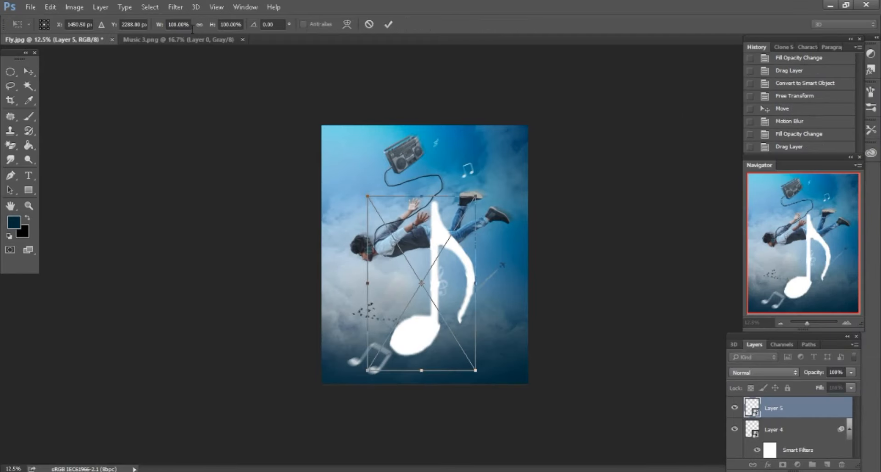
pyautogui.moveTo(215, 27); pyautogui.dragTo(193, 17)
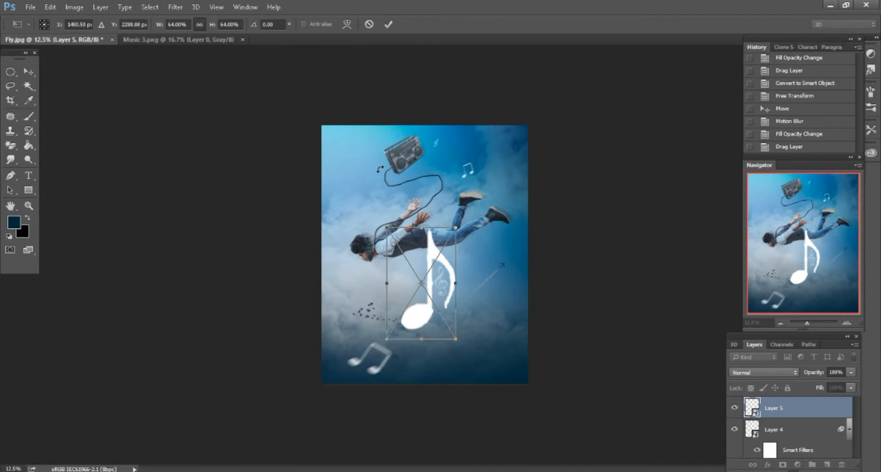
pyautogui.hotkey('ctrl', '+')
pyautogui.moveTo(465, 366); pyautogui.dragTo(409, 254)
pyautogui.hotkey('ctrl', '+')
pyautogui.press('Return')
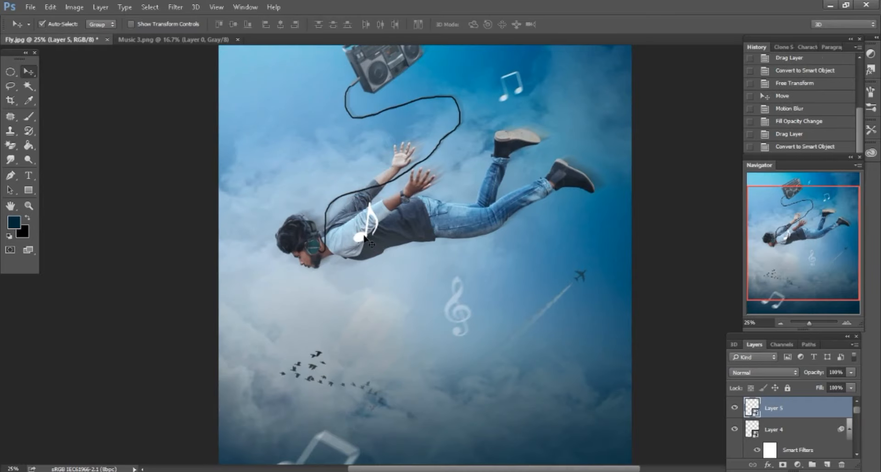
pyautogui.moveTo(364, 239); pyautogui.dragTo(533, 261)
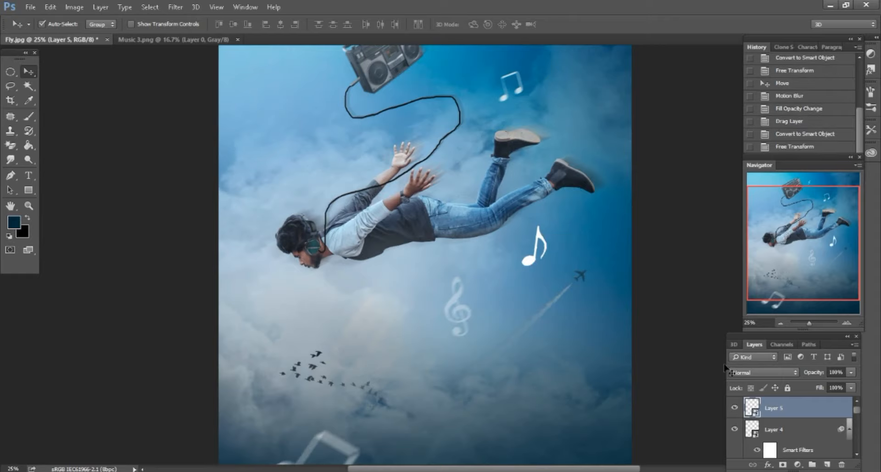
# Set the eighth note's fill to 69% and apply a Motion Blur with an angle of 25° and a distance of about 10 pixels
pyautogui.moveTo(820, 389); pyautogui.dragTo(803, 381)
pyautogui.click(176, 6)
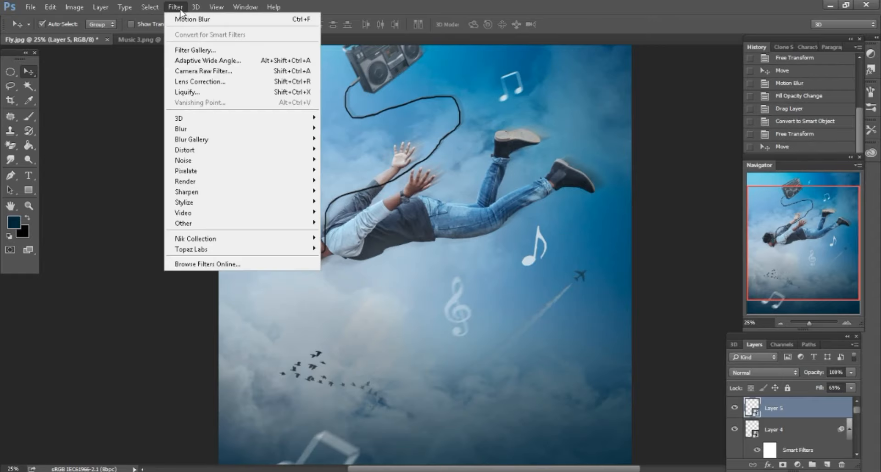
pyautogui.moveTo(203, 130)
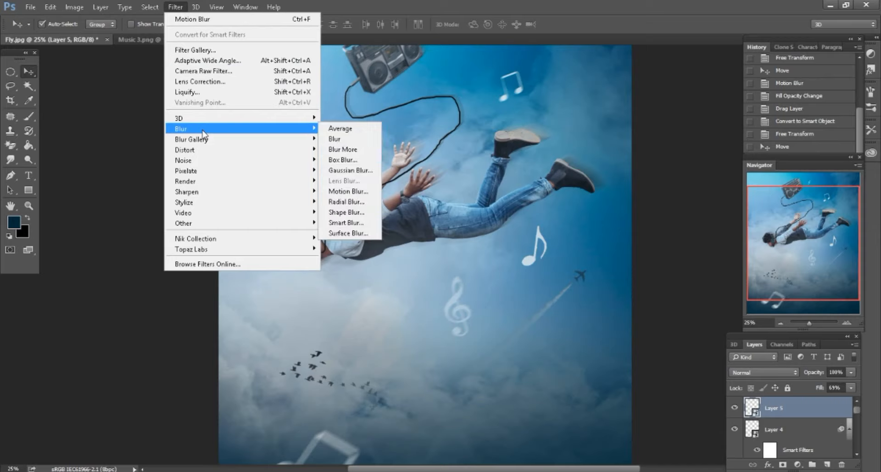
pyautogui.click(348, 191)
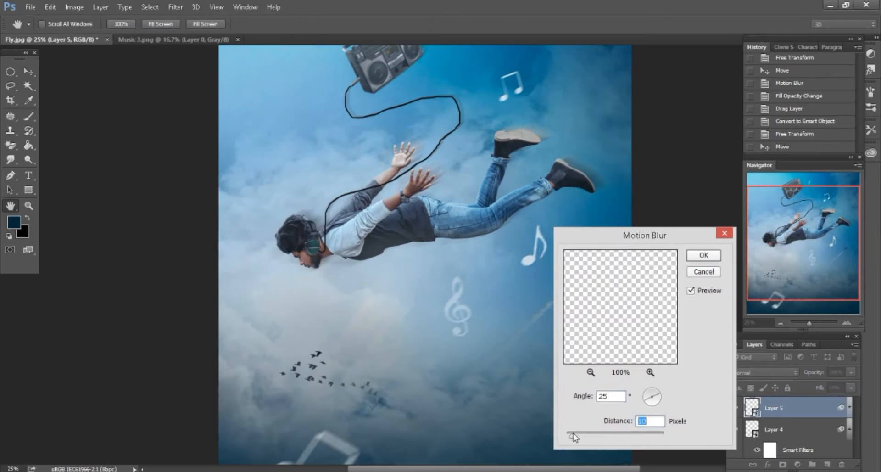
pyautogui.click(702, 255)
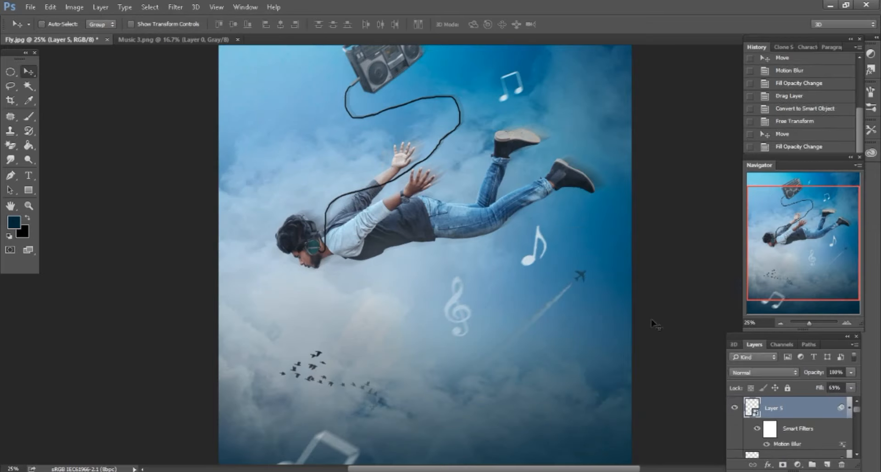
# Open Music 4.png, bring its note into Fly.jpg and convert the new layer to a smart object
pyautogui.hotkey('ctrl', '-')
pyautogui.click(248, 471)
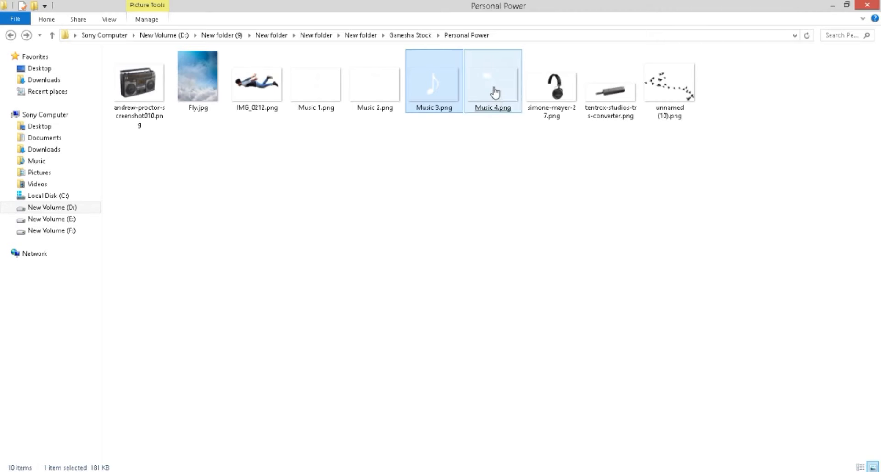
pyautogui.moveTo(495, 92); pyautogui.dragTo(519, 45)
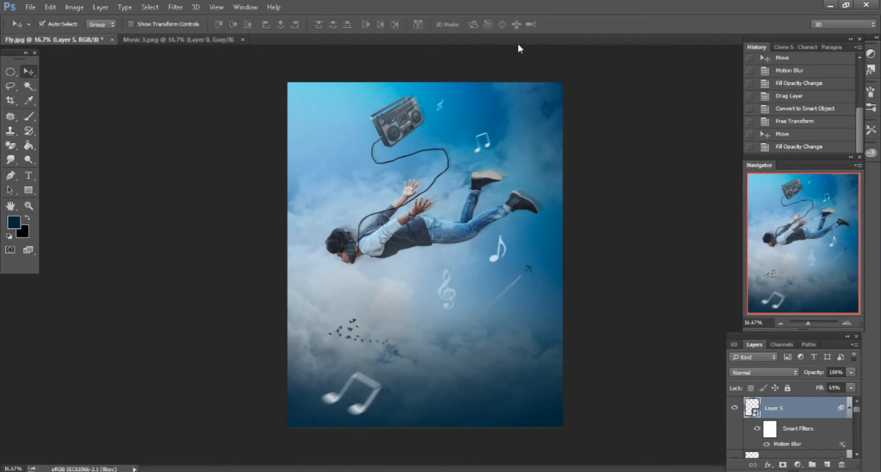
pyautogui.moveTo(375, 172); pyautogui.dragTo(457, 316)
pyautogui.rightClick(814, 410)
pyautogui.click(642, 190)
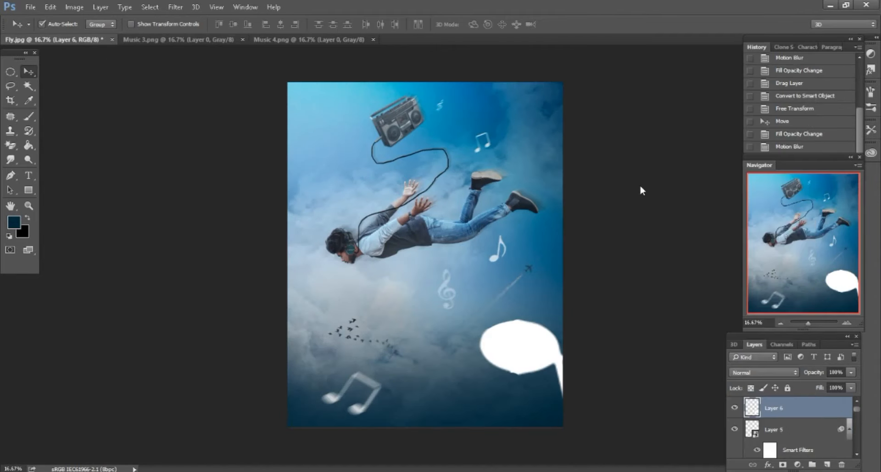
# Shrink and rotate the note from Music 4.png, place it in the image's lower-right clouds and reduce its fill to 48%
pyautogui.click(50, 7)
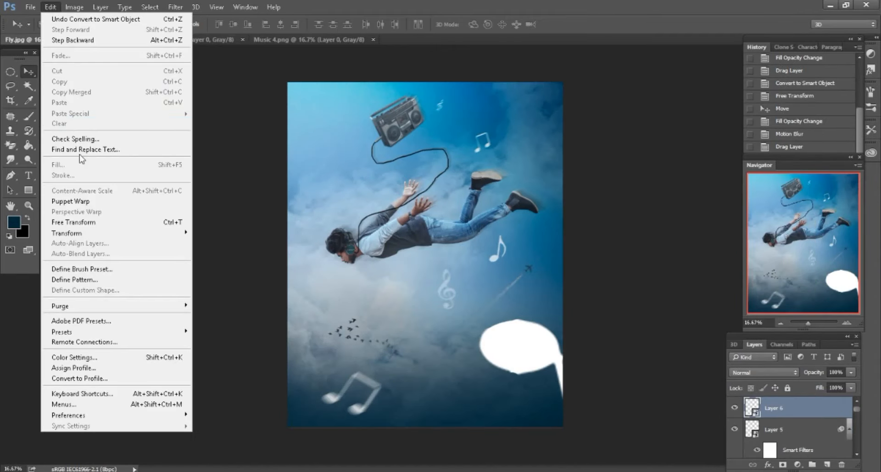
pyautogui.click(64, 220)
pyautogui.moveTo(212, 26); pyautogui.dragTo(176, 15)
pyautogui.moveTo(576, 403); pyautogui.dragTo(524, 355)
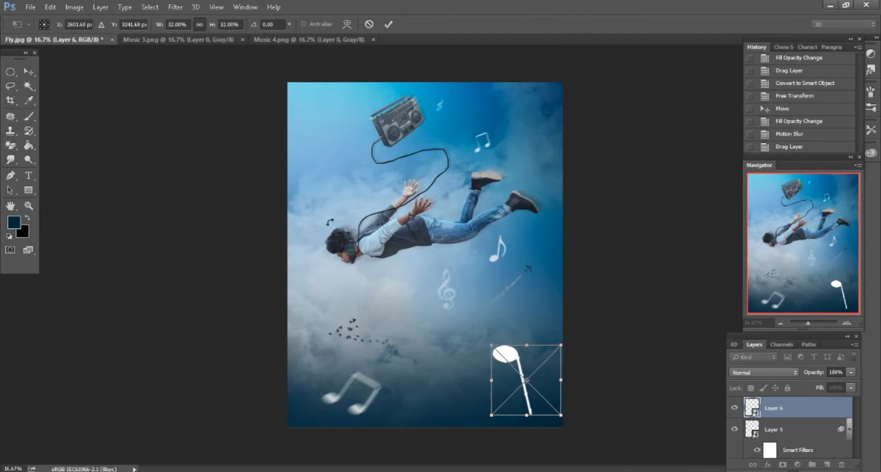
pyautogui.moveTo(561, 414); pyautogui.dragTo(526, 393)
pyautogui.press('Return')
pyautogui.moveTo(510, 362); pyautogui.dragTo(526, 374)
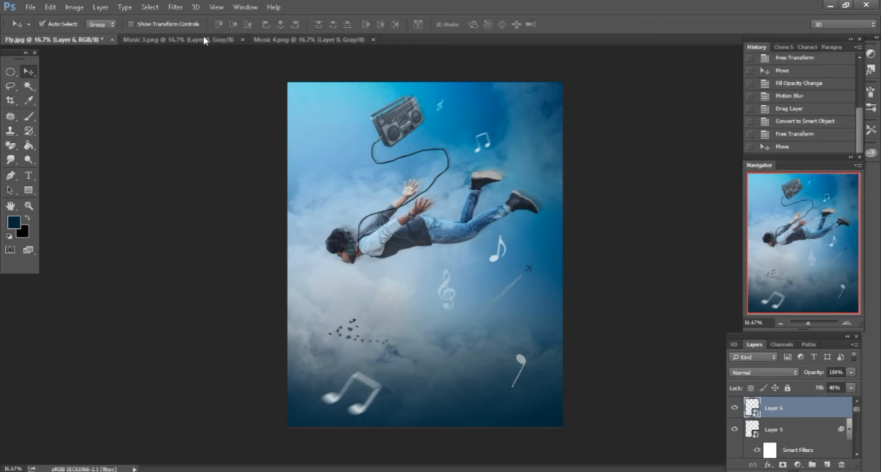
# Apply a Motion Blur to the lower-right note with an angle of 25° and a distance of about 12 pixels
pyautogui.click(176, 7)
pyautogui.click(188, 16)
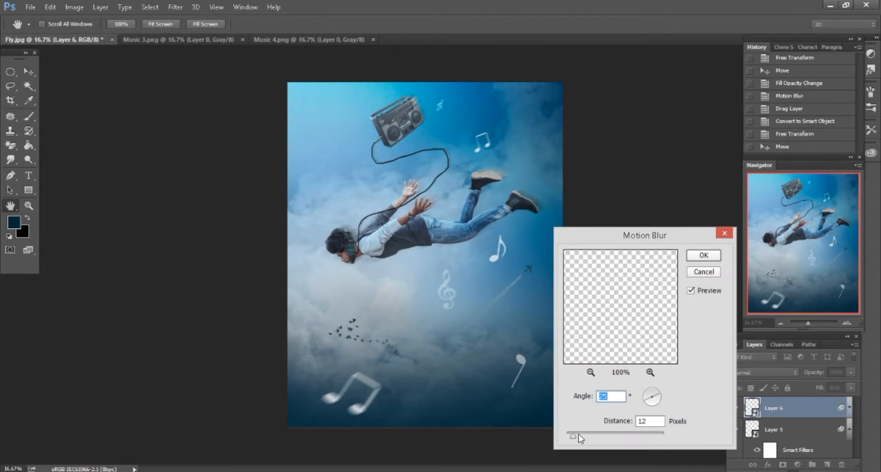
pyautogui.click(697, 258)
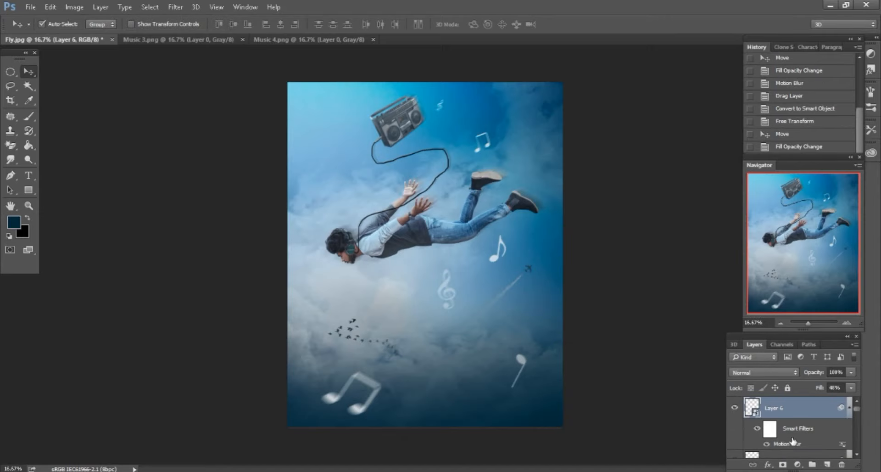
# Merge all visible layers and duplicate the merged Background layer
pyautogui.rightClick(812, 408)
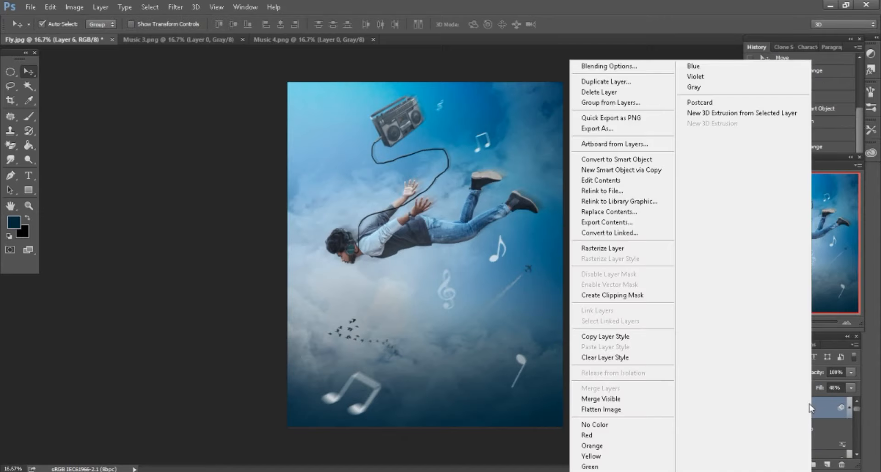
pyautogui.click(615, 400)
pyautogui.moveTo(808, 410); pyautogui.dragTo(826, 467)
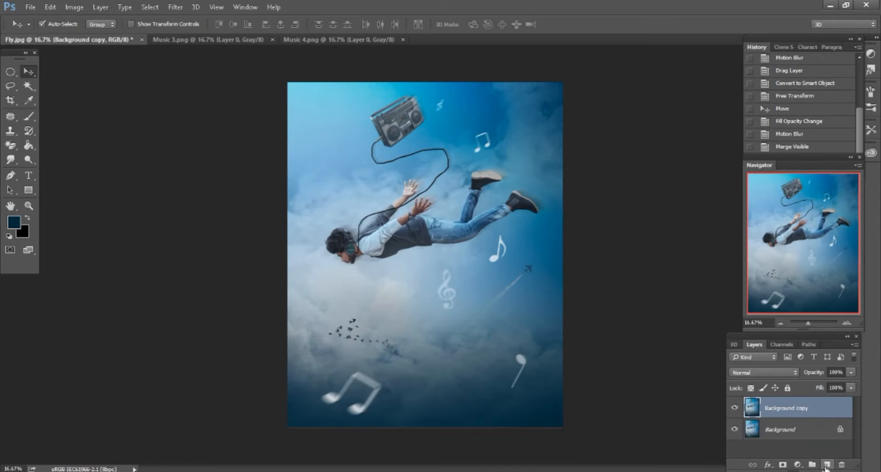
# Add a new layer in Overlay blend mode and set the foreground color to white (ffffff)
pyautogui.click(827, 464)
pyautogui.click(752, 372)
pyautogui.click(746, 262)
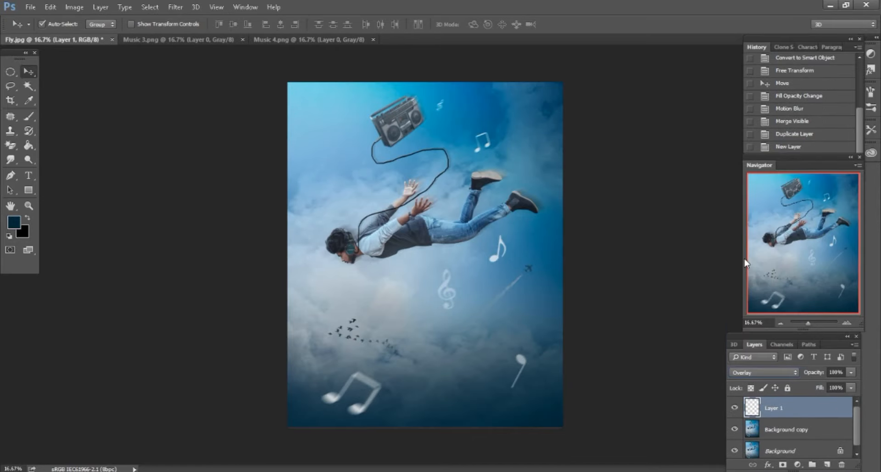
pyautogui.click(14, 222)
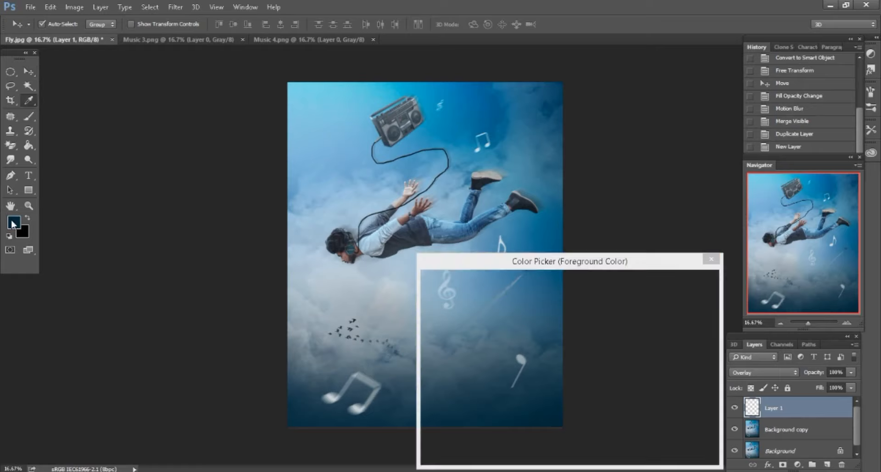
pyautogui.write('ffffff')
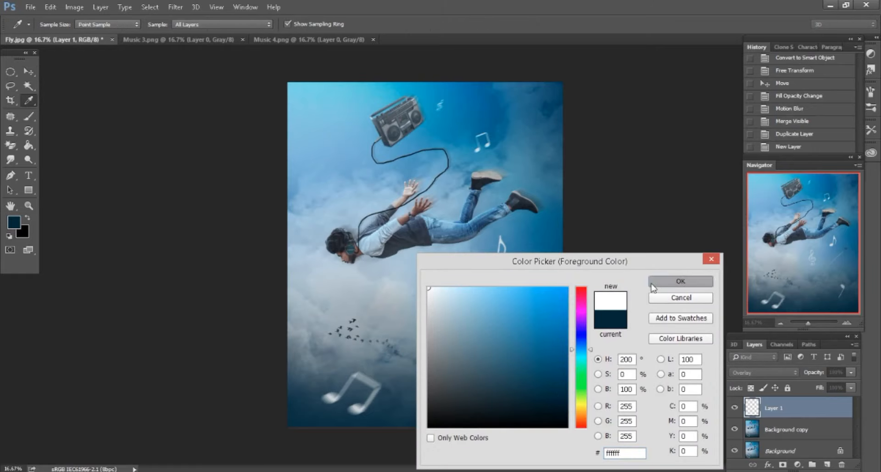
pyautogui.click(652, 281)
# Brighten the image's upper-left corner and left edge with a soft white brush of about 2300–2400 px at 34% opacity
pyautogui.click(29, 117)
pyautogui.rightClick(386, 228)
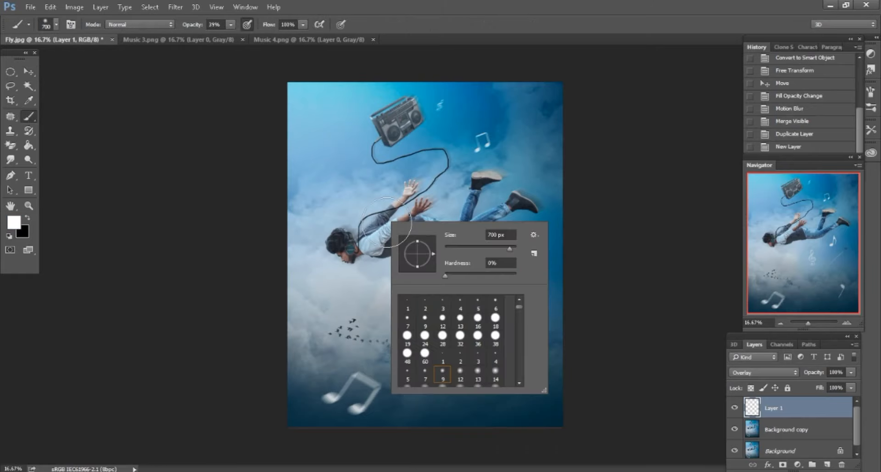
pyautogui.hotkey('ctrl', '-')
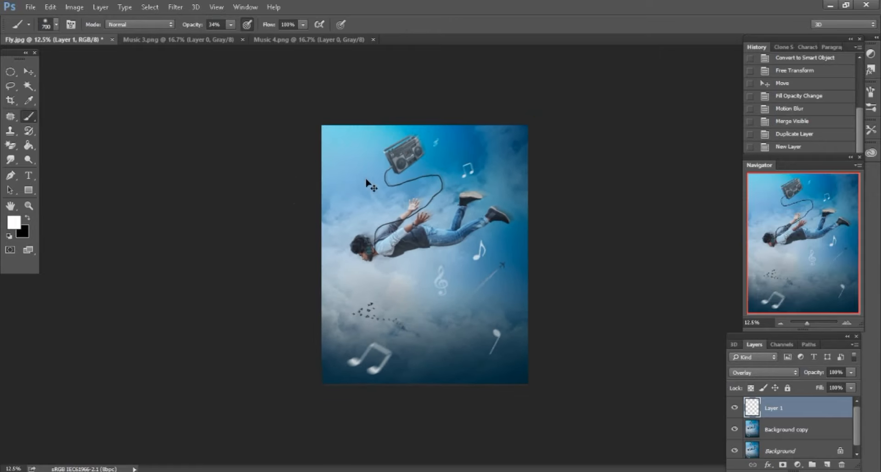
pyautogui.press(']')
pyautogui.press(']')
pyautogui.press(']')
pyautogui.press(']')
pyautogui.press(']')
pyautogui.press(']')
pyautogui.press(']')
pyautogui.press(']')
pyautogui.press(']')
pyautogui.press(']')
pyautogui.press(']')
pyautogui.press(']')
pyautogui.press(']')
pyautogui.press(']')
pyautogui.press(']')
pyautogui.press(']')
pyautogui.press(']')
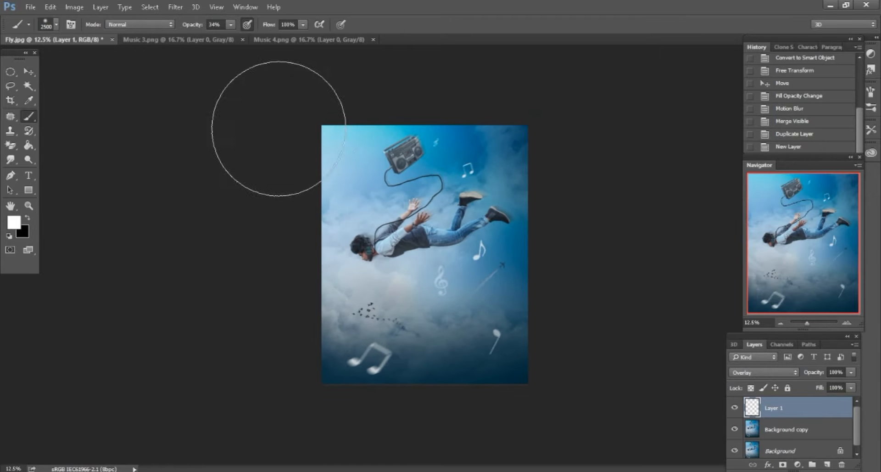
pyautogui.press('[')
pyautogui.press('[')
pyautogui.click(359, 112)
pyautogui.press(']')
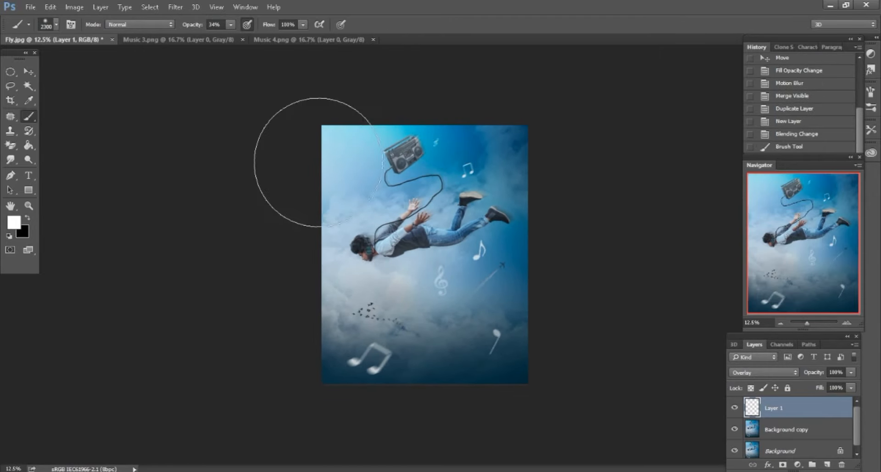
pyautogui.click(329, 168)
pyautogui.click(278, 216)
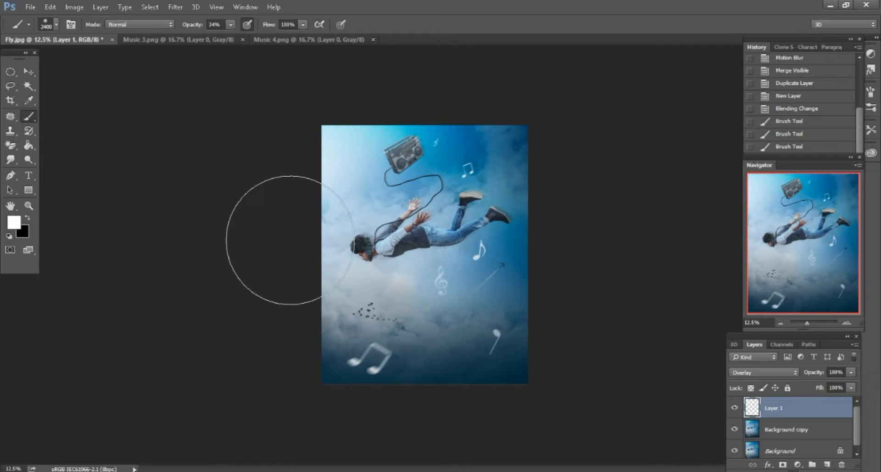
pyautogui.click(290, 240)
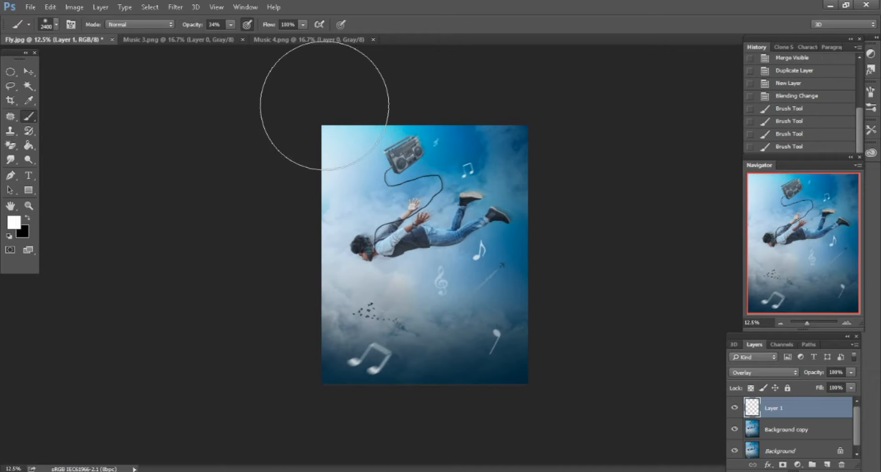
# Merge the painted Overlay layer down into Background copy and add a Color Balance adjustment layer
pyautogui.rightClick(793, 413)
pyautogui.click(639, 371)
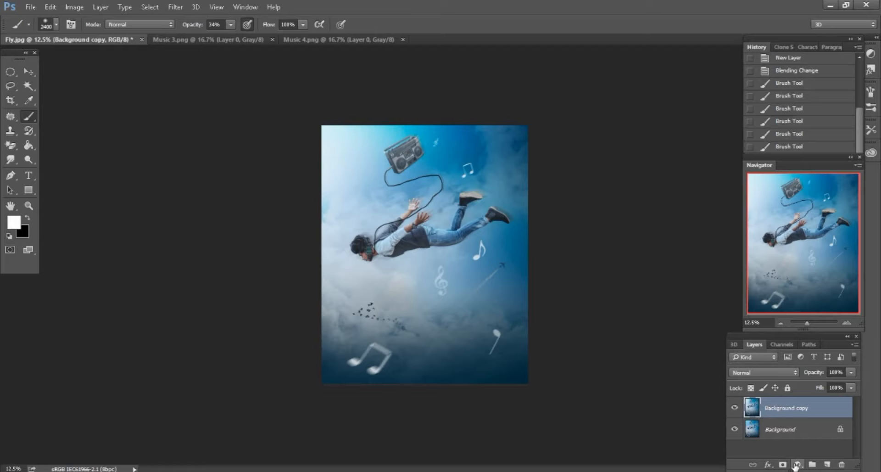
pyautogui.click(796, 464)
pyautogui.click(783, 344)
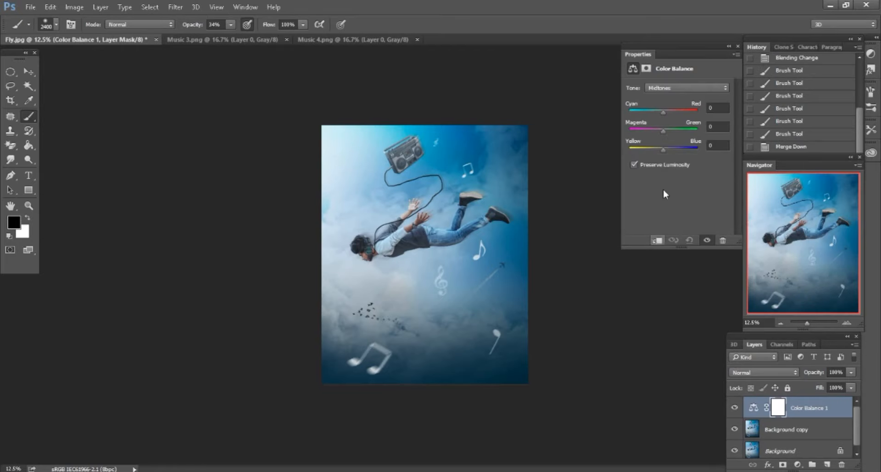
# Set the Color Balance midtones to Cyan-Red -2, Magenta-Green -6 and Yellow-Blue -5, and merge the adjustment down into Background copy
pyautogui.moveTo(663, 111)
pyautogui.mouseDown()
pyautogui.moveTo(670, 113)
pyautogui.moveTo(662, 112)
pyautogui.mouseUp()
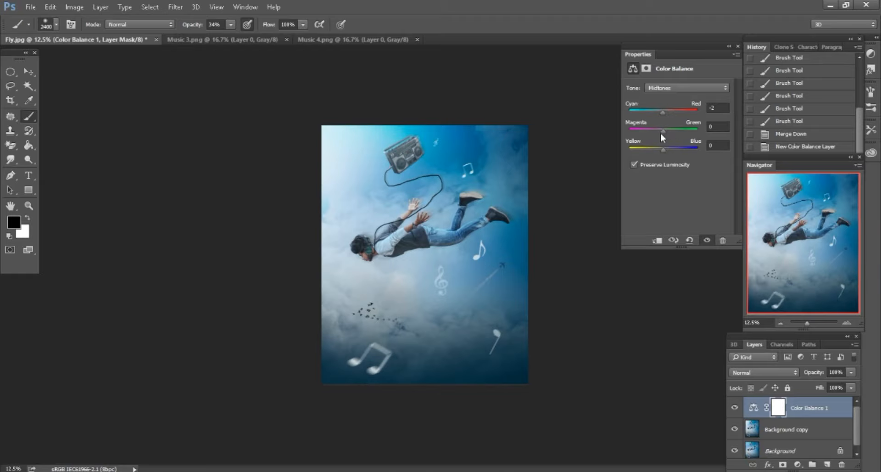
pyautogui.moveTo(663, 132); pyautogui.dragTo(662, 149)
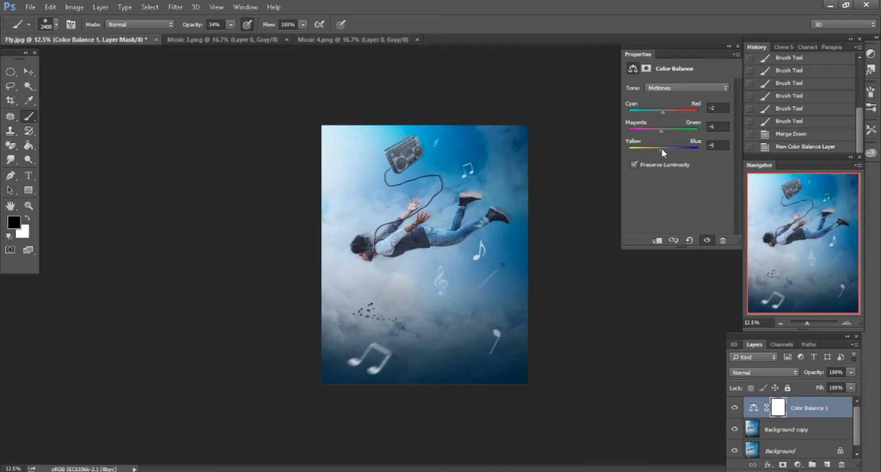
pyautogui.click(732, 47)
pyautogui.rightClick(811, 407)
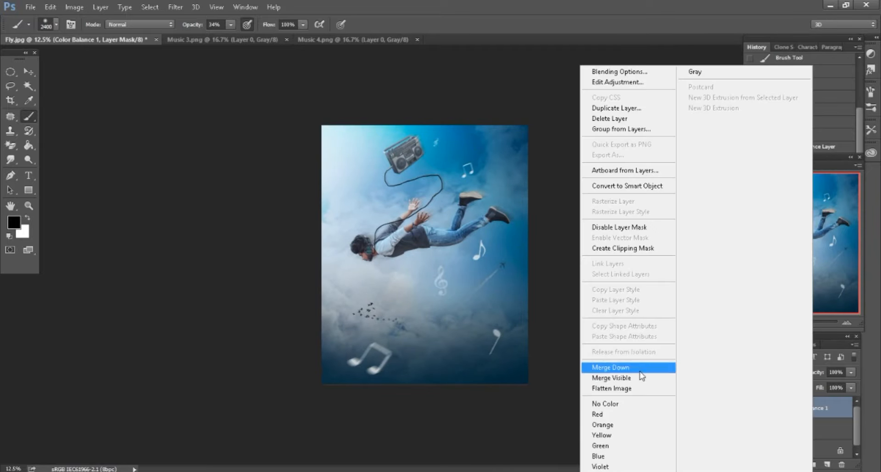
pyautogui.click(640, 371)
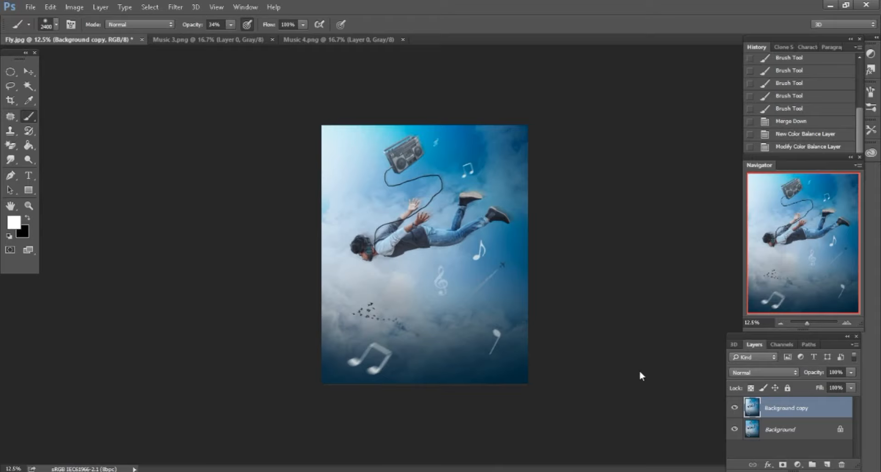
# Add a new layer in Overlay blend mode and set the foreground color to a very dark blue for the brush
pyautogui.click(827, 464)
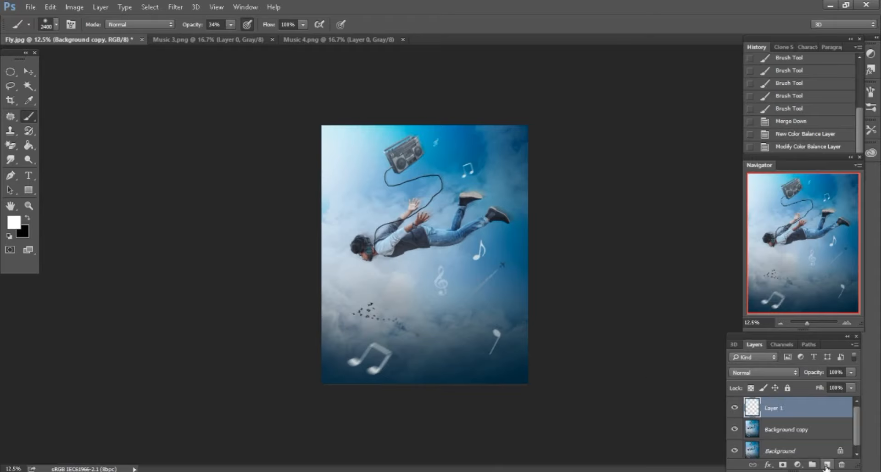
pyautogui.click(756, 373)
pyautogui.click(757, 257)
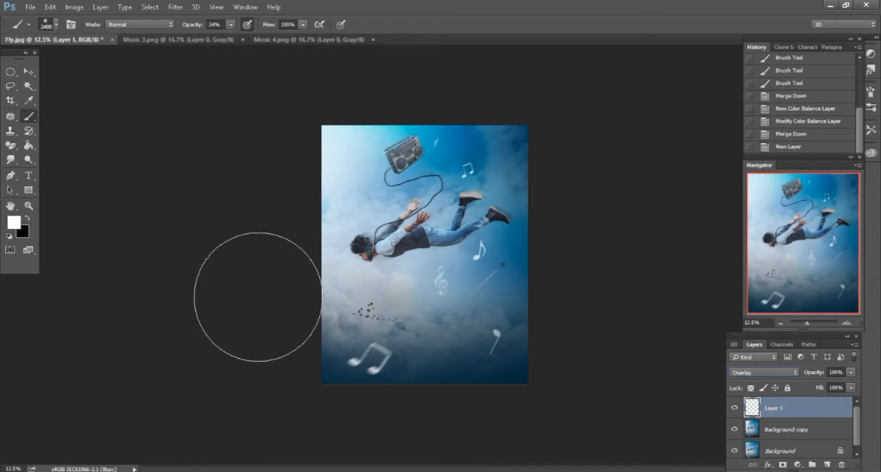
pyautogui.click(27, 218)
pyautogui.click(14, 222)
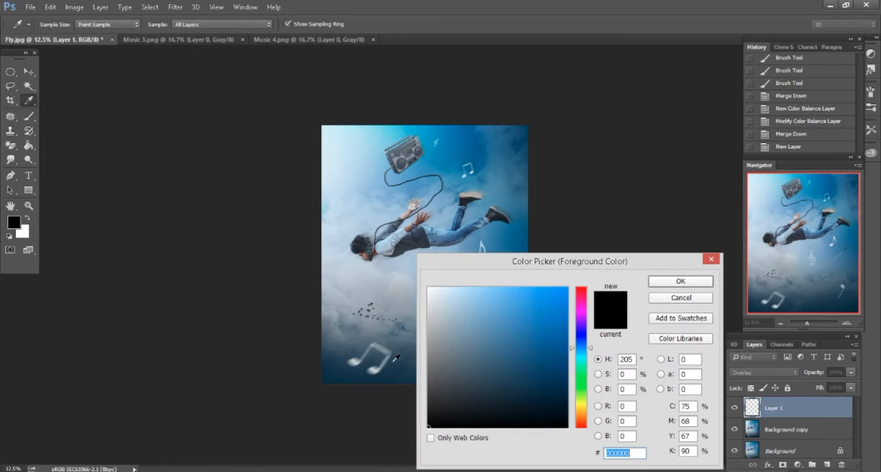
pyautogui.click(505, 405)
pyautogui.click(517, 409)
pyautogui.click(654, 285)
pyautogui.press('b')
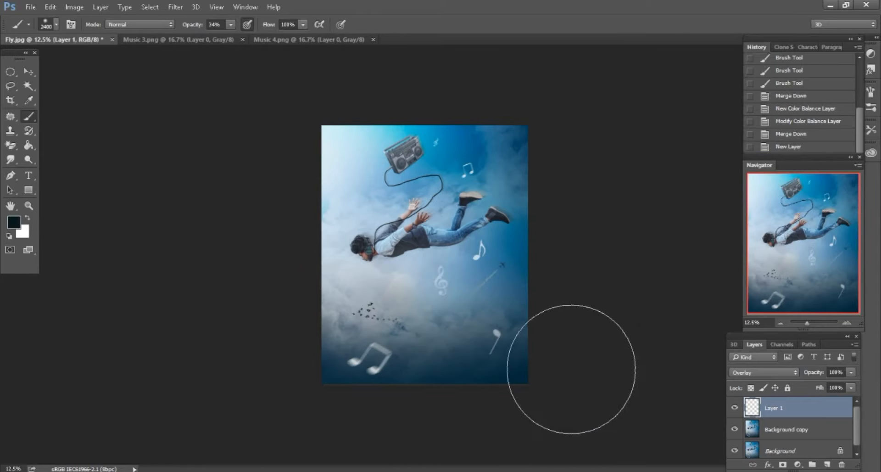
# Darken the image's top and right edges on the Overlay layer with a soft brush of about 2400–2600 px at 27% opacity
pyautogui.moveTo(196, 28); pyautogui.dragTo(193, 28)
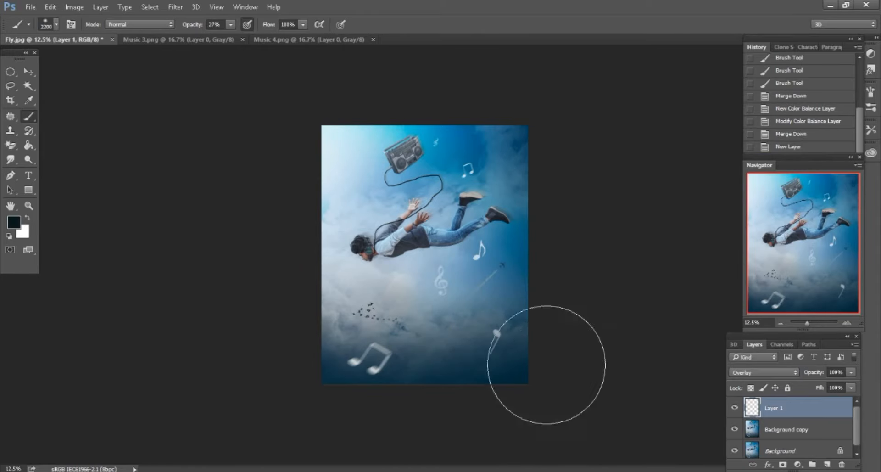
pyautogui.press(']')
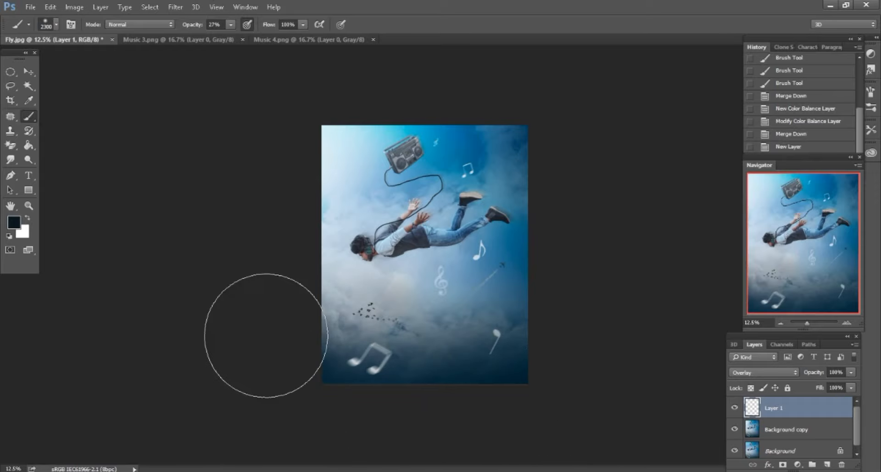
pyautogui.press(']')
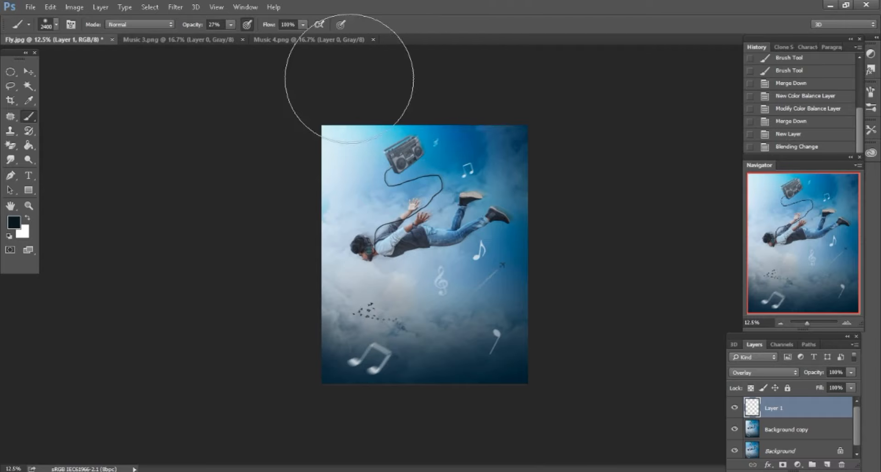
pyautogui.moveTo(350, 73); pyautogui.dragTo(598, 99)
pyautogui.press(']')
pyautogui.press(']')
pyautogui.moveTo(596, 207); pyautogui.dragTo(596, 244)
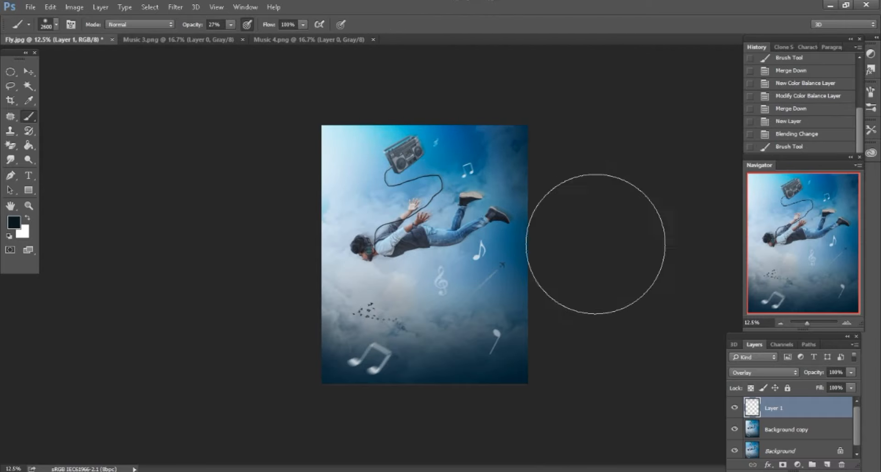
pyautogui.moveTo(600, 275); pyautogui.dragTo(587, 399)
# Merge the painted Overlay layer down into Background copy
pyautogui.hotkey('ctrl', '-')
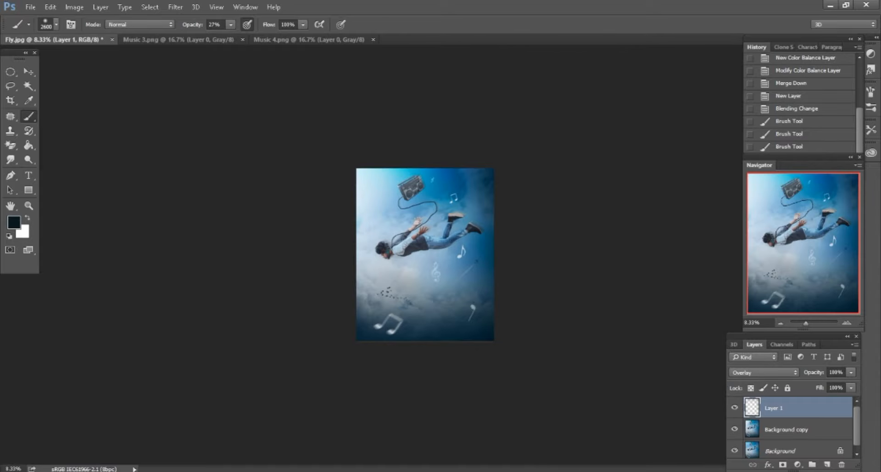
pyautogui.rightClick(795, 411)
pyautogui.click(611, 367)
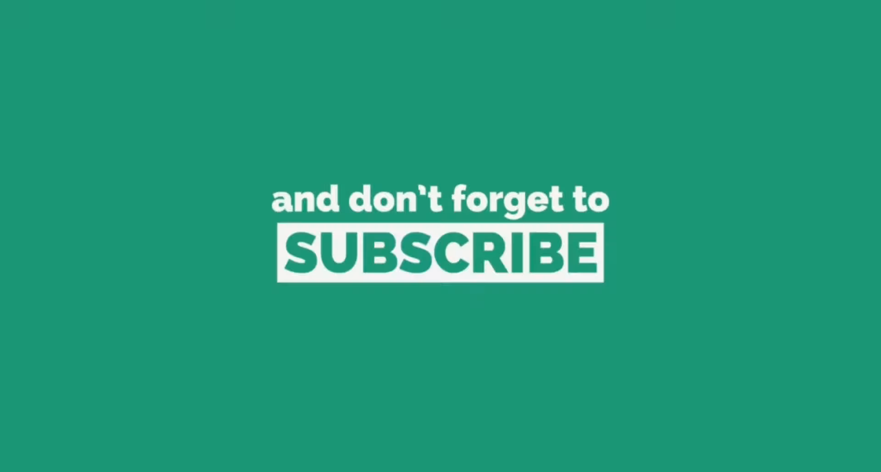